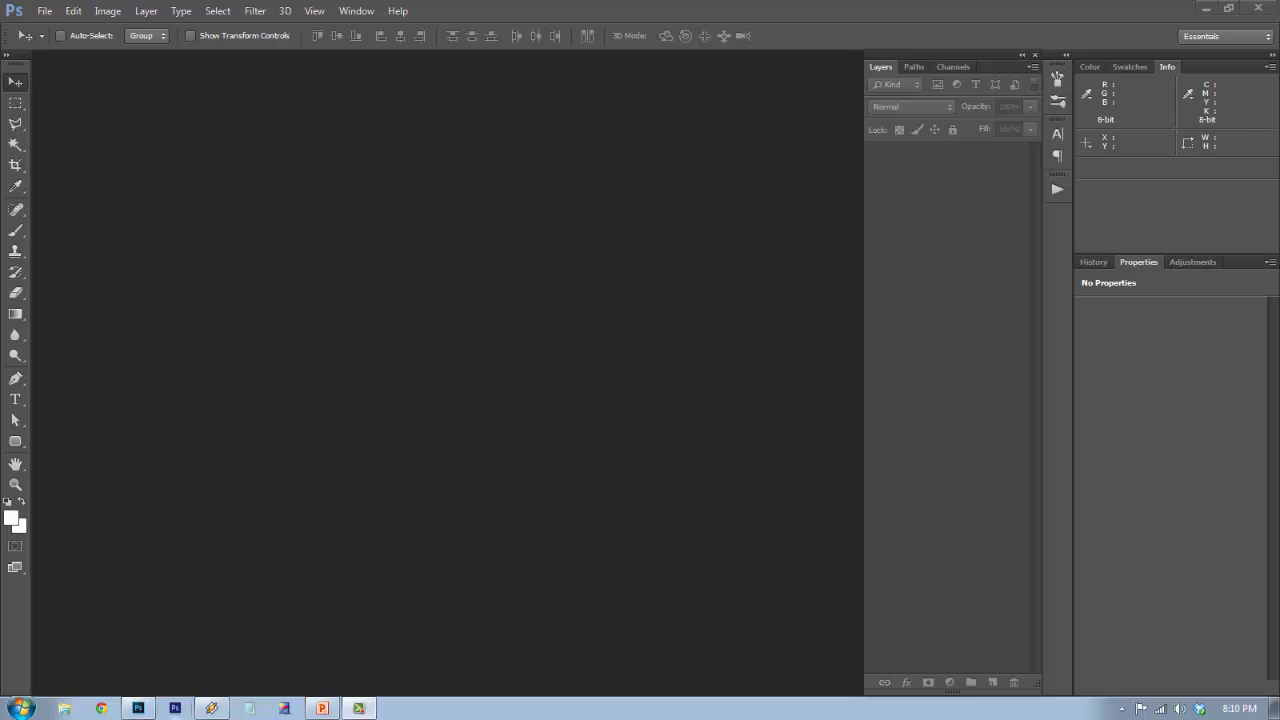
- Create a new white document 10 × 10 inches at 300 pixels per inch
left_click(45, 12)
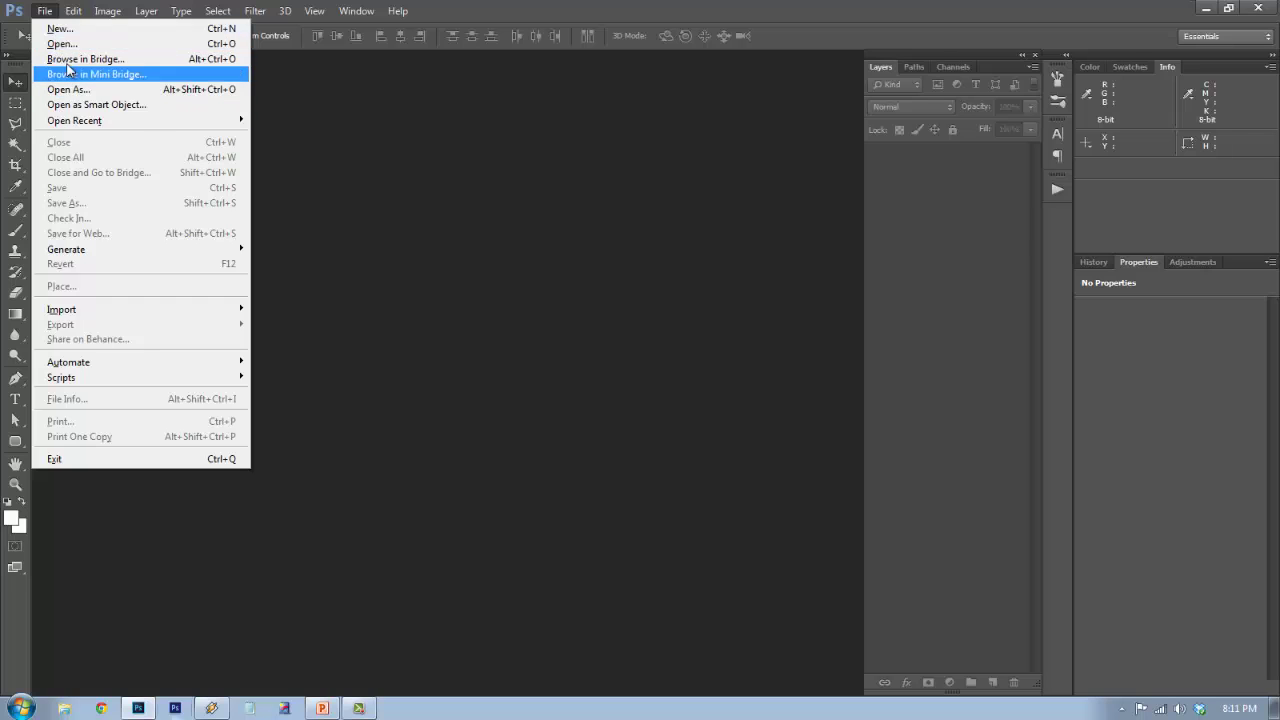
left_click(58, 28)
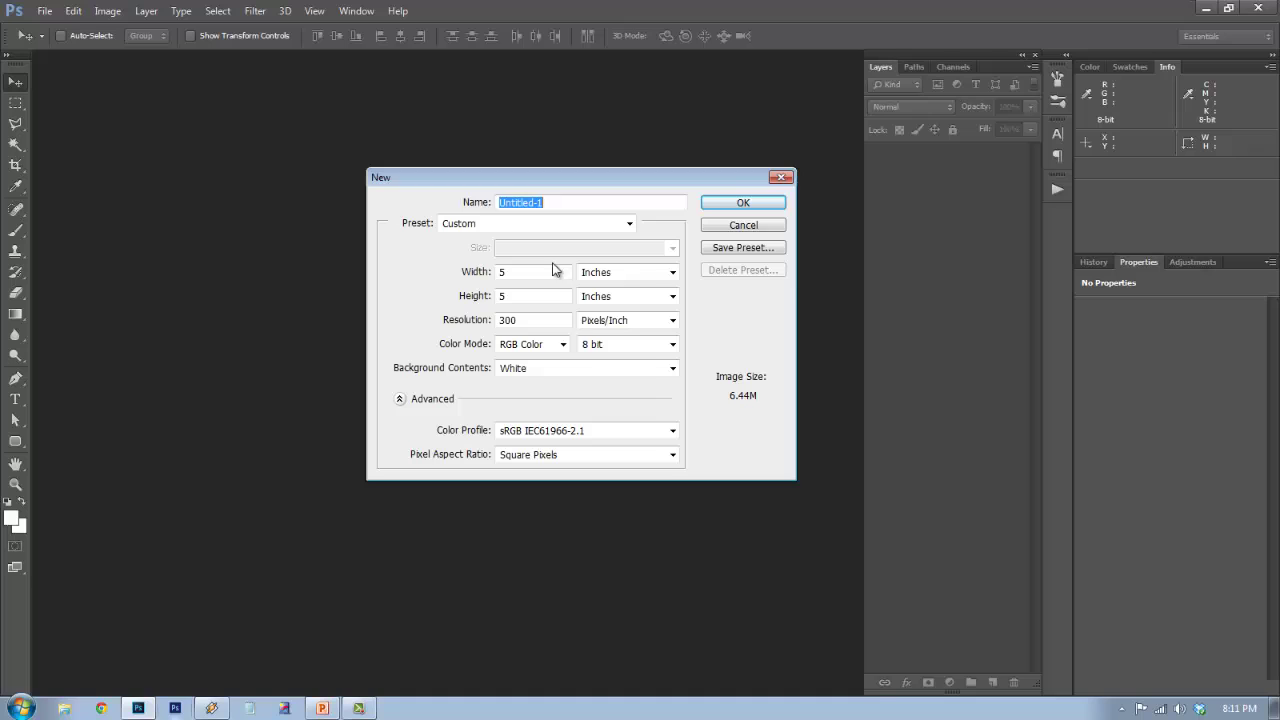
left_click(640, 274)
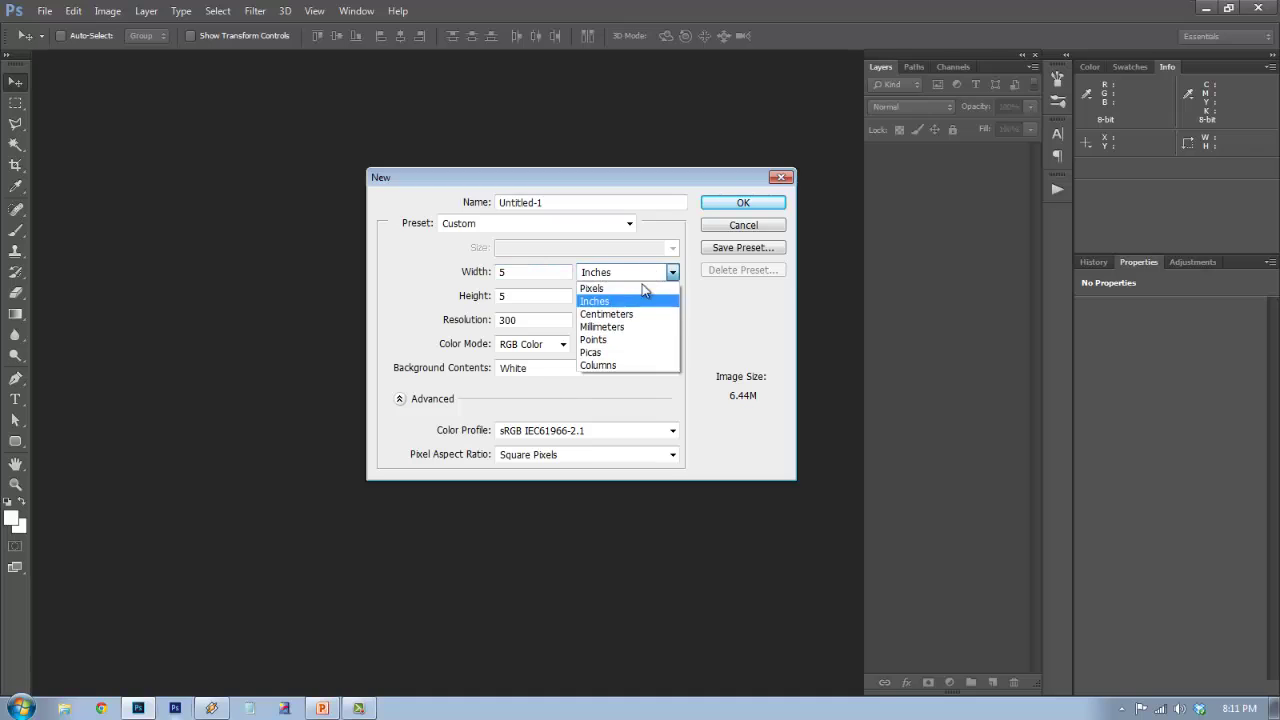
left_click(594, 301)
left_click(513, 272)
key("BackSpace")
type("10")
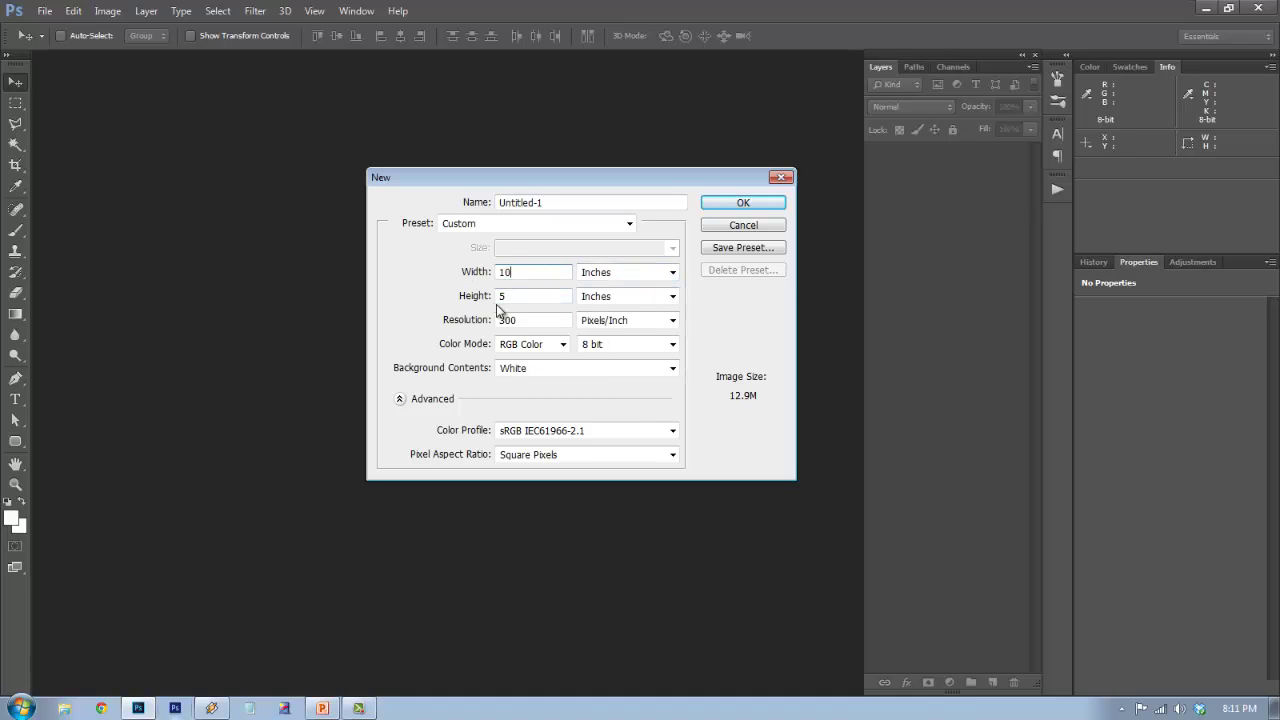
key("Tab")
type("10")
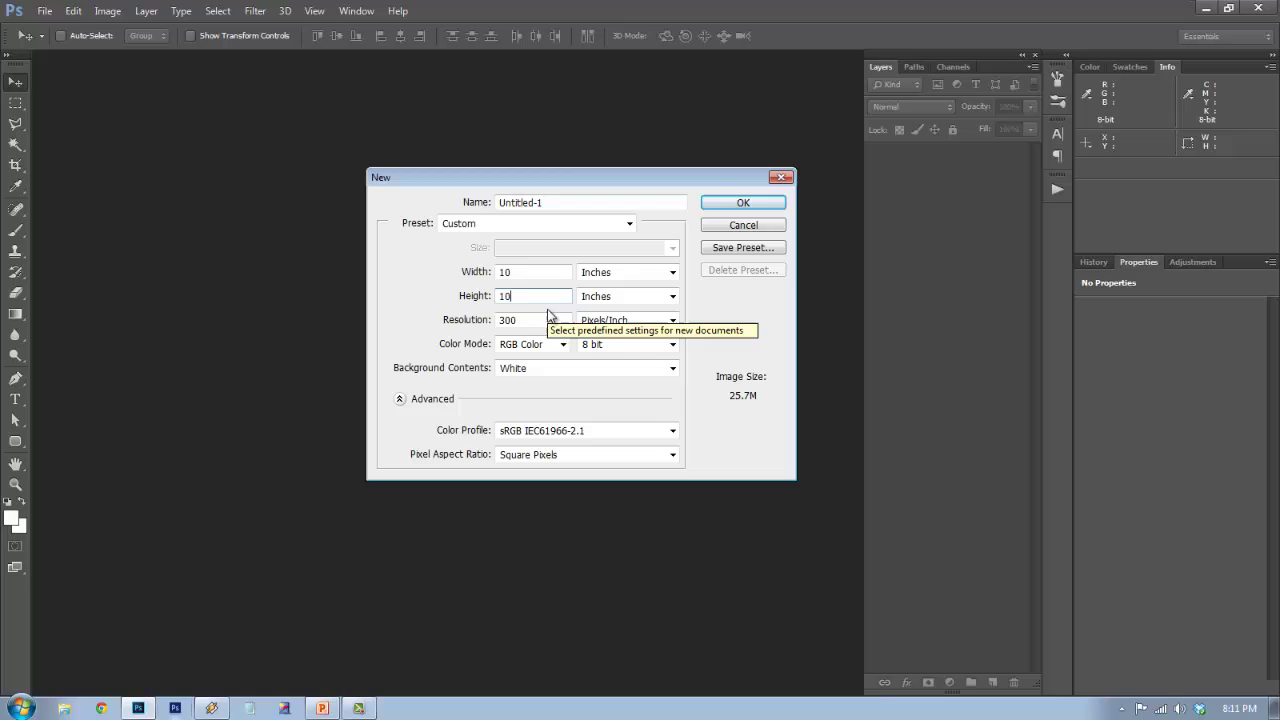
left_click(725, 207)
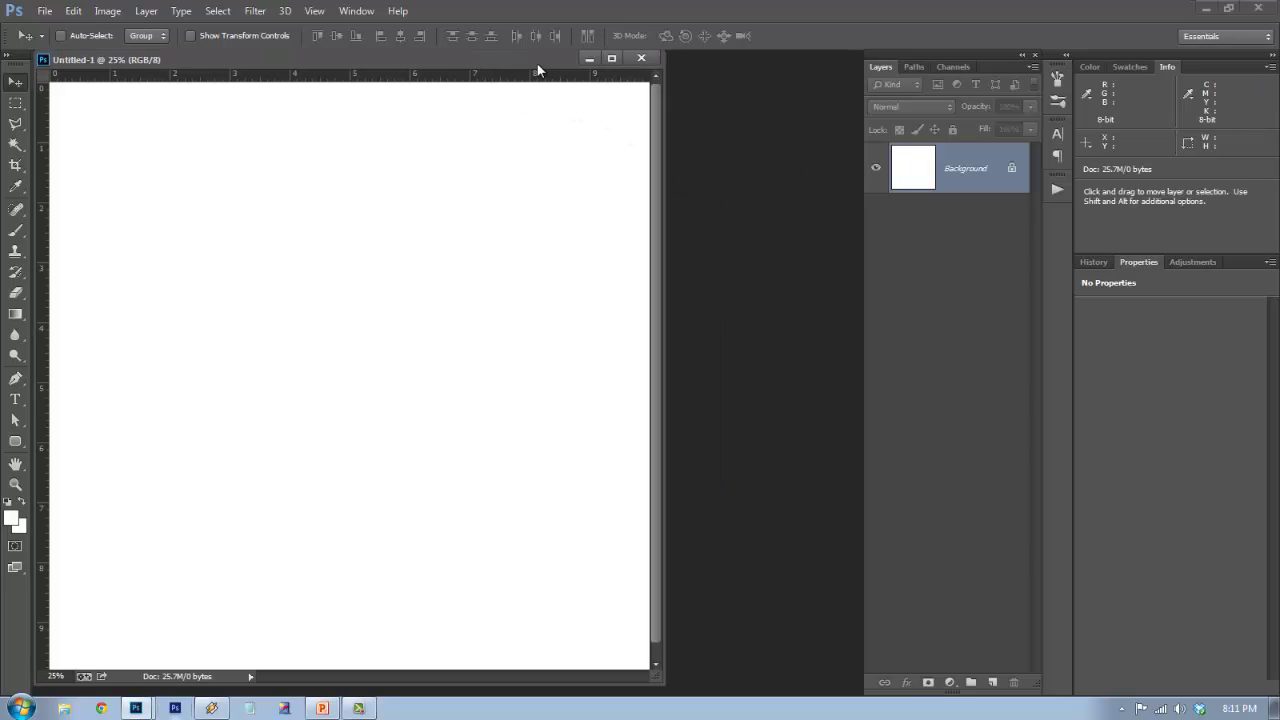
left_click_drag(534, 60, 573, 65)
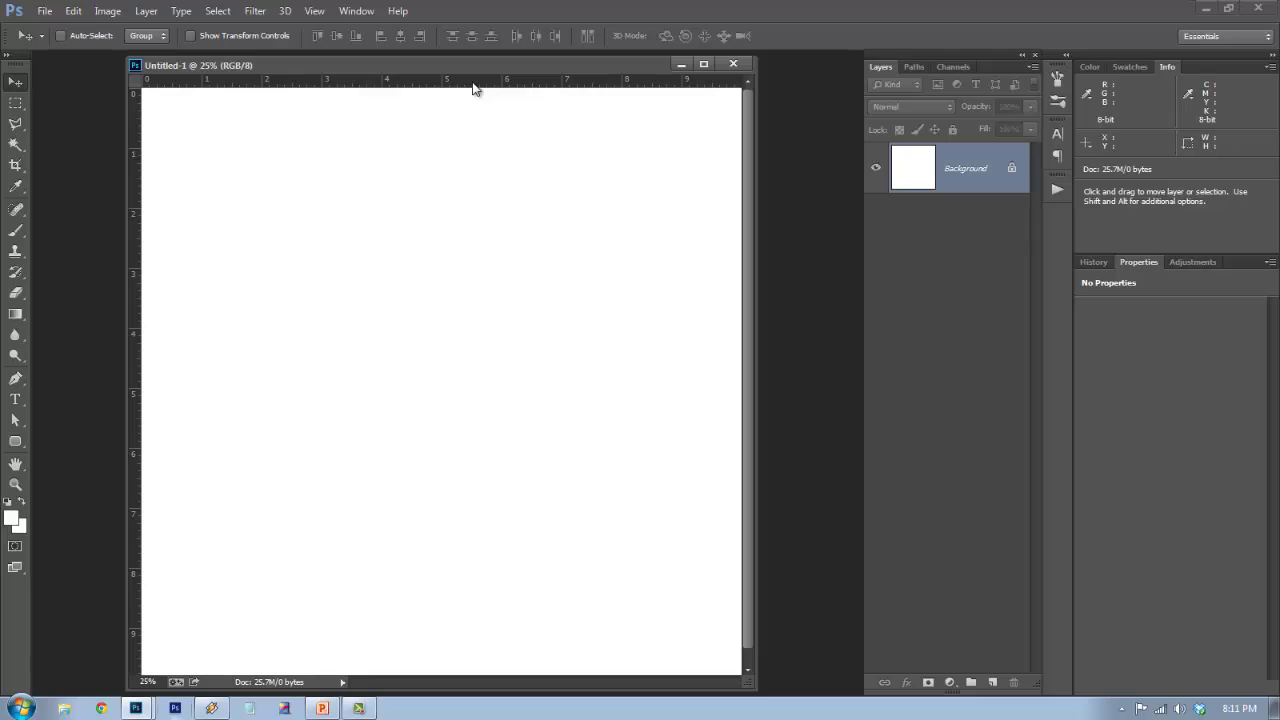
key("ctrl+r")
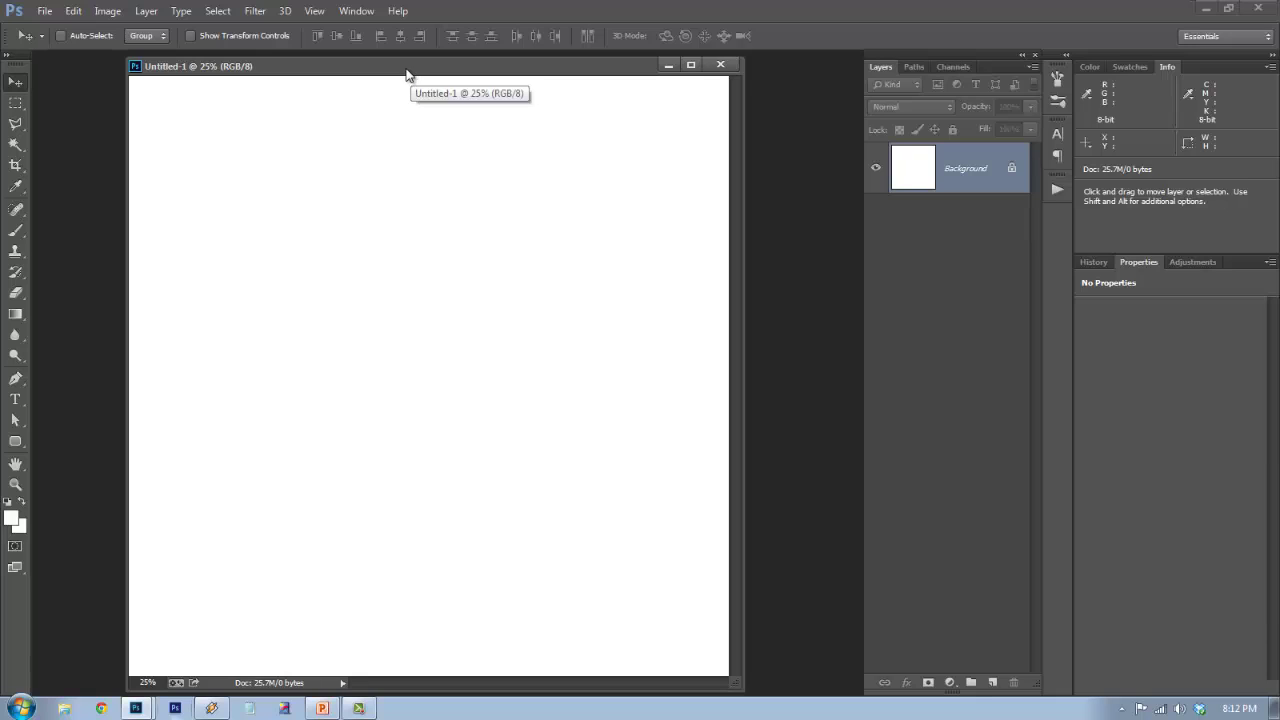
key("ctrl+r")
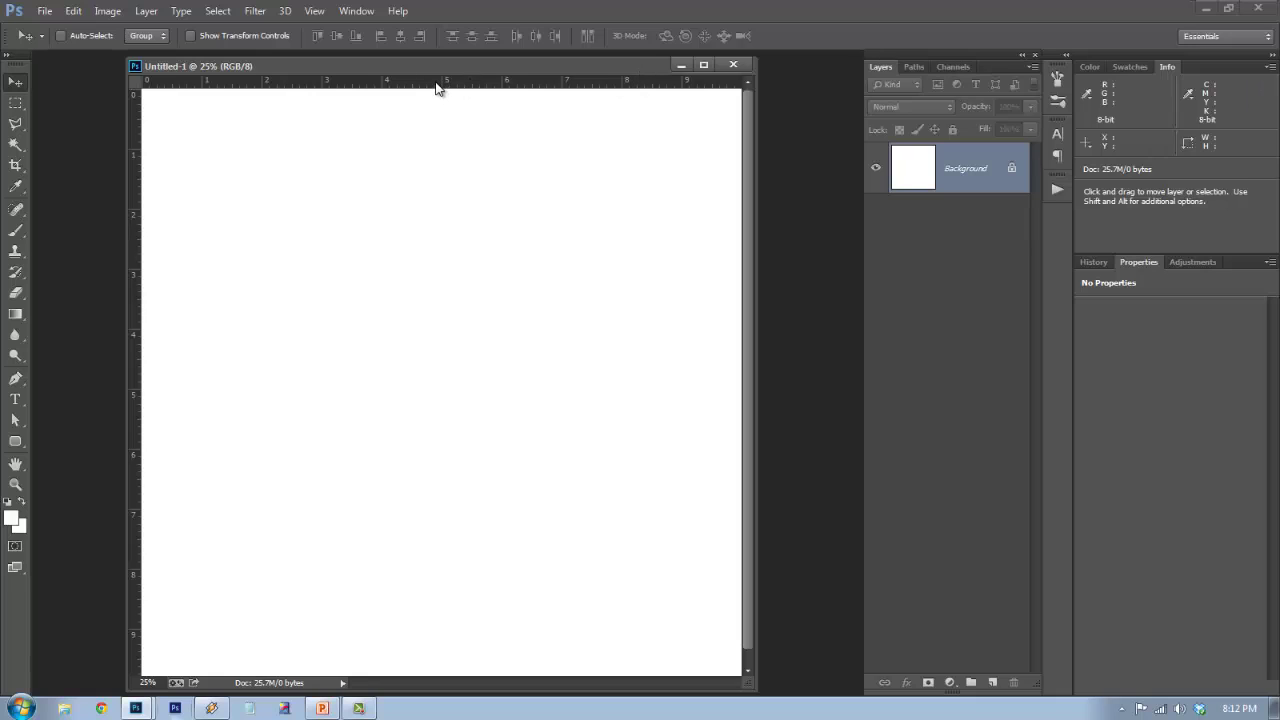
right_click(434, 84)
left_click(466, 93)
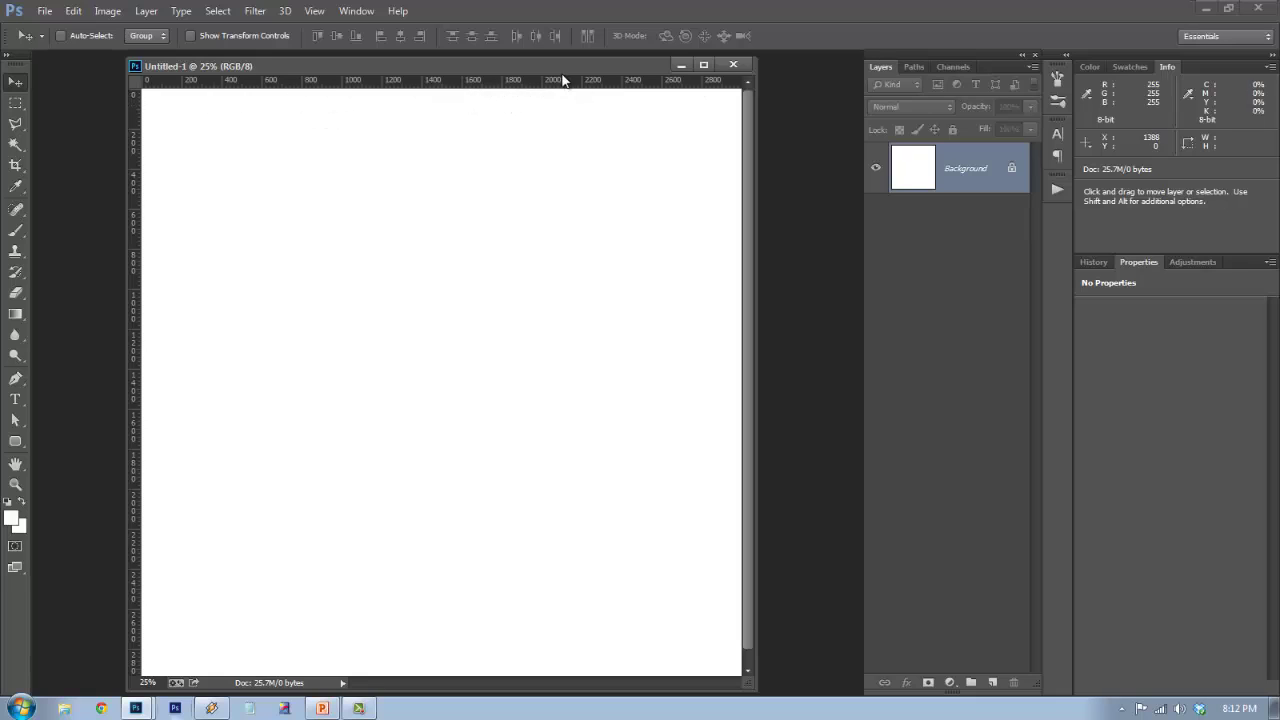
right_click(433, 89)
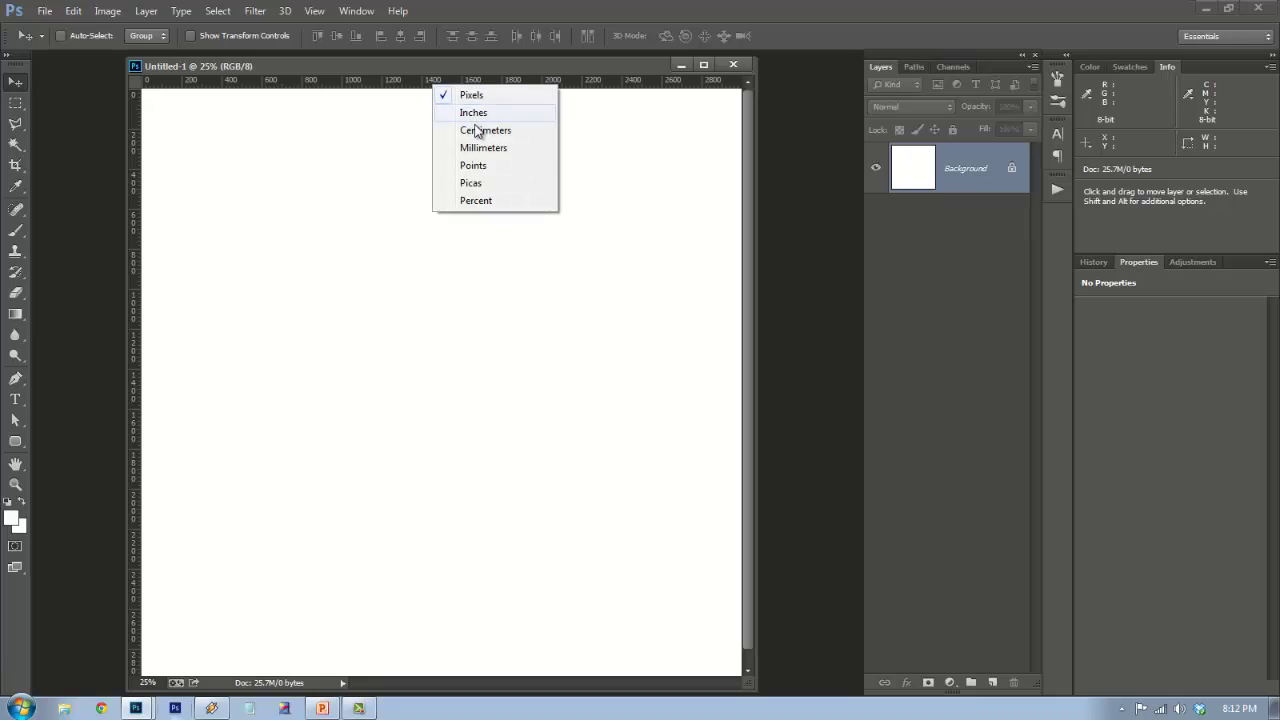
left_click(483, 204)
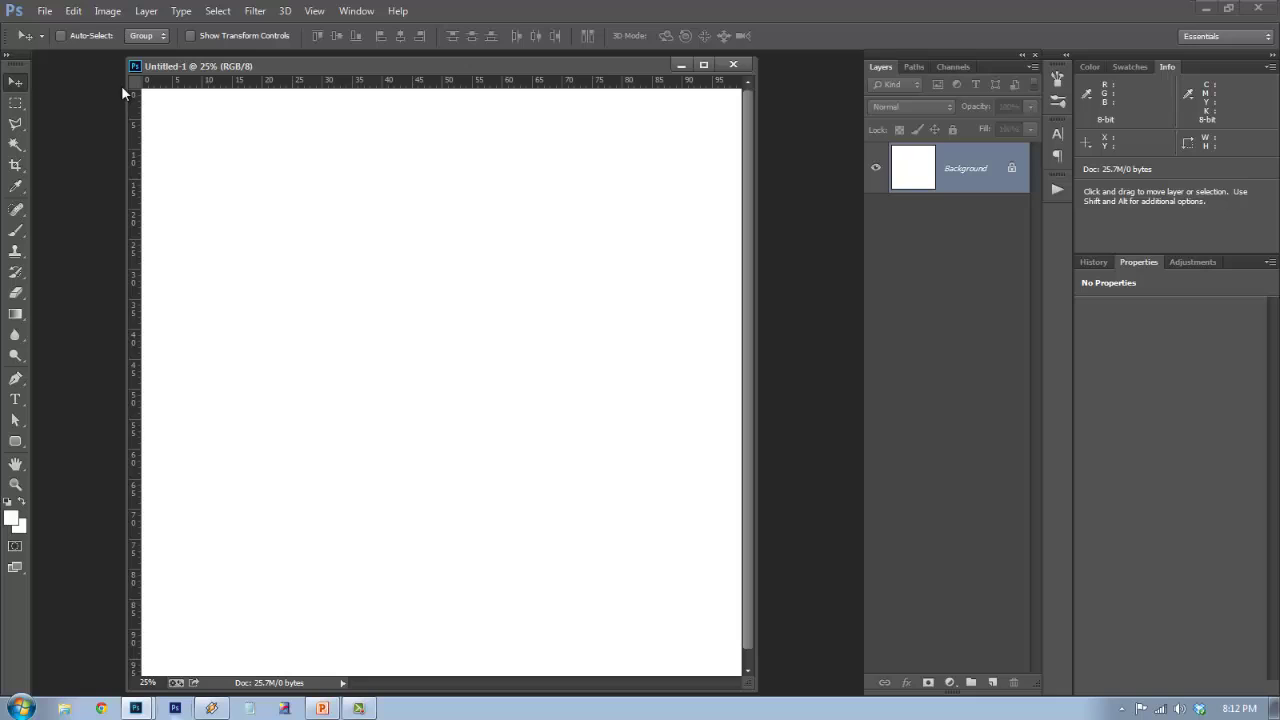
right_click(451, 85)
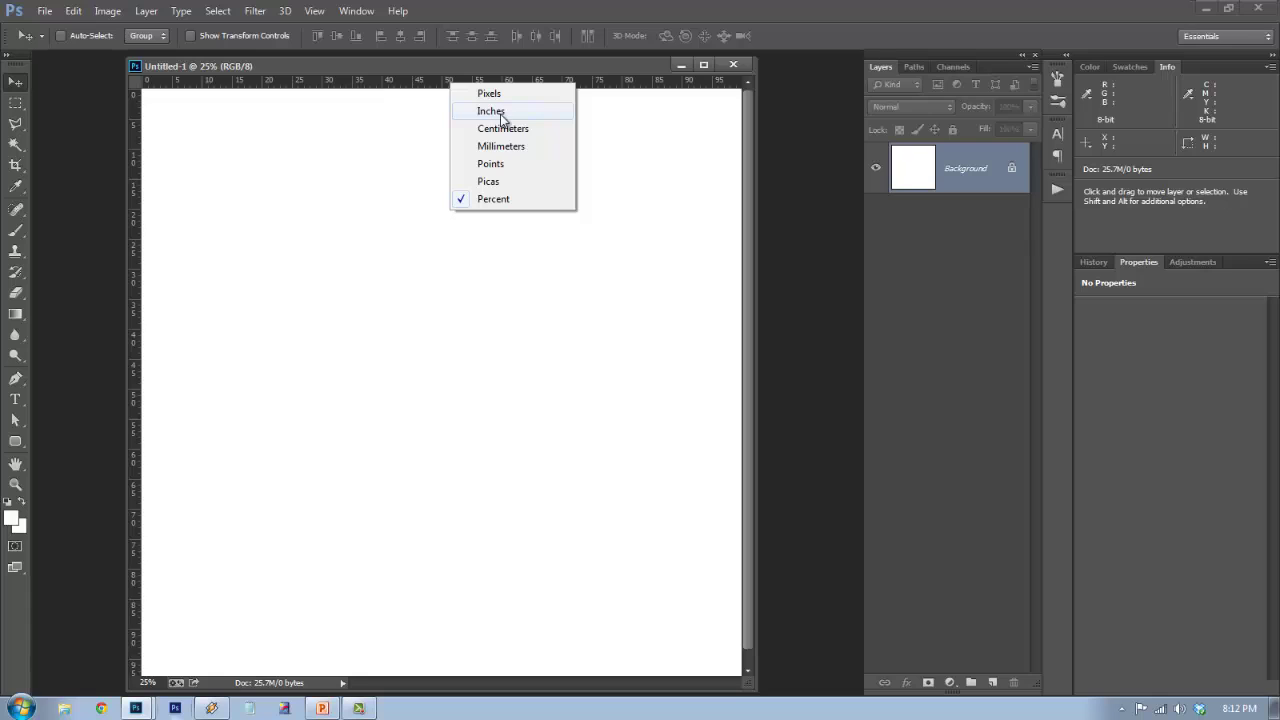
left_click(502, 119)
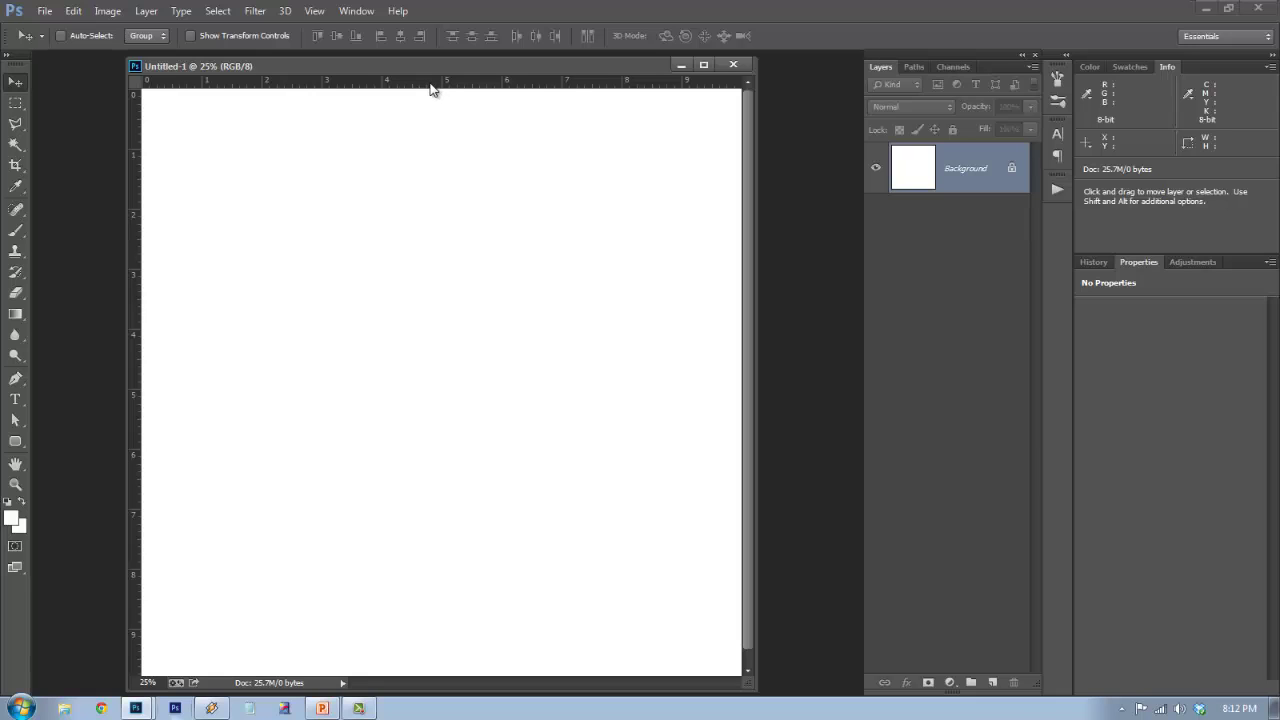
- Drag horizontal and vertical guides from the rulers to cross at the 5-inch marks
left_click_drag(430, 89, 427, 389)
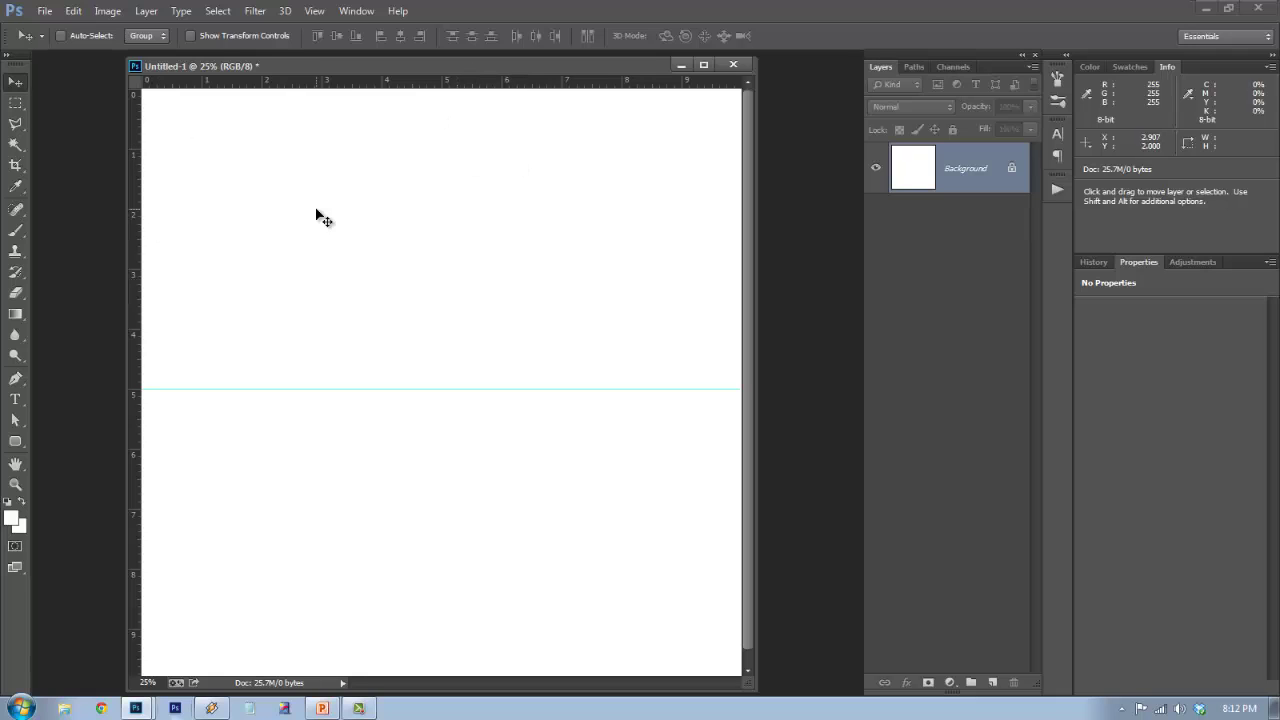
left_click_drag(136, 410, 438, 336)
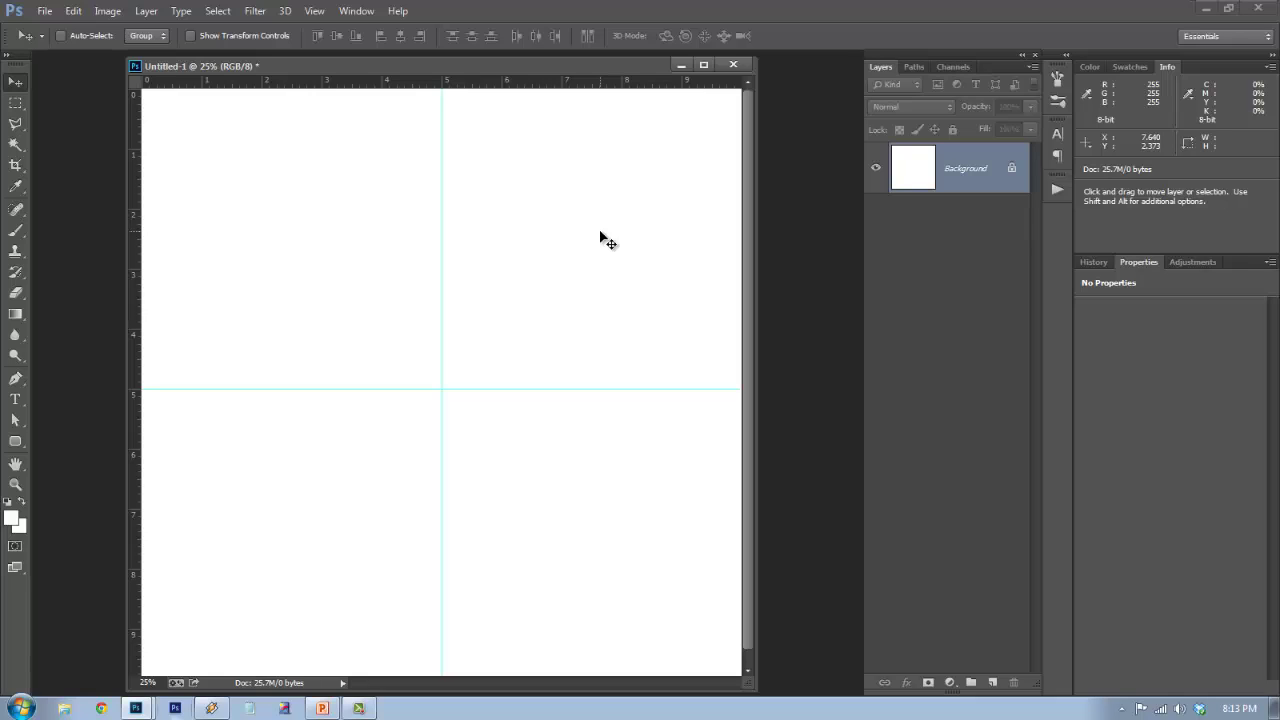
key("t")
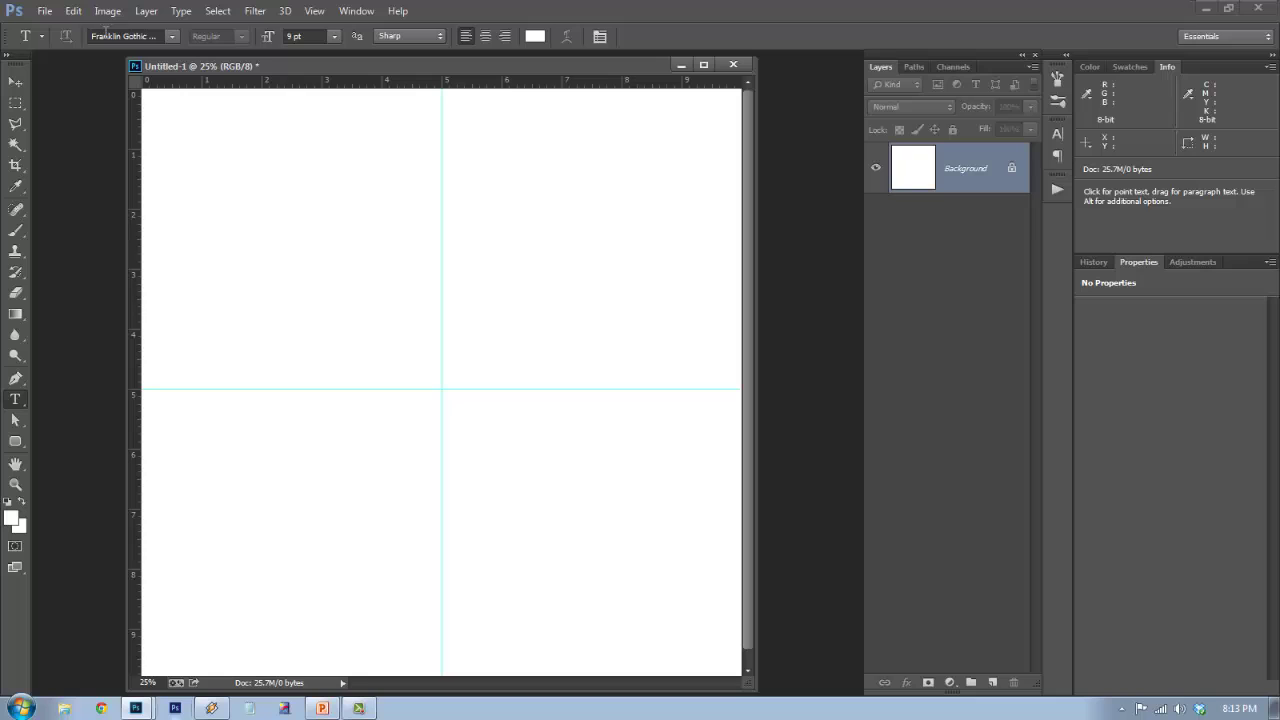
- Set the Type tool font to Franklin Gothic, keeping the text colour white
left_click(41, 37)
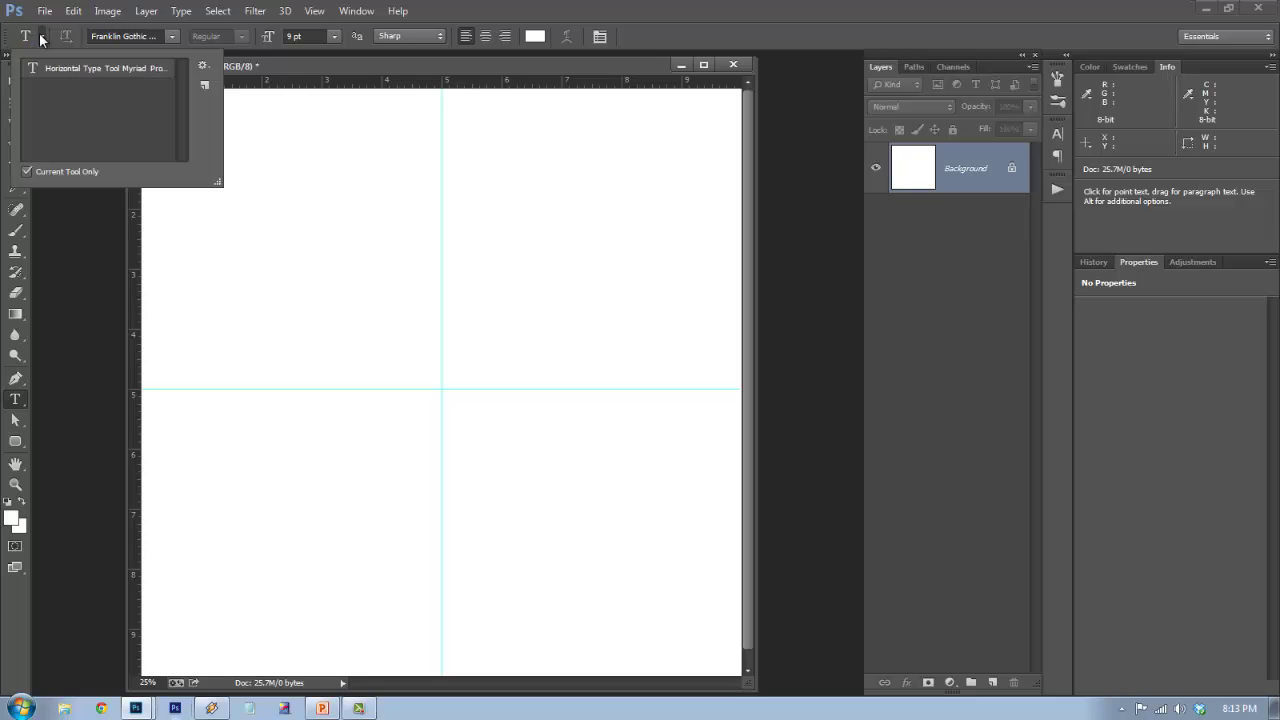
left_click(42, 37)
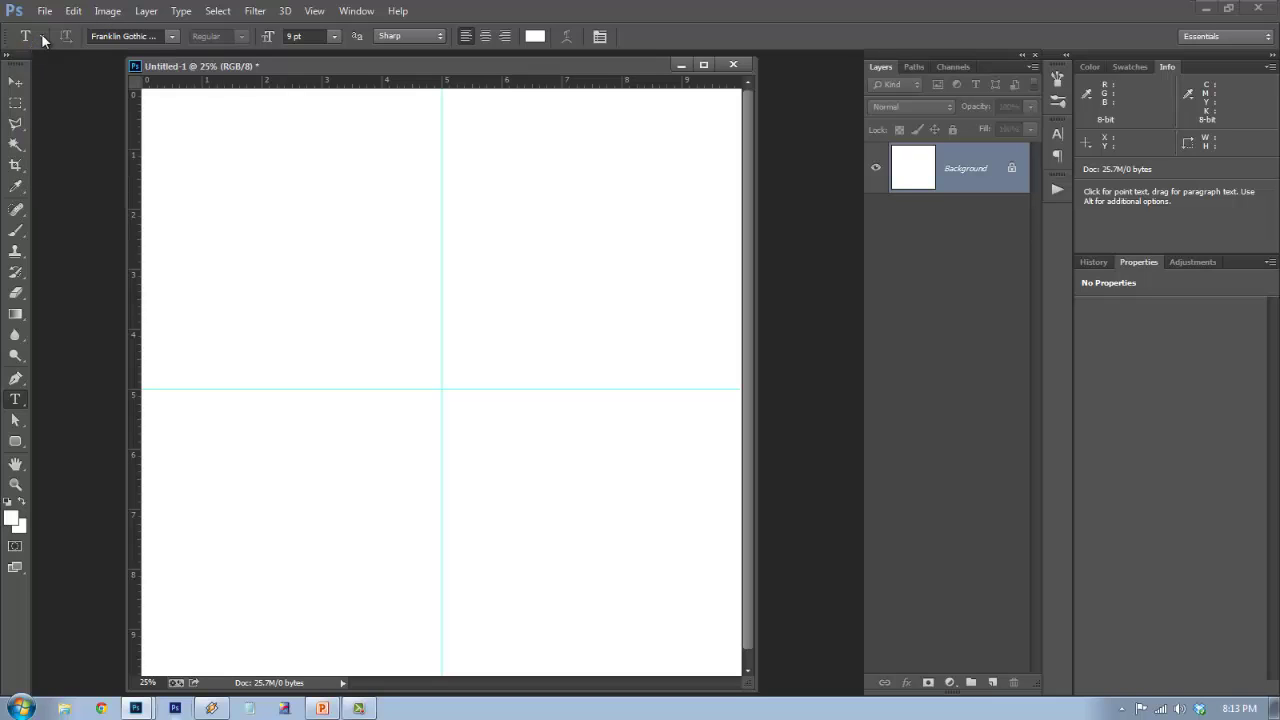
left_click(172, 38)
left_click(172, 40)
left_click(533, 37)
left_click(1160, 91)
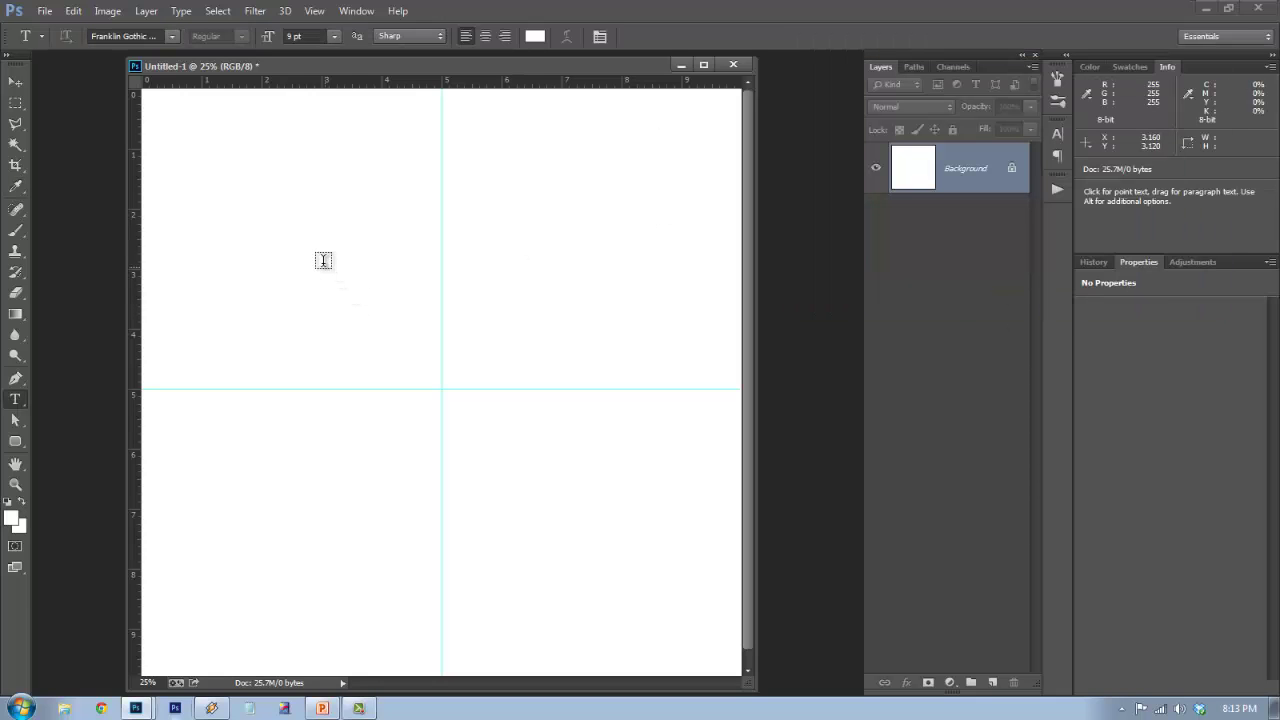
- Type BLAKE in the upper-left quadrant and commit the text
left_click(351, 248)
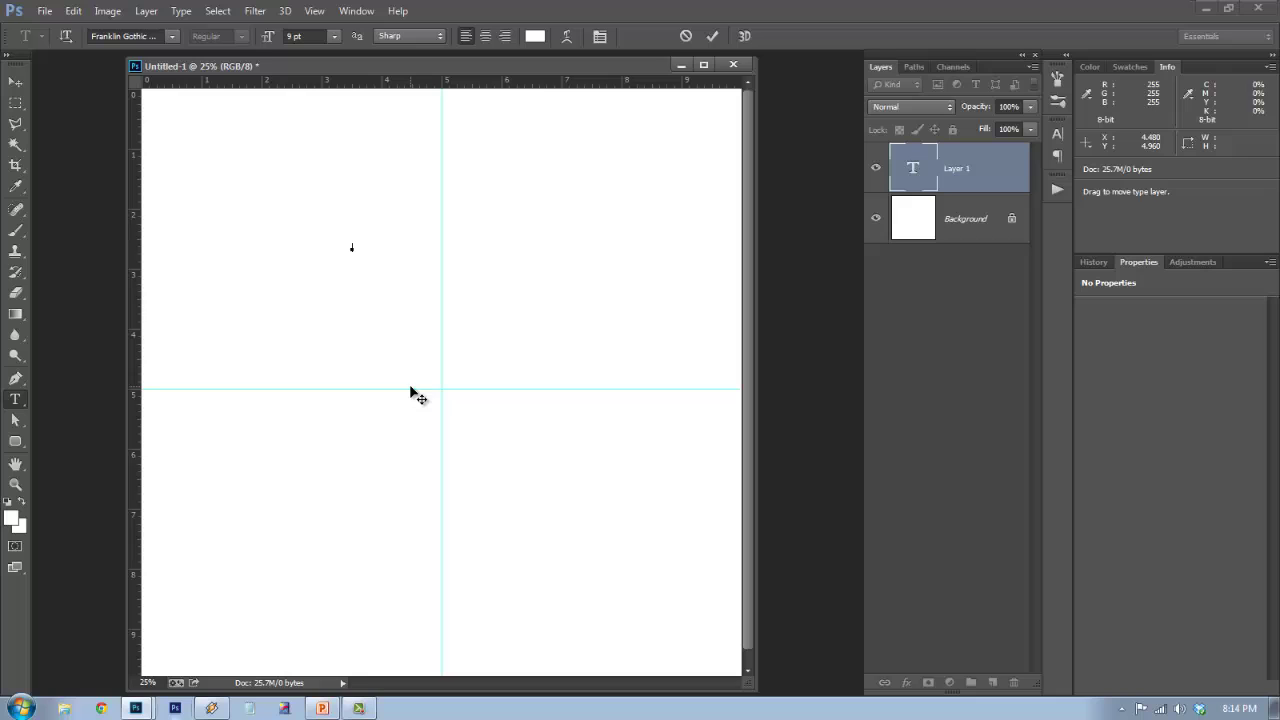
type("BLAKE")
left_click(994, 177)
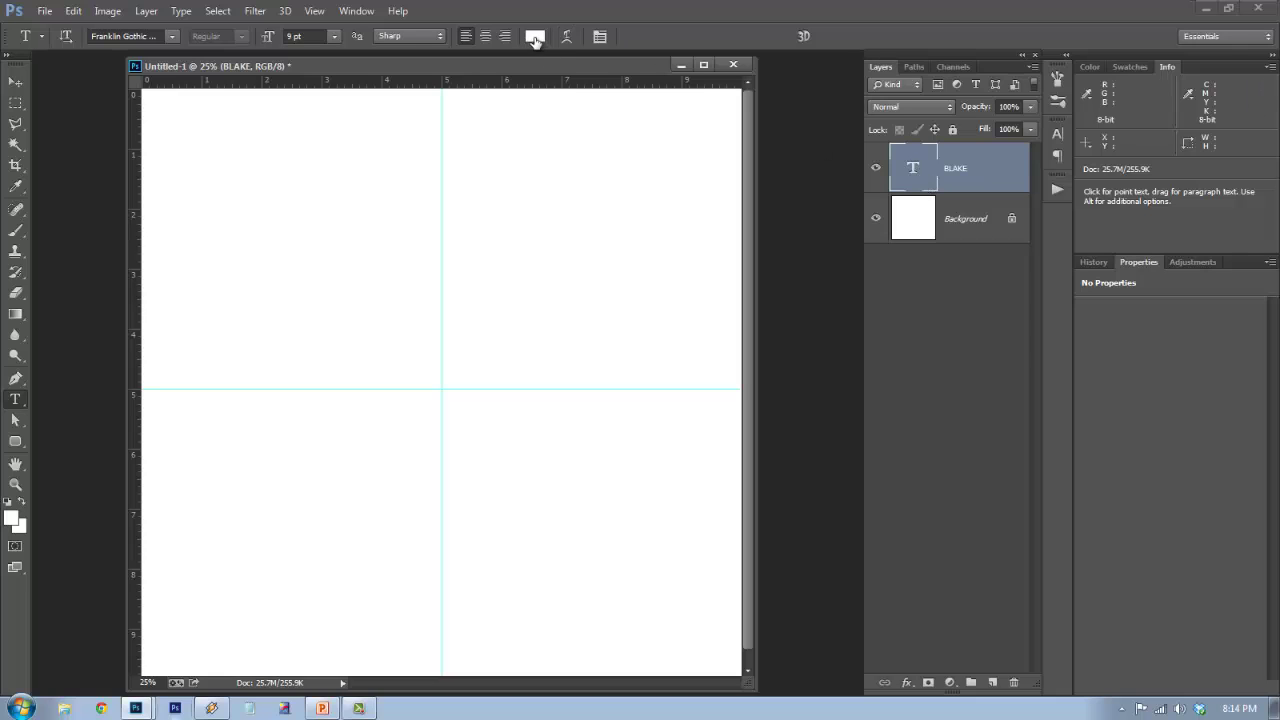
- Change the BLAKE text colour to black
left_click(535, 38)
left_click_drag(812, 188, 751, 319)
type("ff0000")
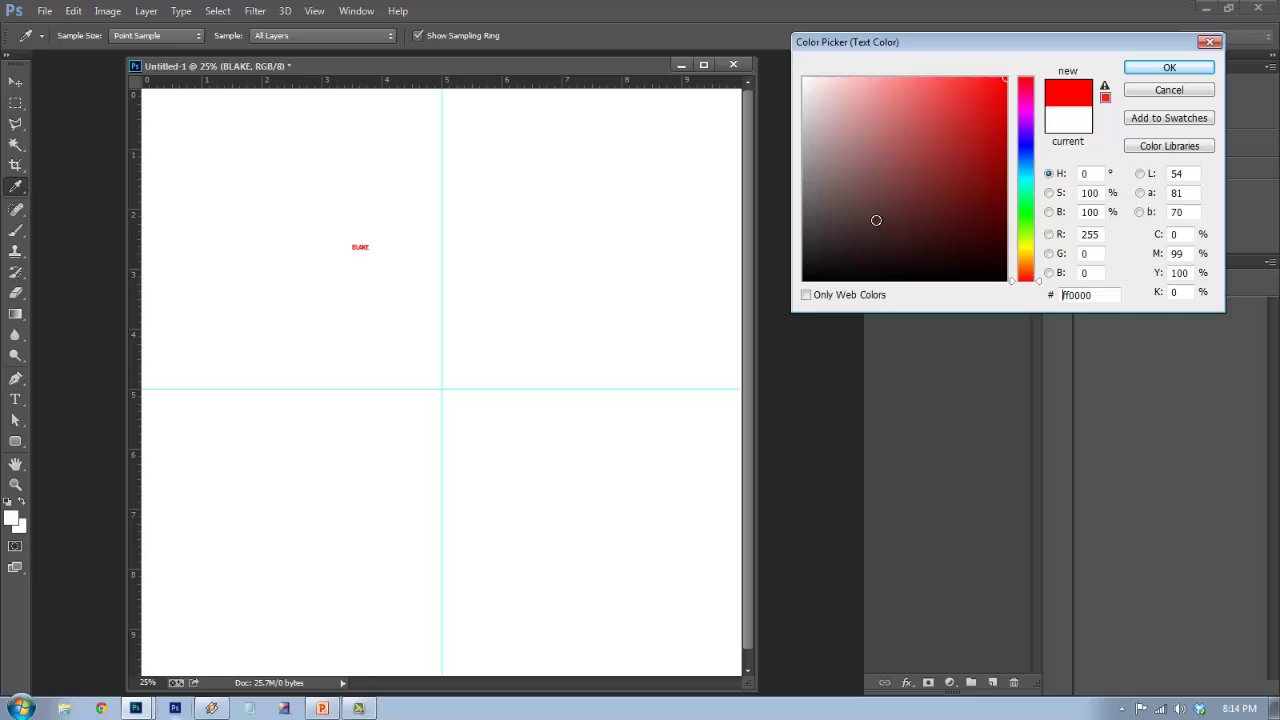
left_click(823, 266)
left_click(1140, 70)
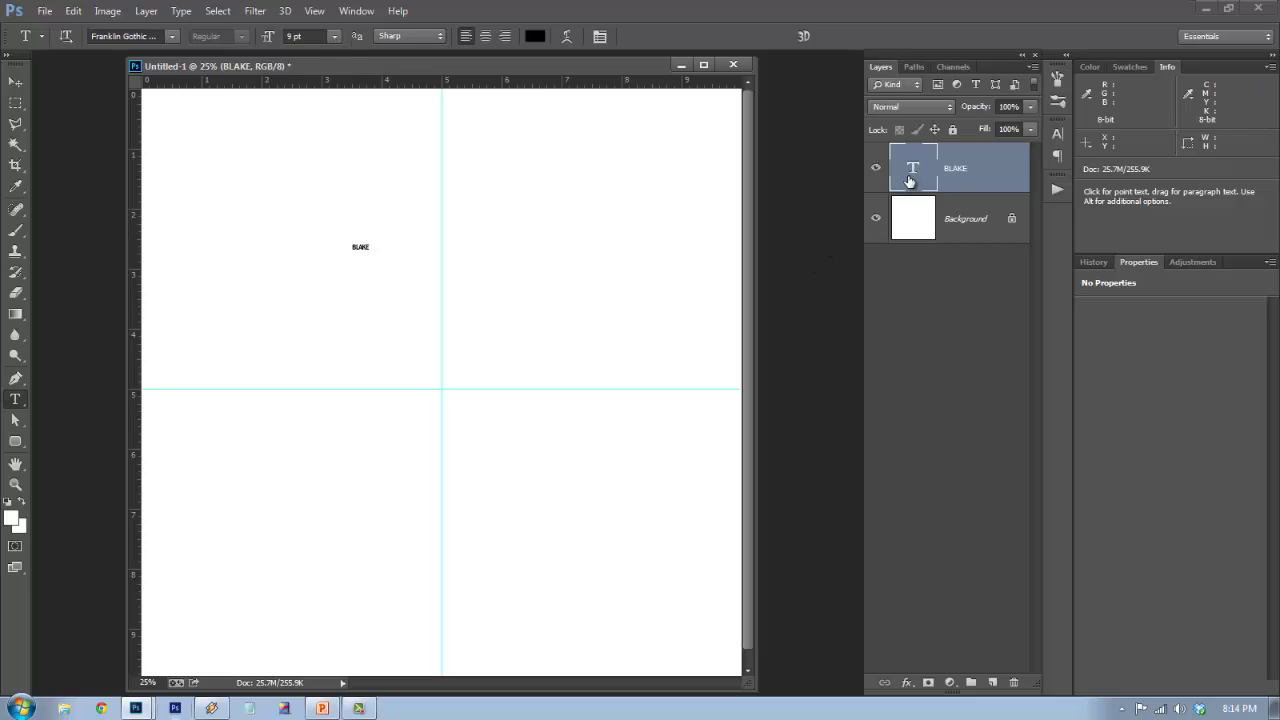
- Set the BLAKE text size to 60 pt
left_click(334, 36)
left_click(322, 289)
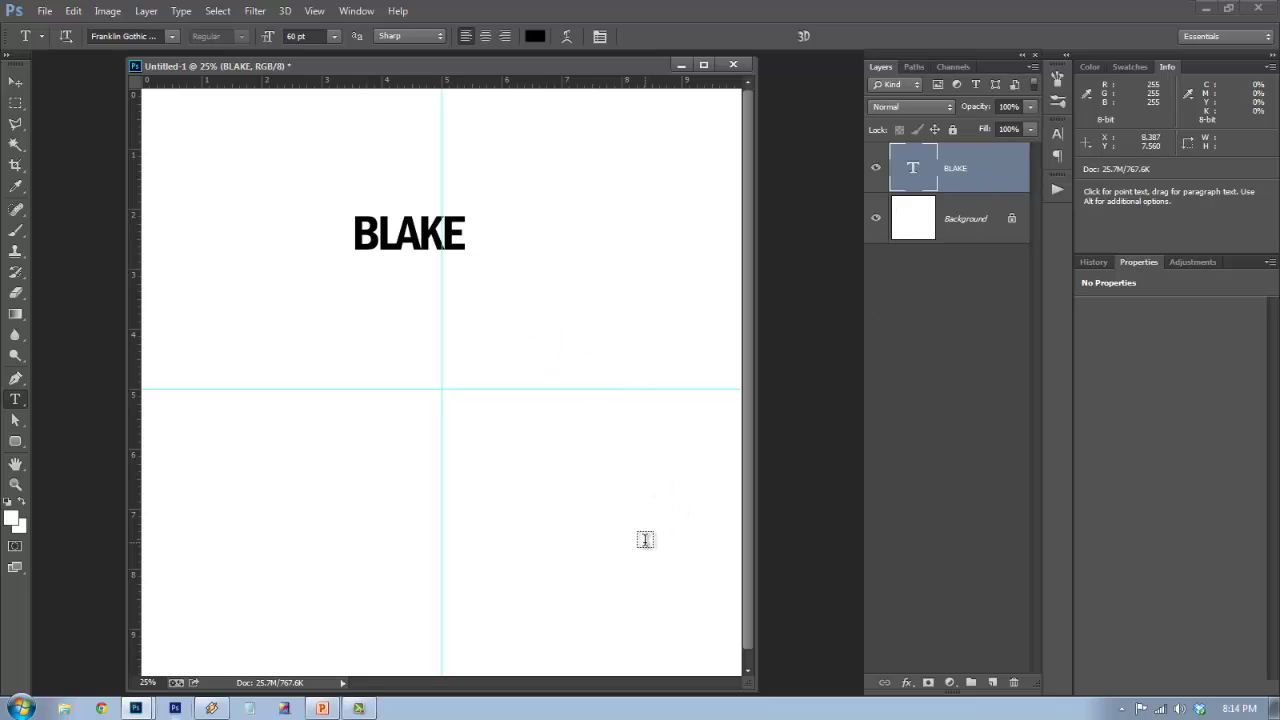
key("ctrl+t")
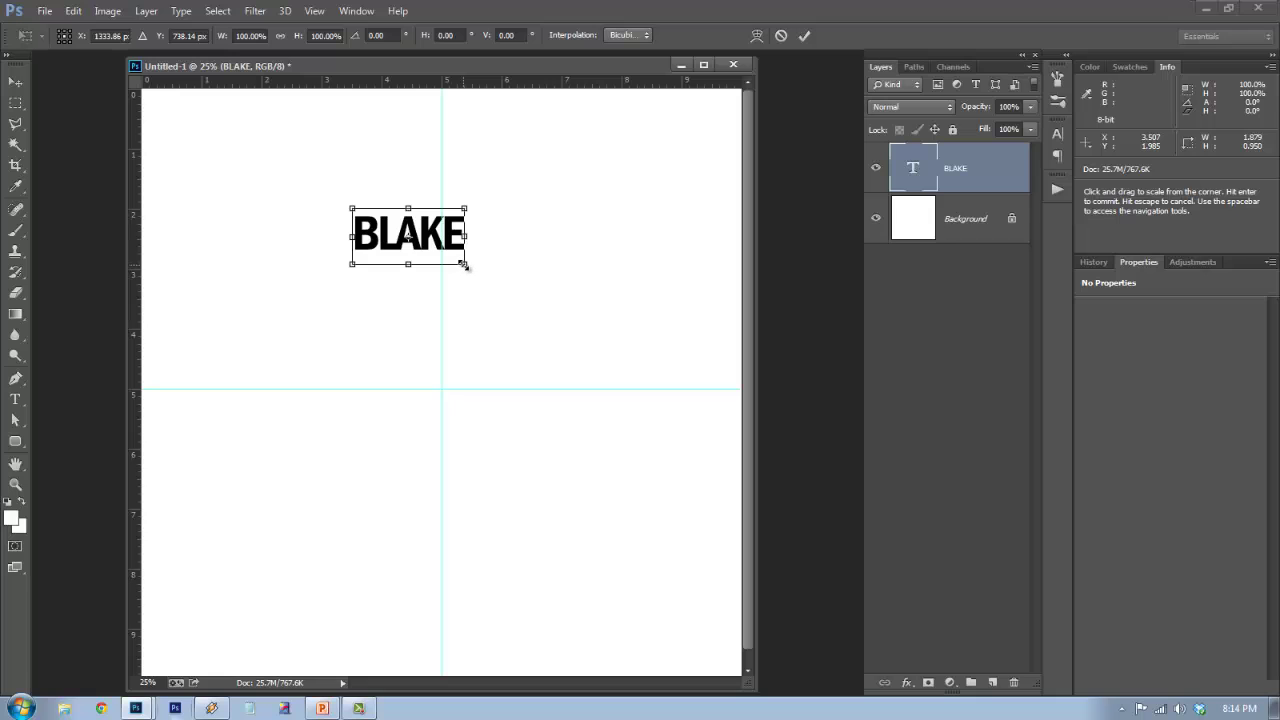
- Scale BLAKE up to about 99.74 pt, then duplicate it as a BLAKE copy layer
left_click_drag(463, 262, 542, 291)
key("Return")
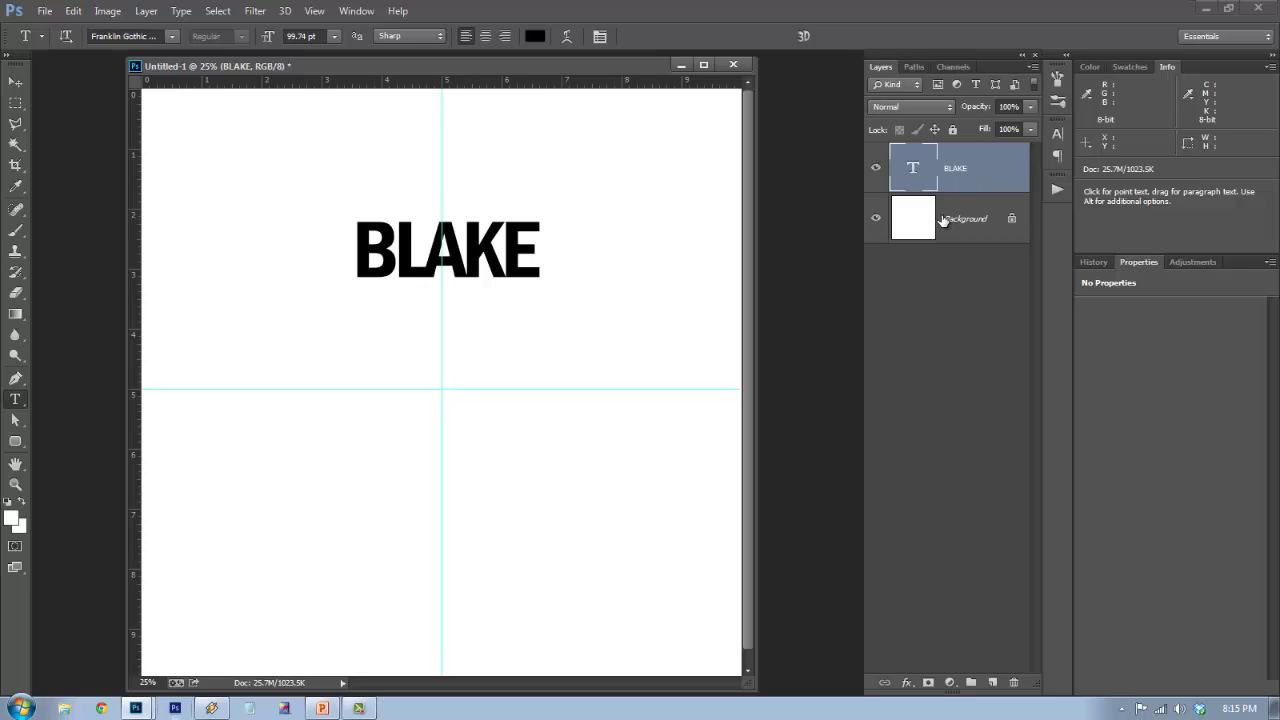
key("ctrl+j")
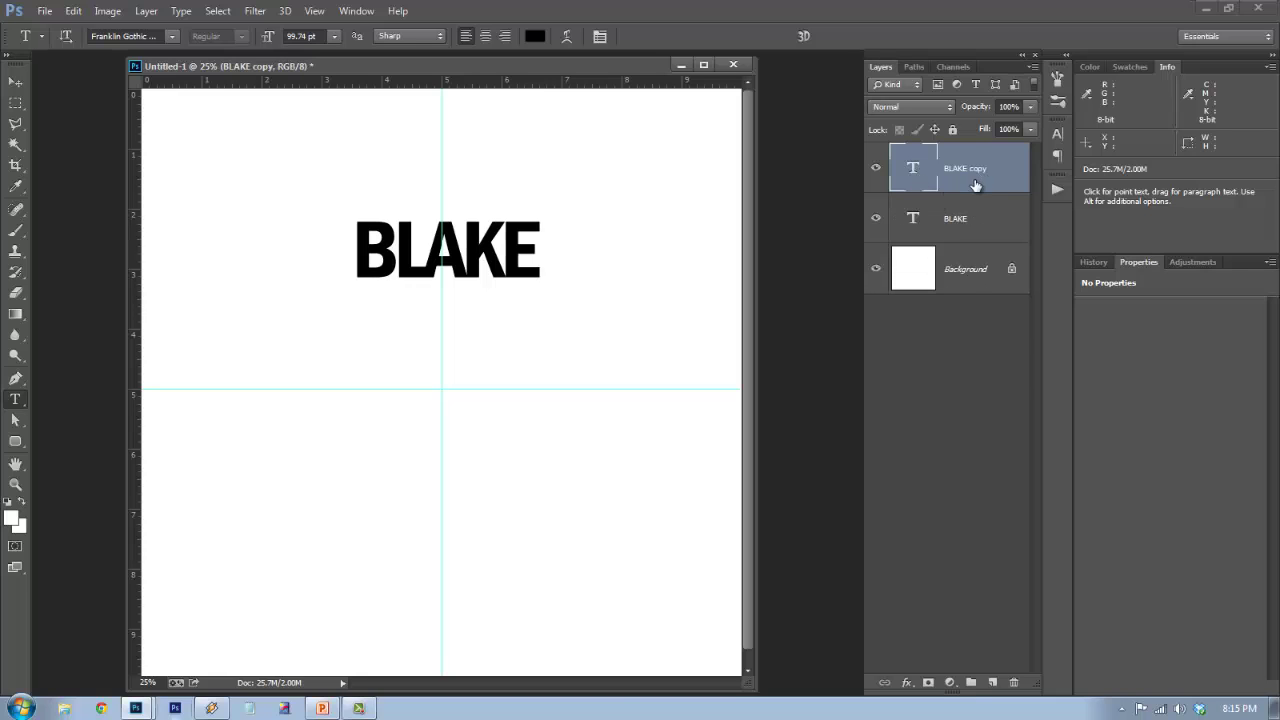
- Rasterize the BLAKE copy and move it below the original BLAKE
right_click(971, 180)
left_click(678, 247)
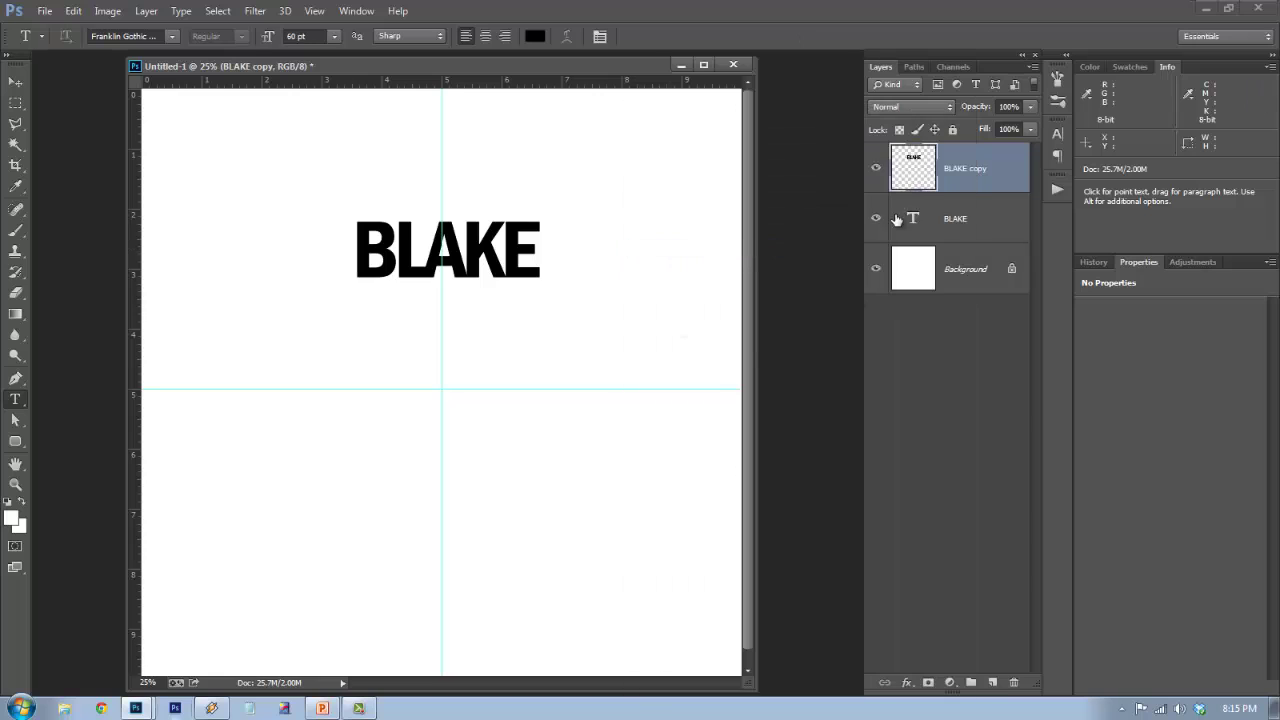
key("v")
left_click_drag(535, 277, 666, 333)
key("z")
key("v")
scroll(637, 337, "up", 5)
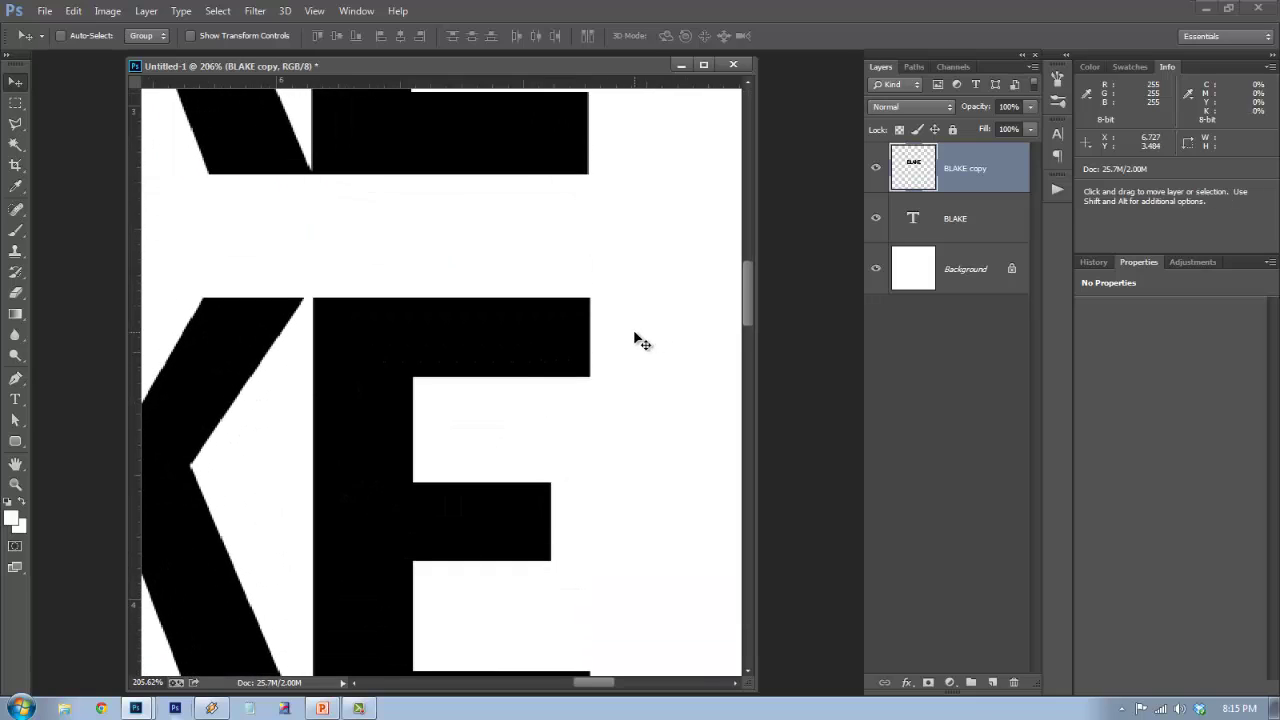
scroll(637, 349, "up", 2)
key("z")
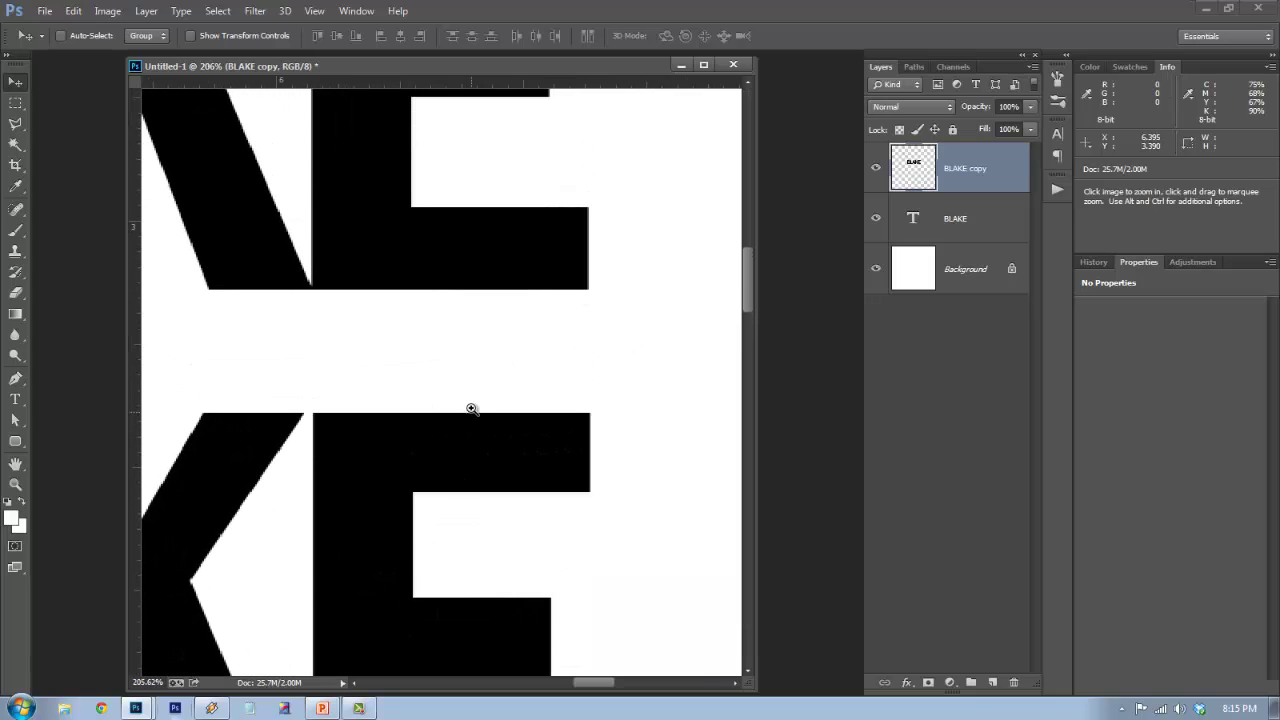
right_click(472, 407)
left_click(500, 418)
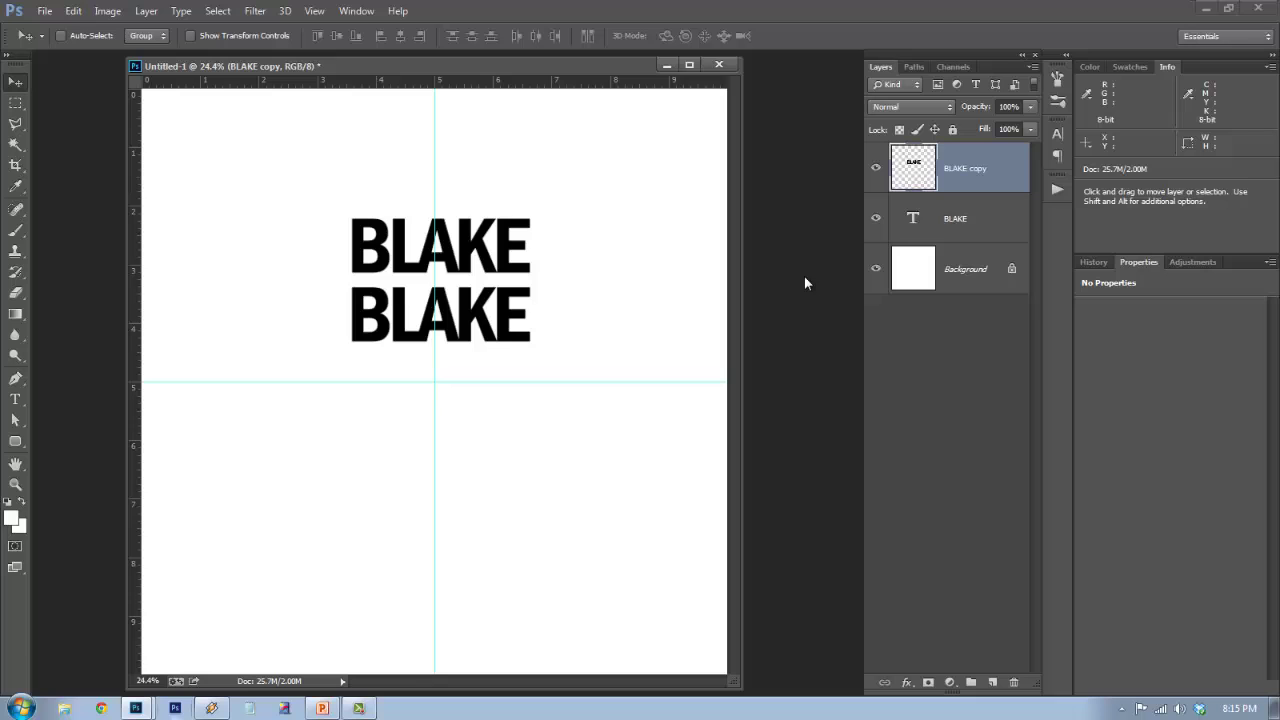
- Scale both BLAKE layers to about 297% so they nearly span the canvas
left_click(979, 223, "shift")
key("ctrl+t")
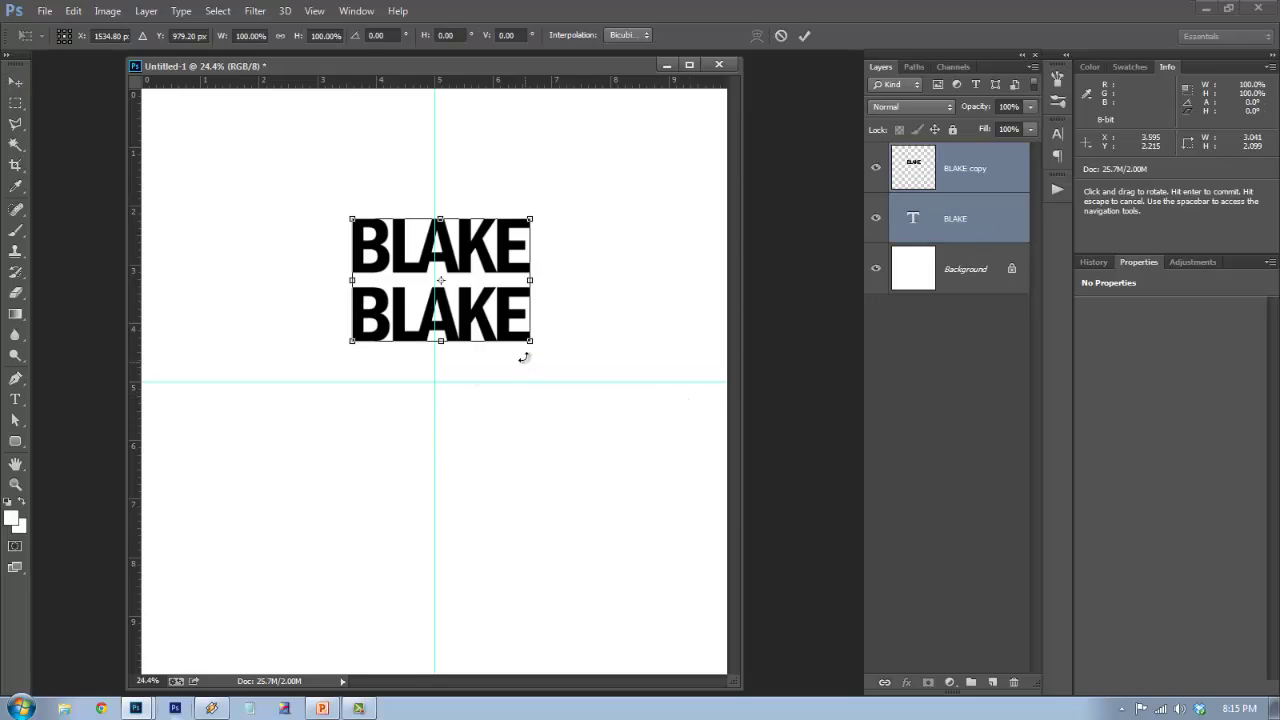
left_click_drag(532, 344, 315, 255)
left_click_drag(607, 441, 690, 490)
key("Return")
left_click_drag(397, 283, 425, 313)
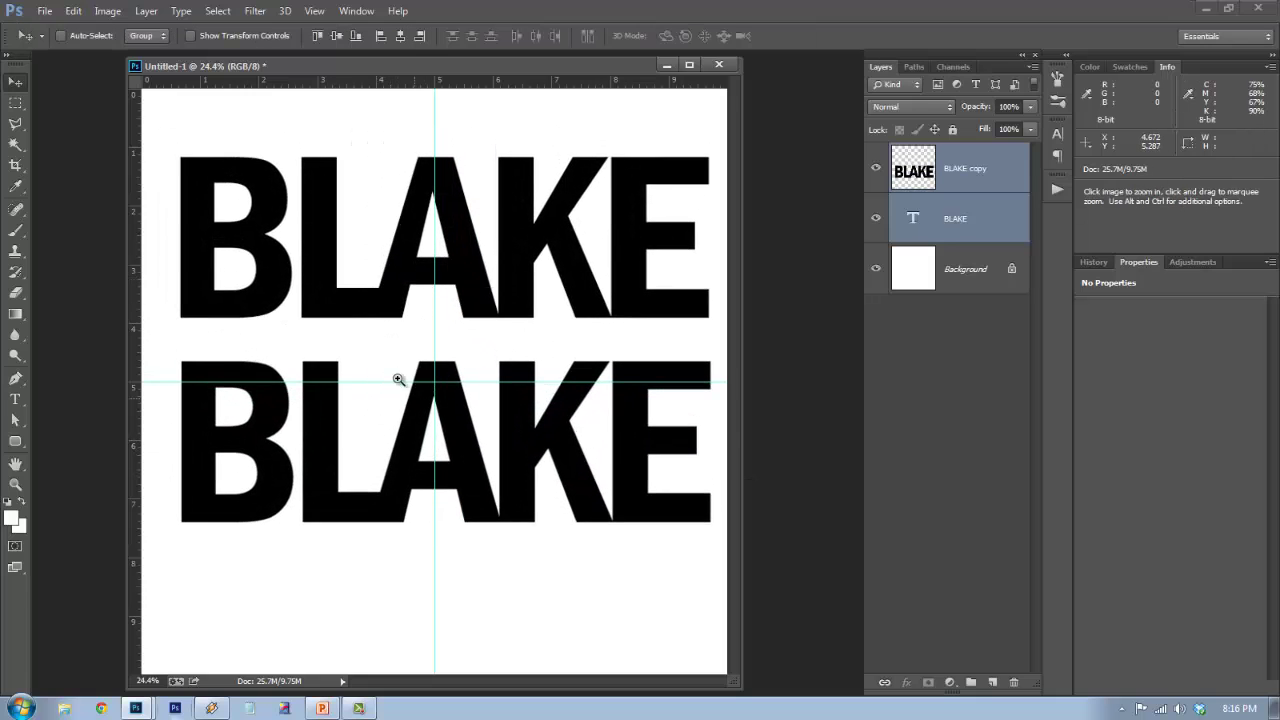
key("ctrl+space")
left_click_drag(400, 377, 508, 463)
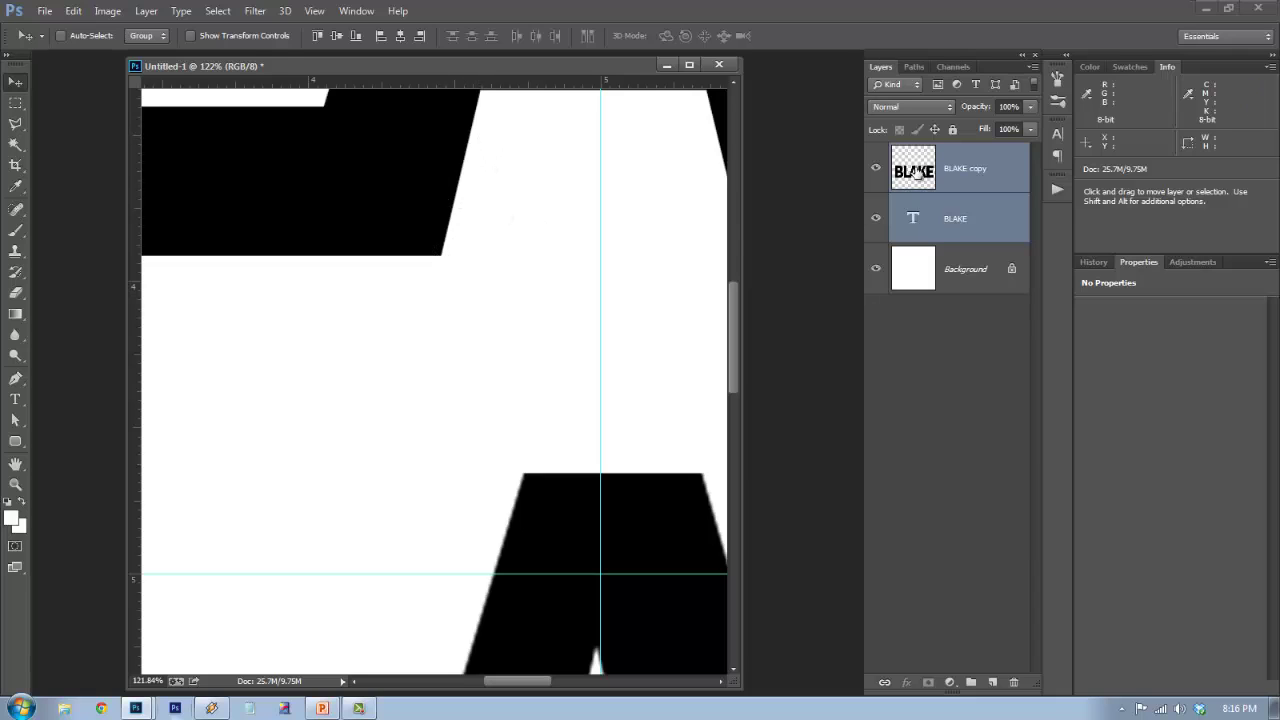
left_click(917, 219)
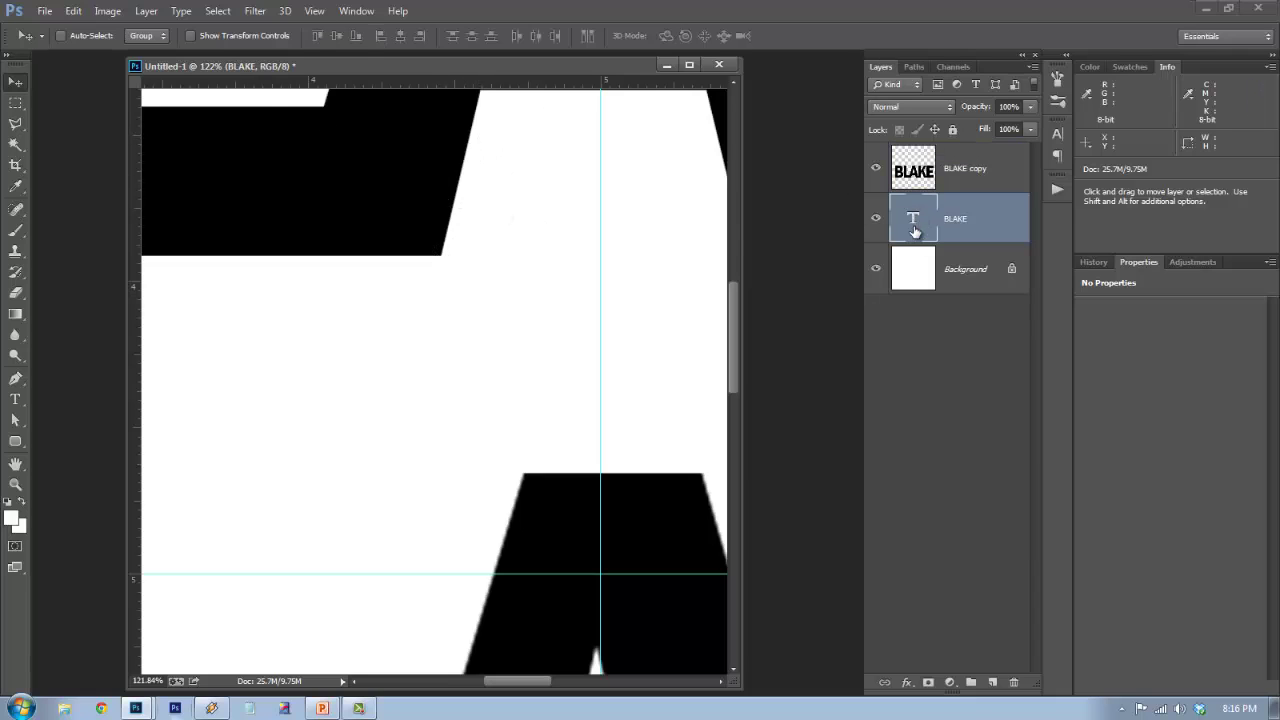
left_click(15, 399)
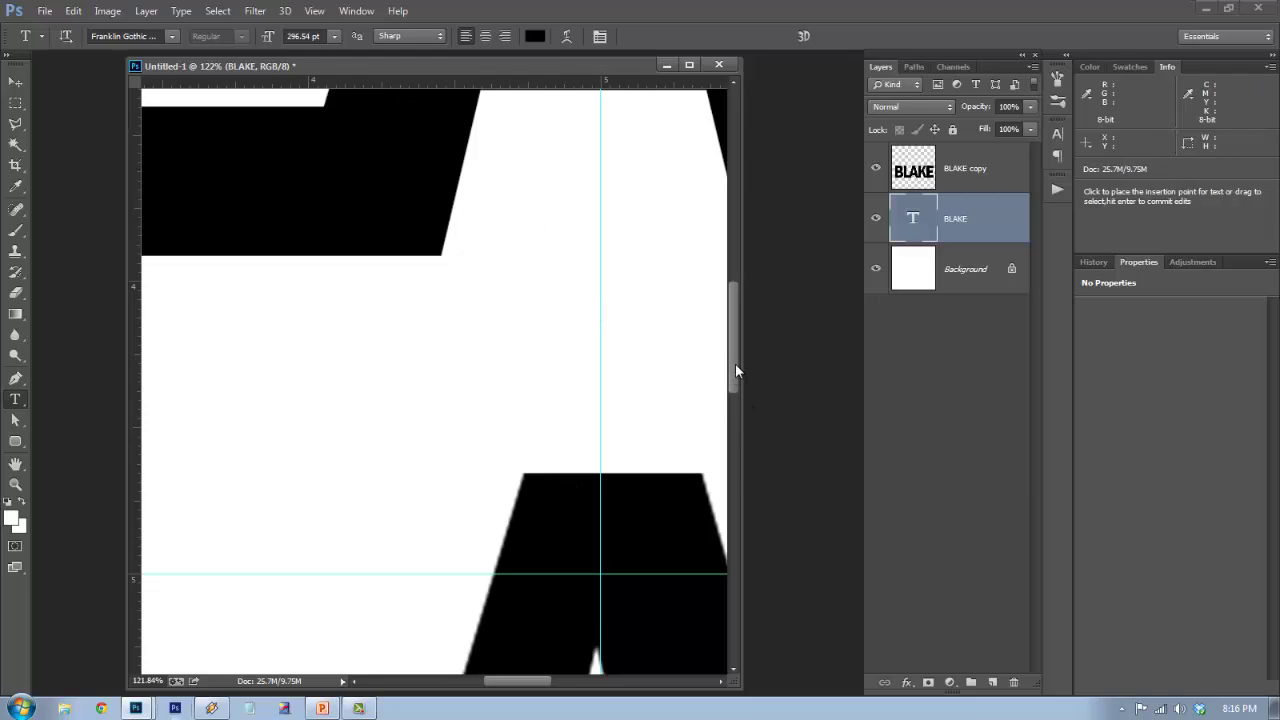
left_click_drag(735, 366, 737, 458)
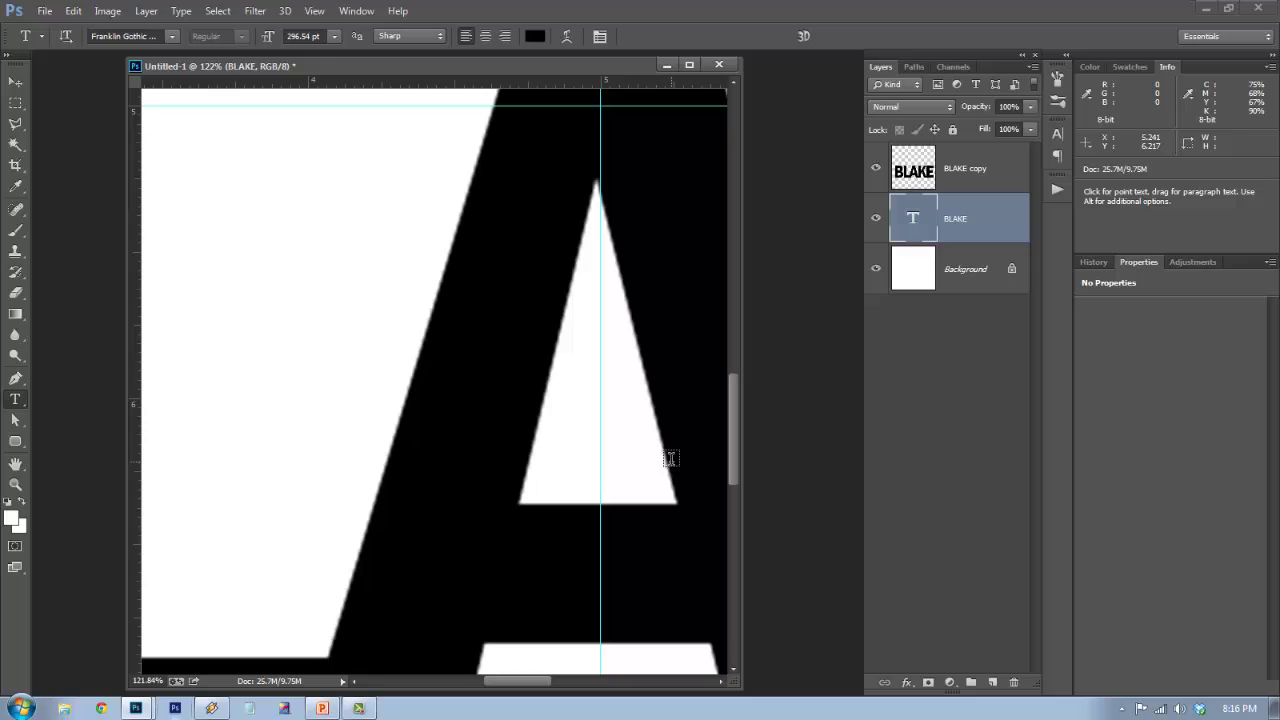
mouse_move(735, 420)
left_mouse_down()
mouse_move(750, 230)
mouse_move(734, 445)
left_mouse_up()
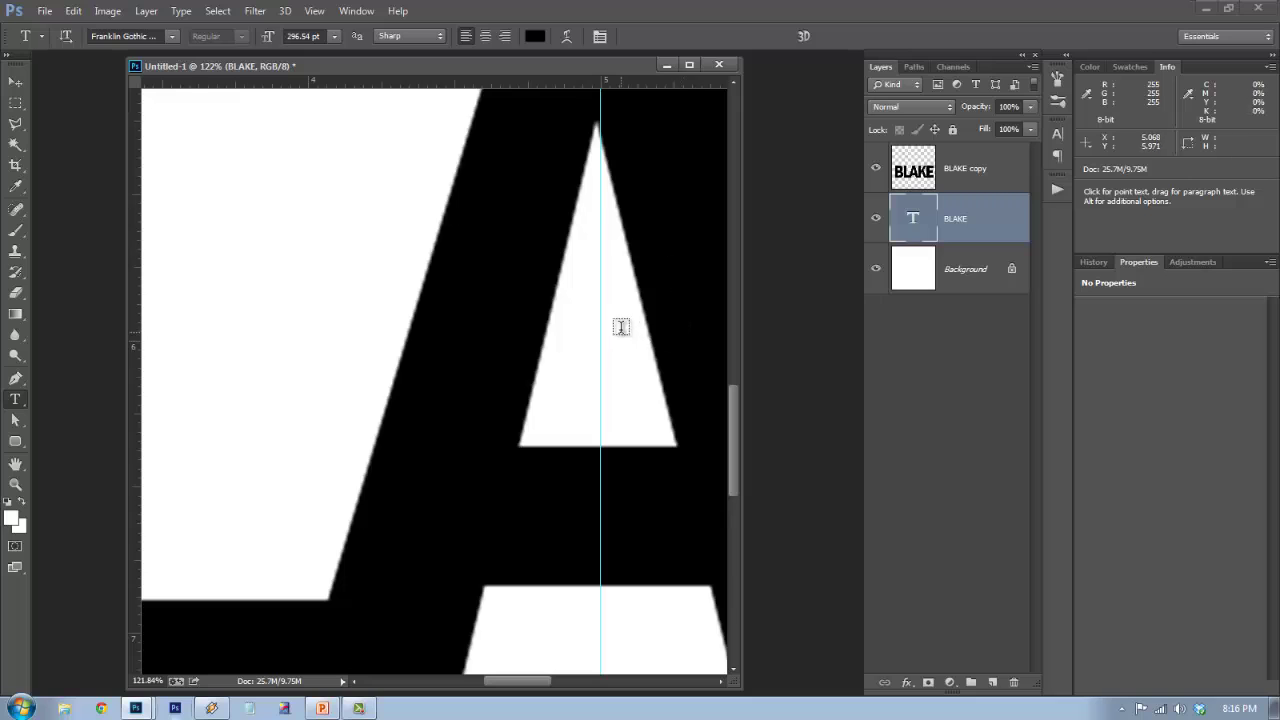
key("ctrl+0")
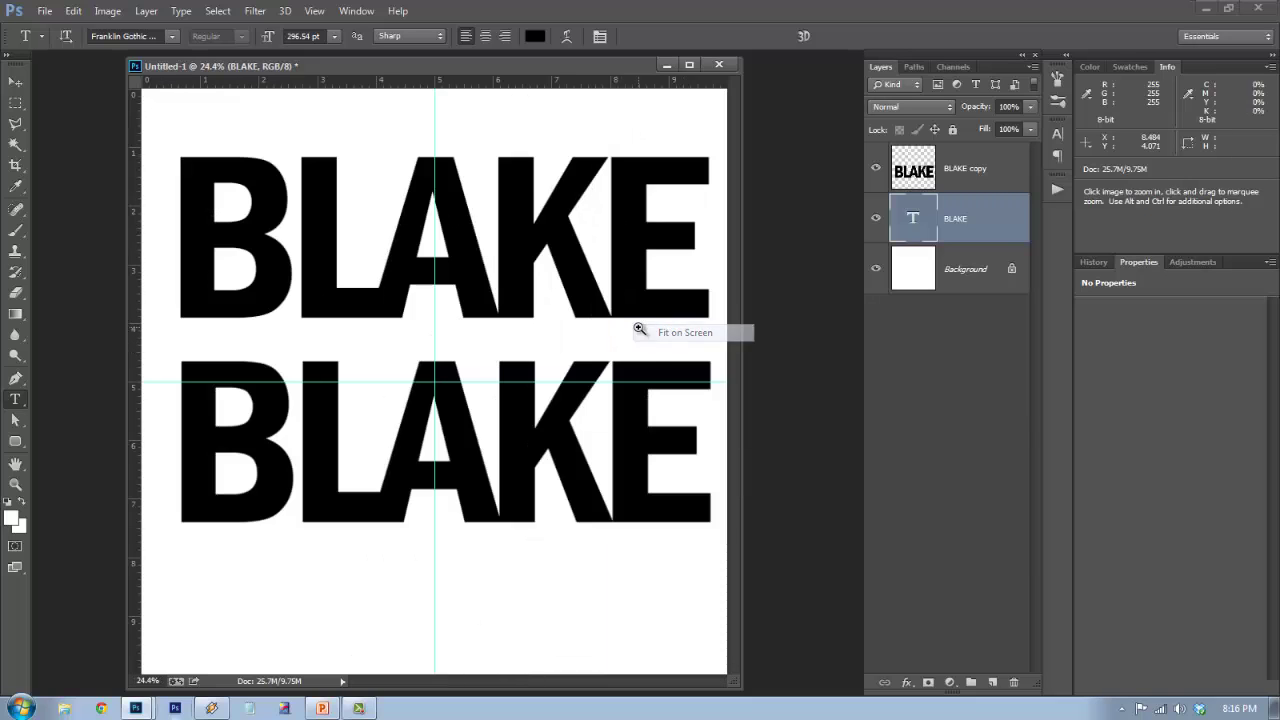
left_click(919, 176)
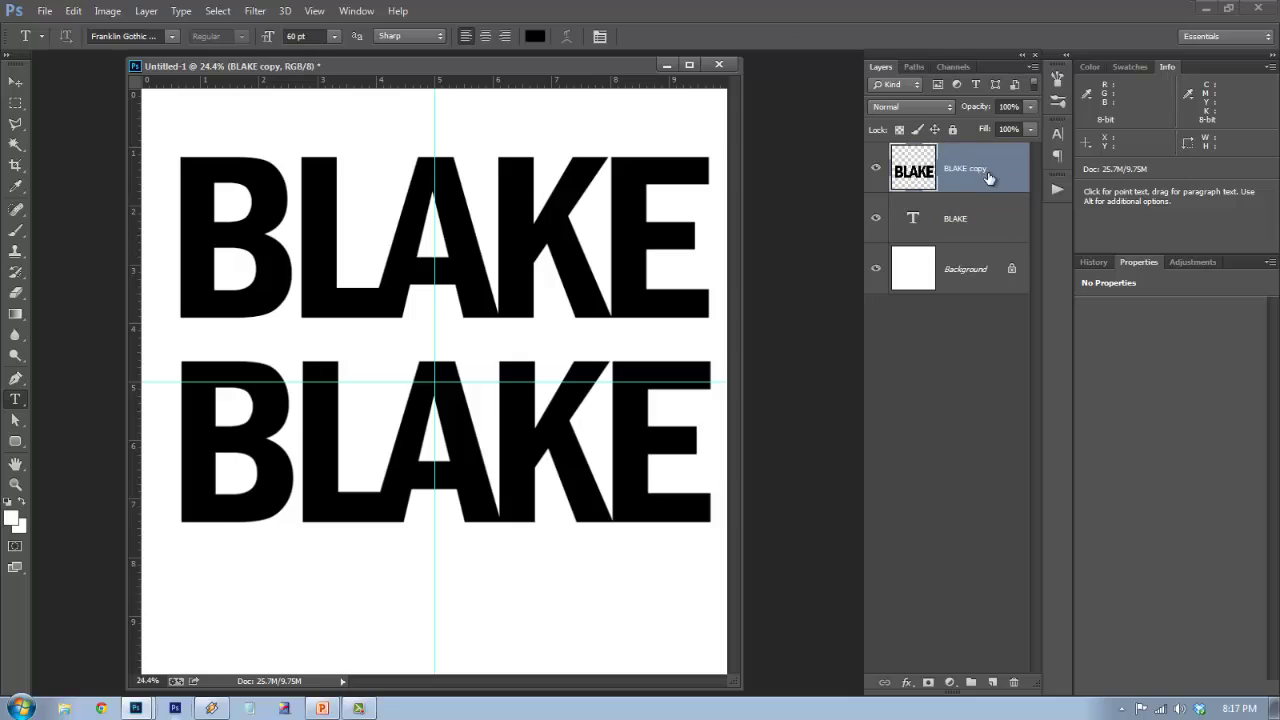
- Delete BLAKE copy, then shrink BLAKE to about 57% above the horizontal guide
key("Delete")
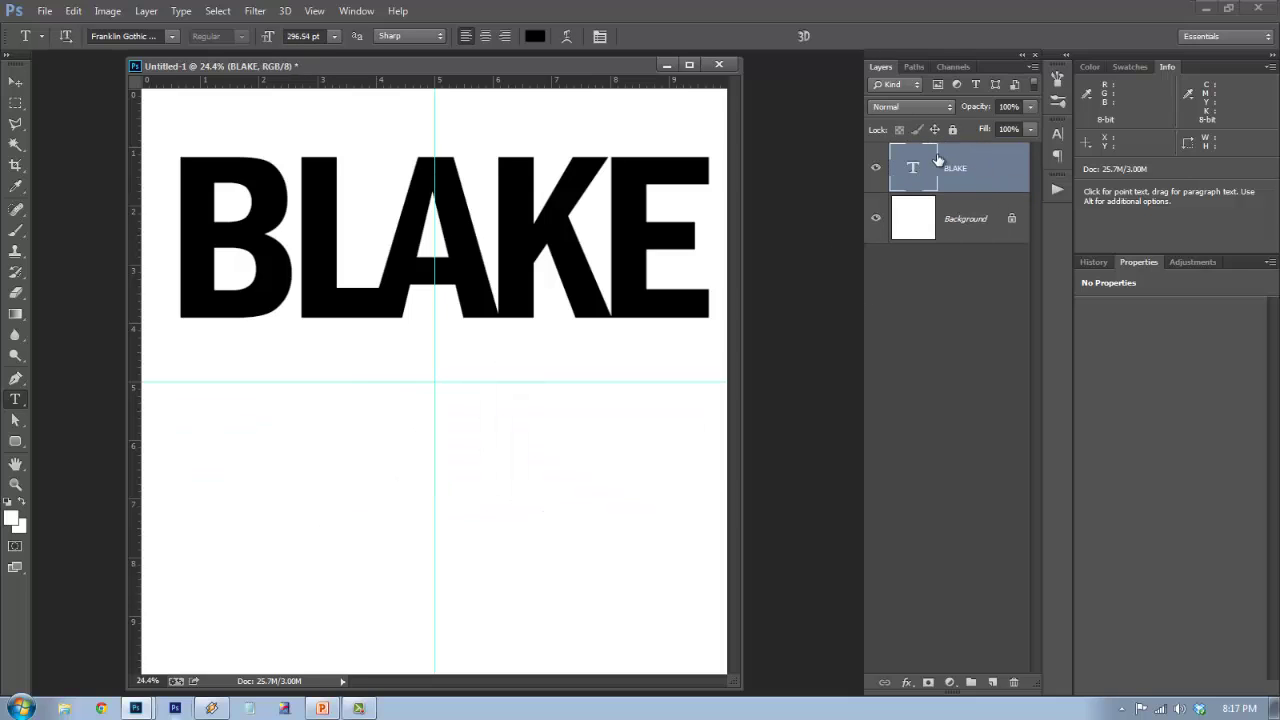
key("ctrl+t")
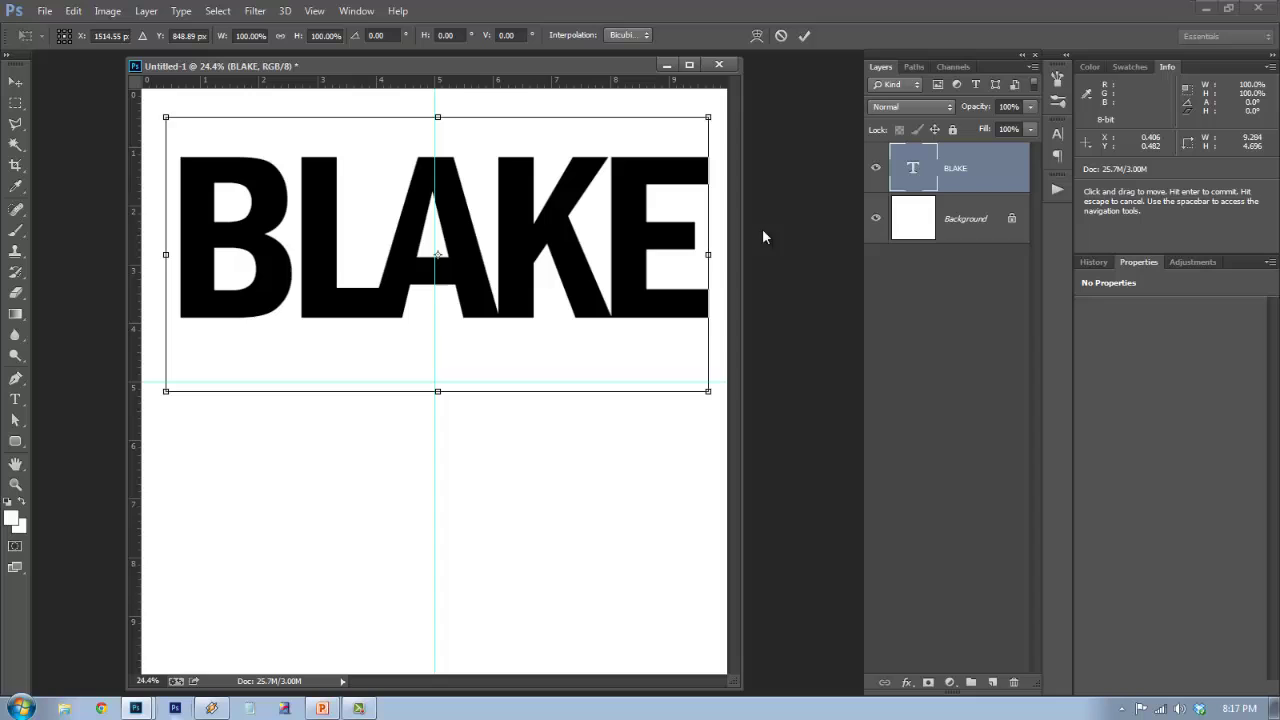
left_click_drag(166, 118, 423, 194)
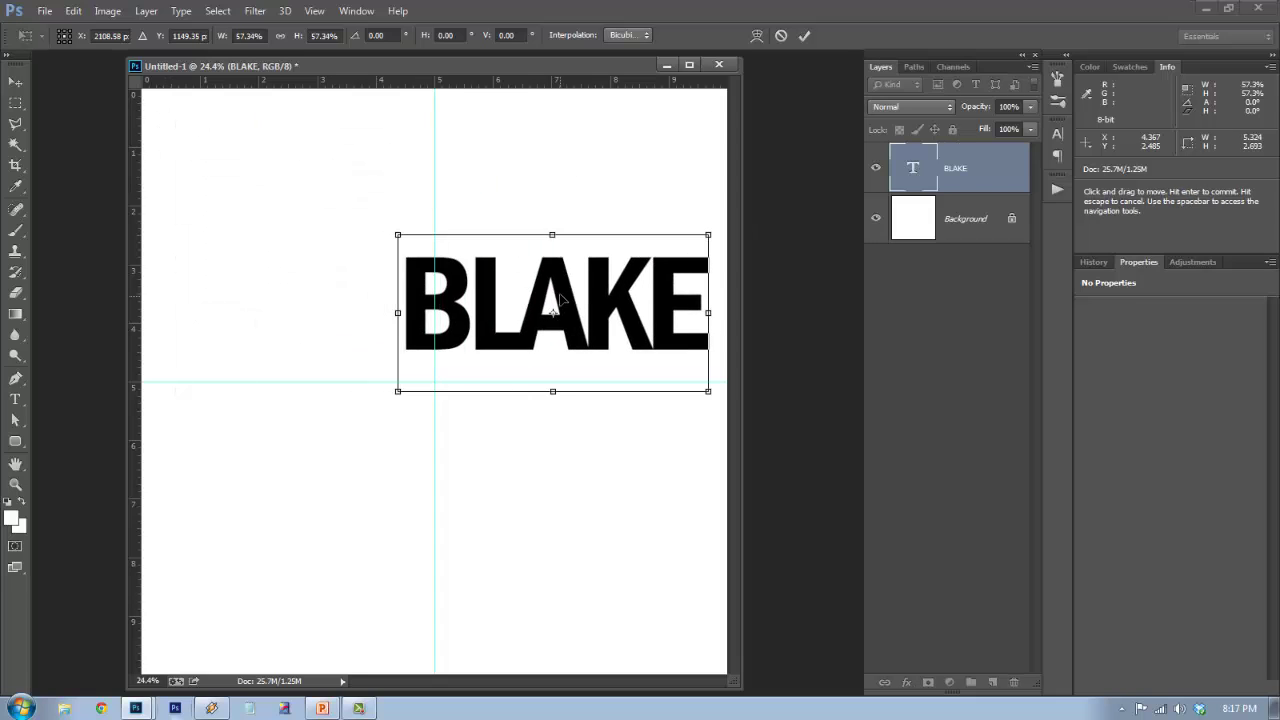
left_click_drag(570, 276, 466, 236)
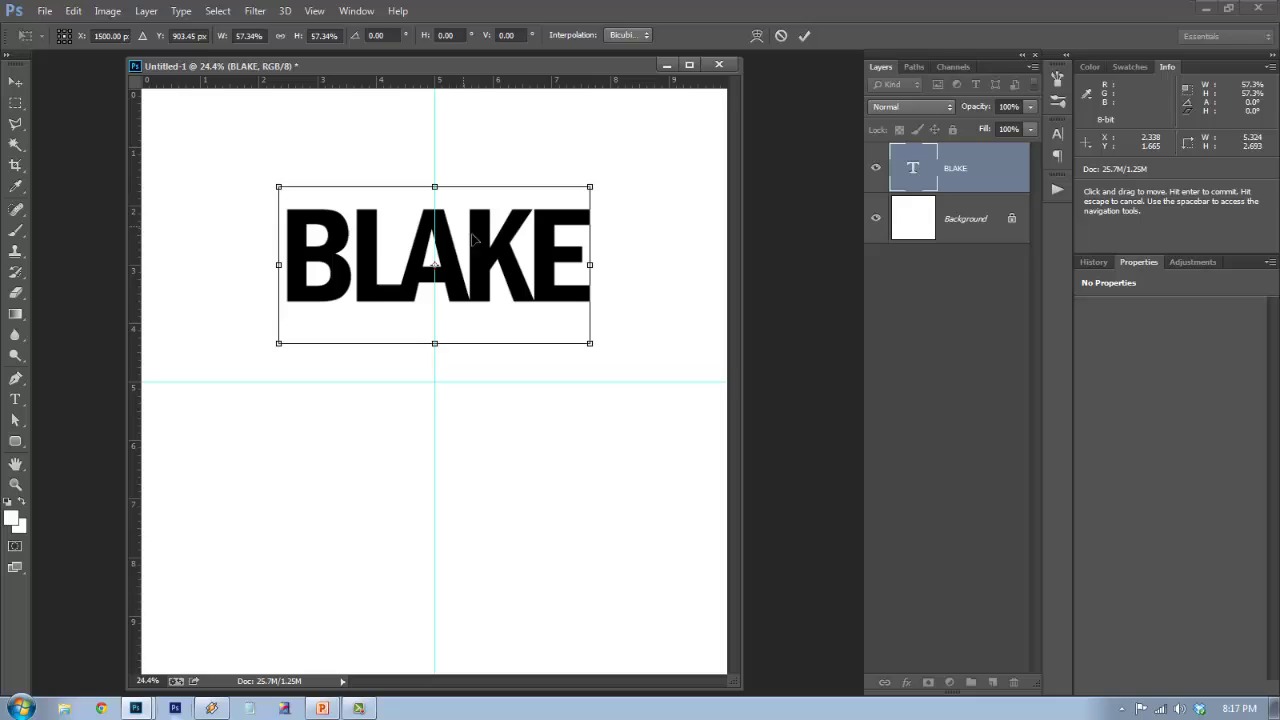
key("Return")
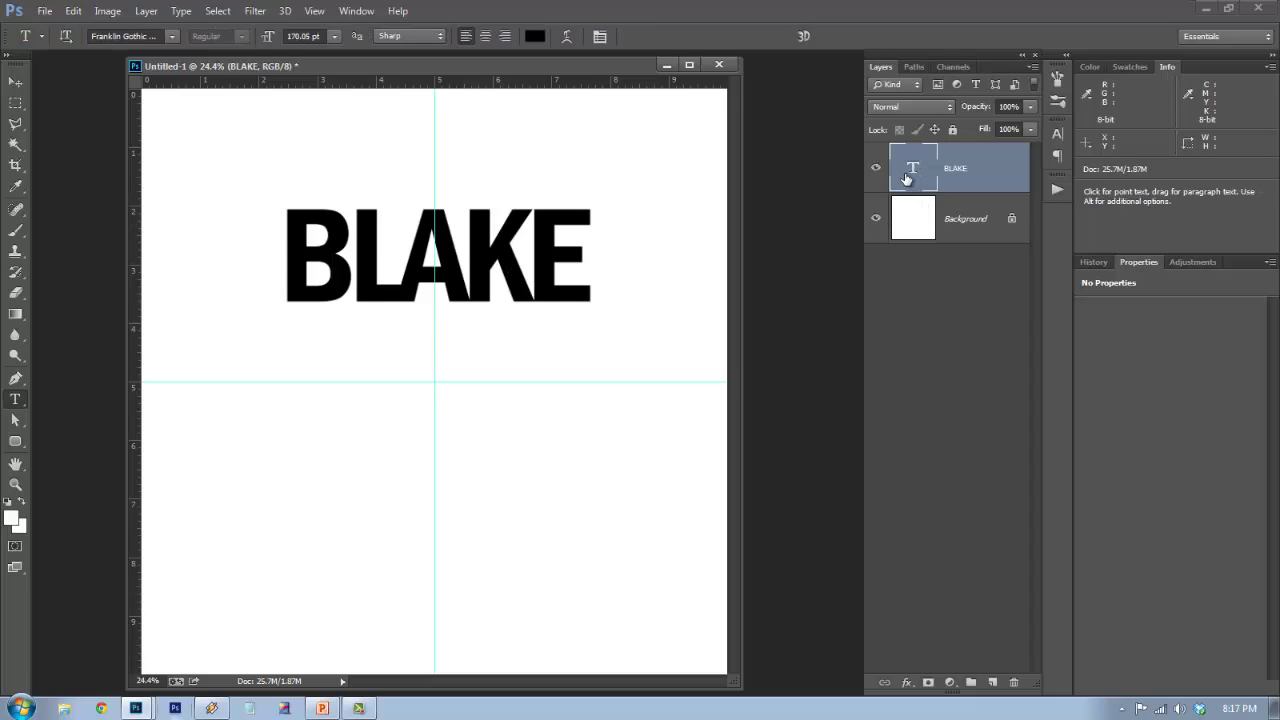
- Add RUDIS and PHOTO as second and third lines beneath BLAKE
left_click(590, 268)
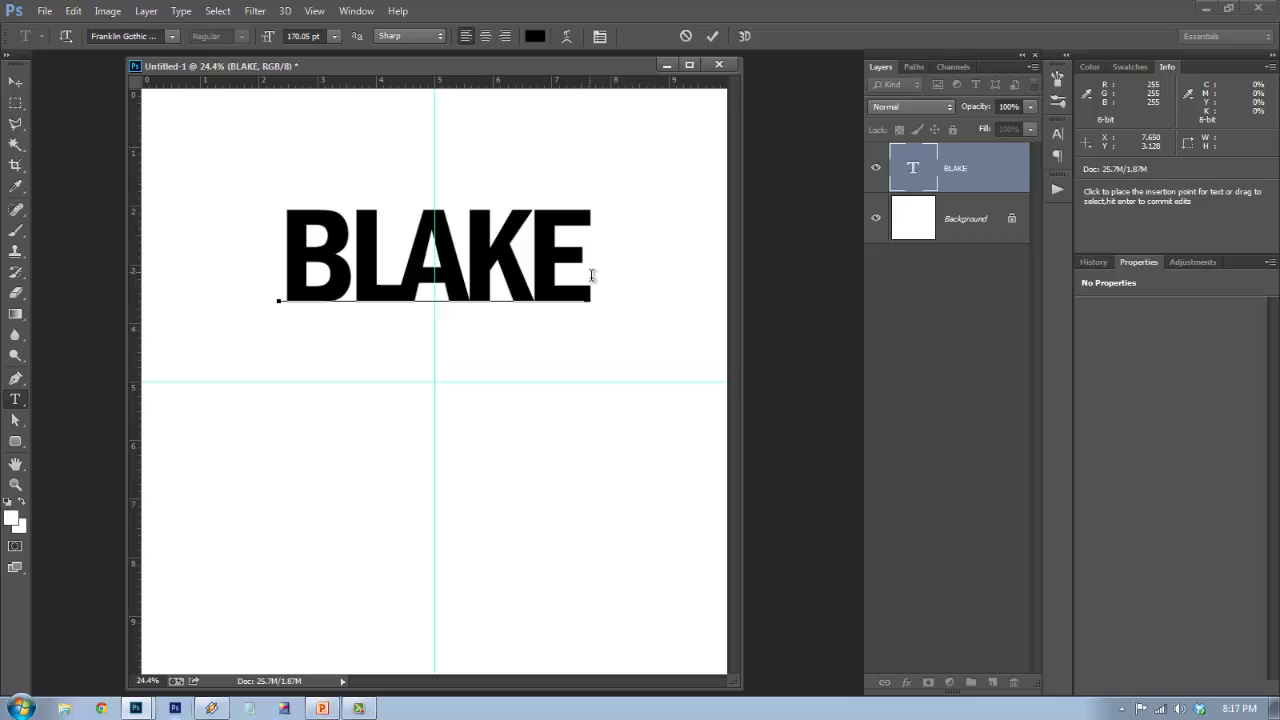
key("Return")
type("RUDIS")
key("Return")
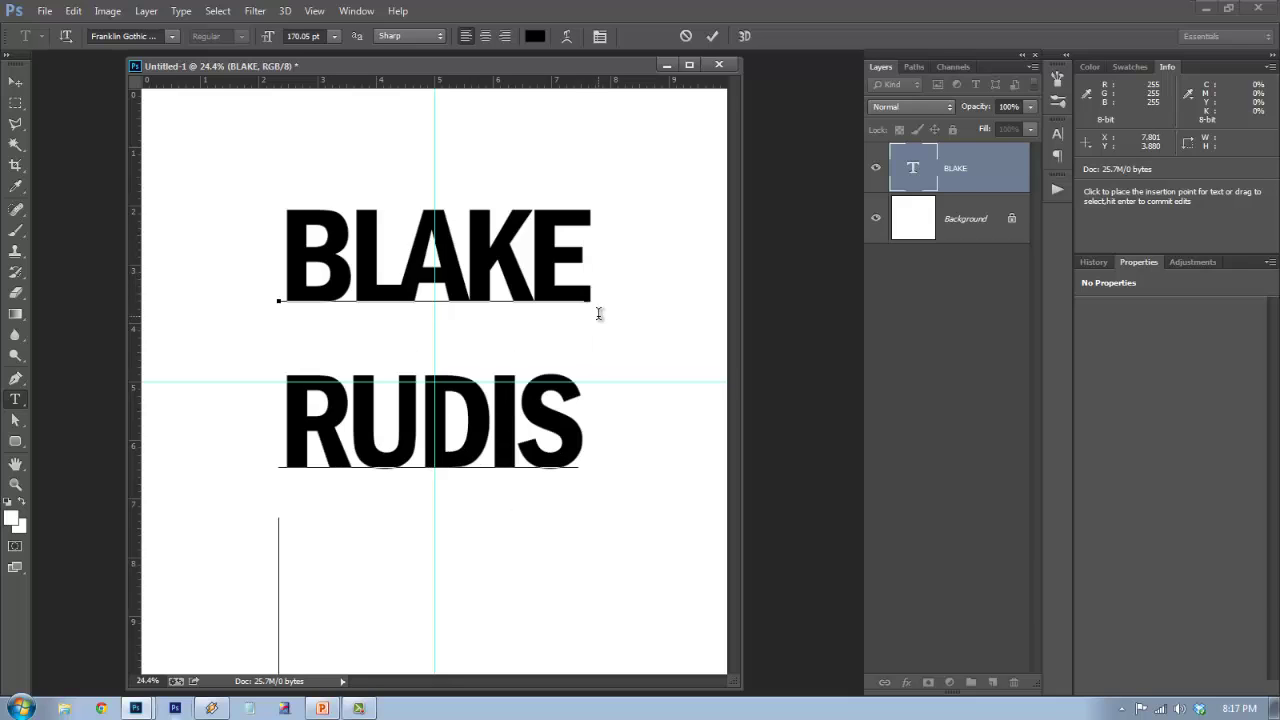
type("PHOTO")
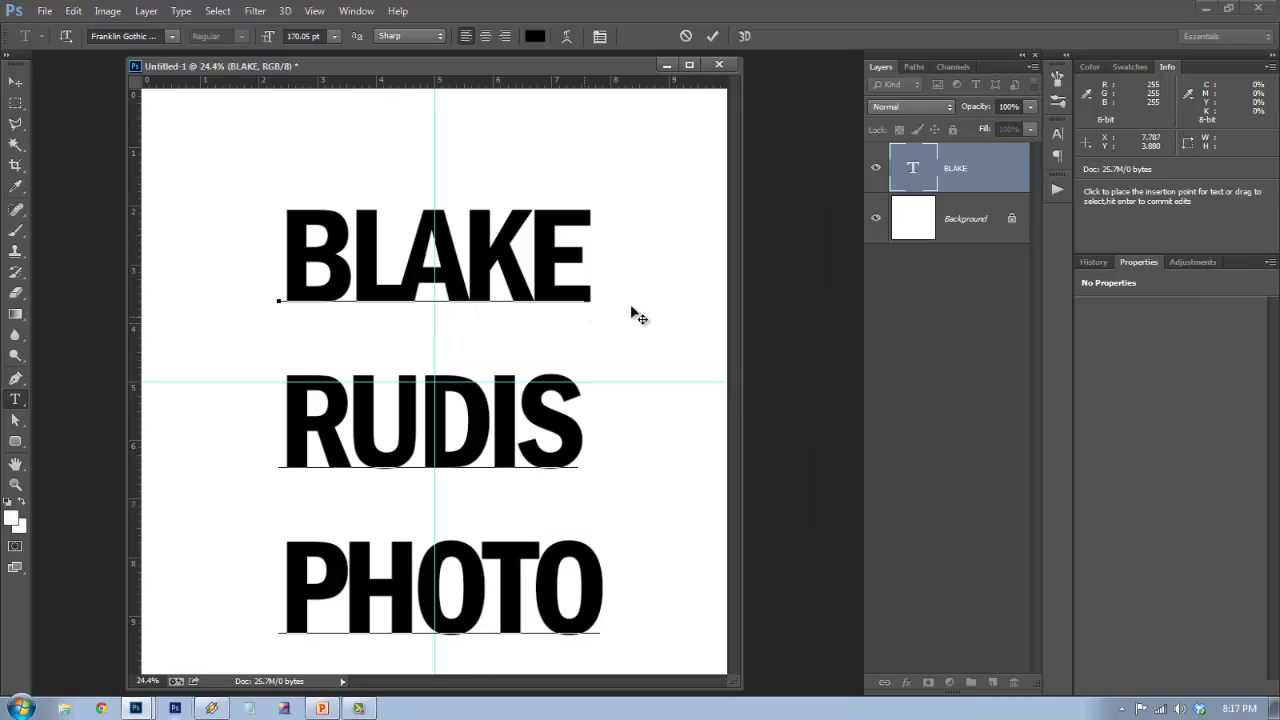
left_click(960, 170)
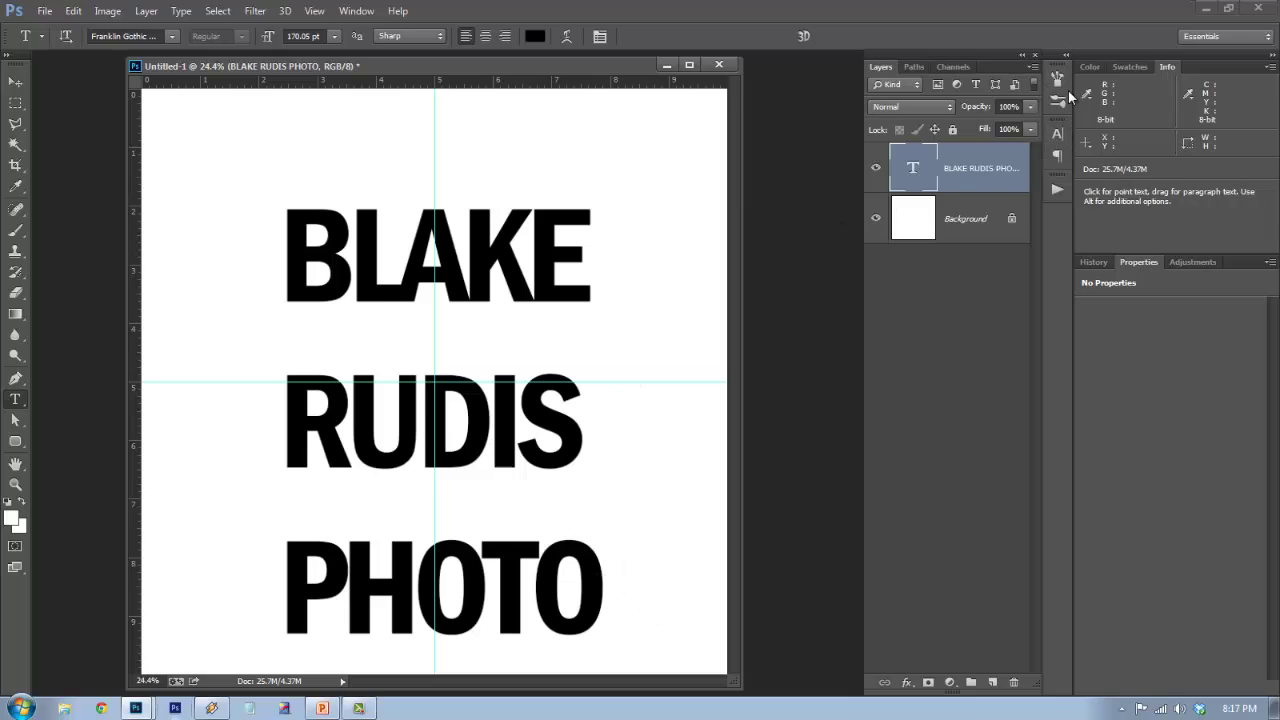
- Try 60 pt and 72 pt leading, then set the text's leading to Auto
left_click(1057, 137)
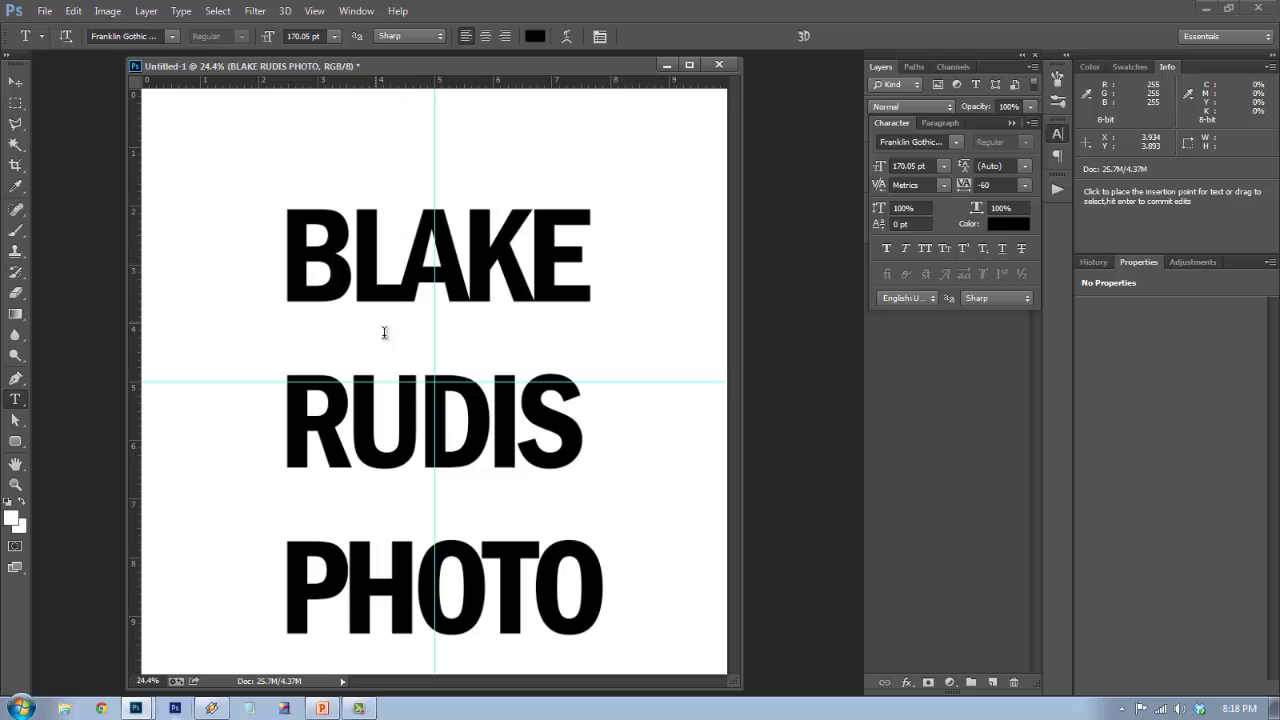
left_click(1024, 166)
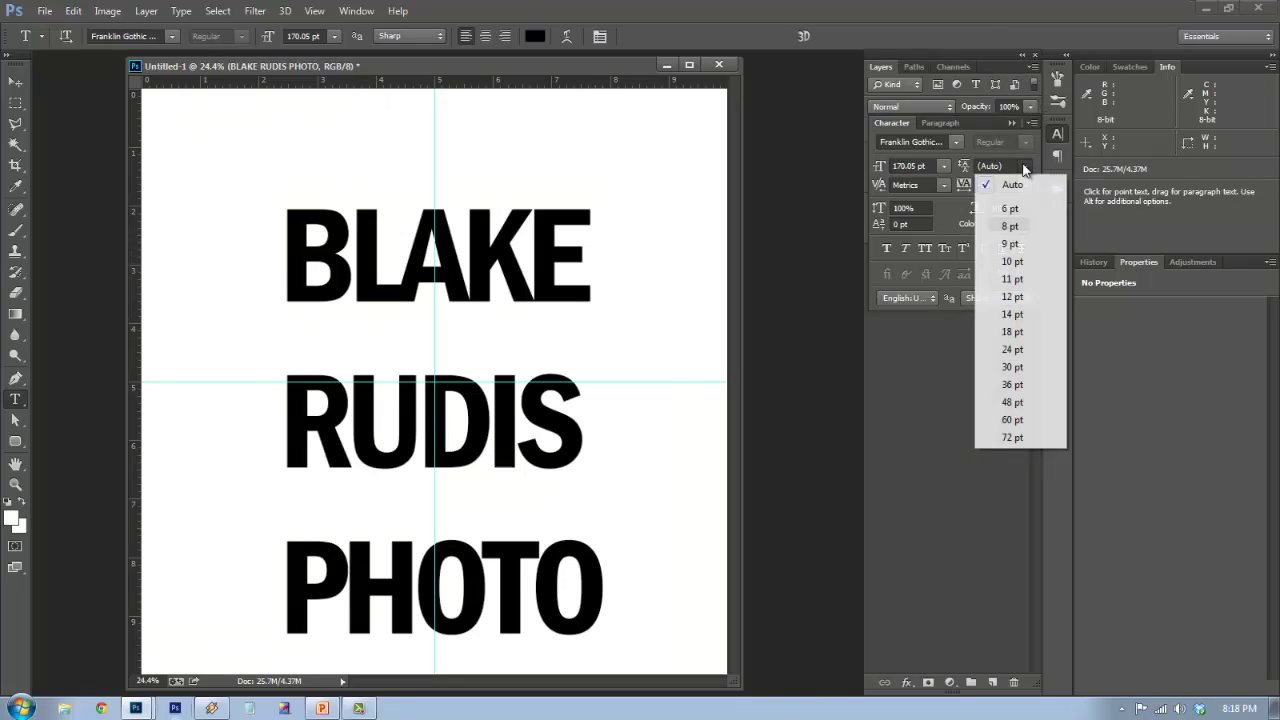
left_click(1020, 420)
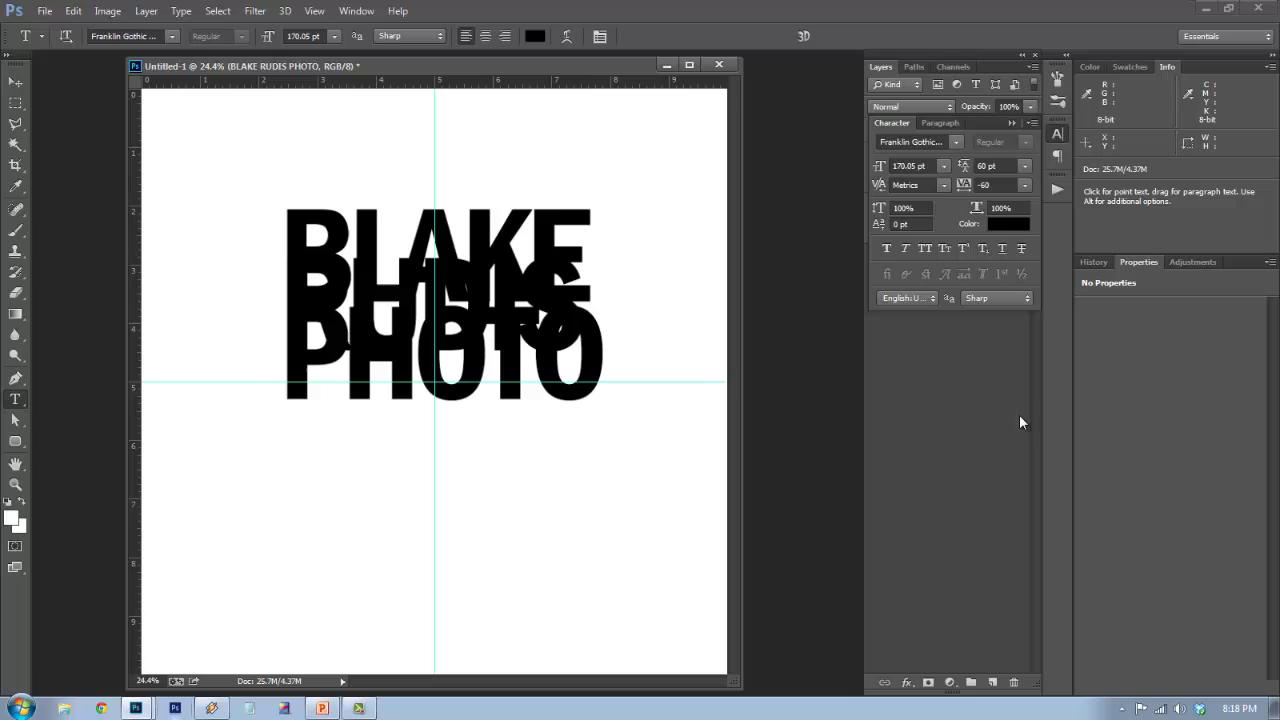
left_click(1025, 168)
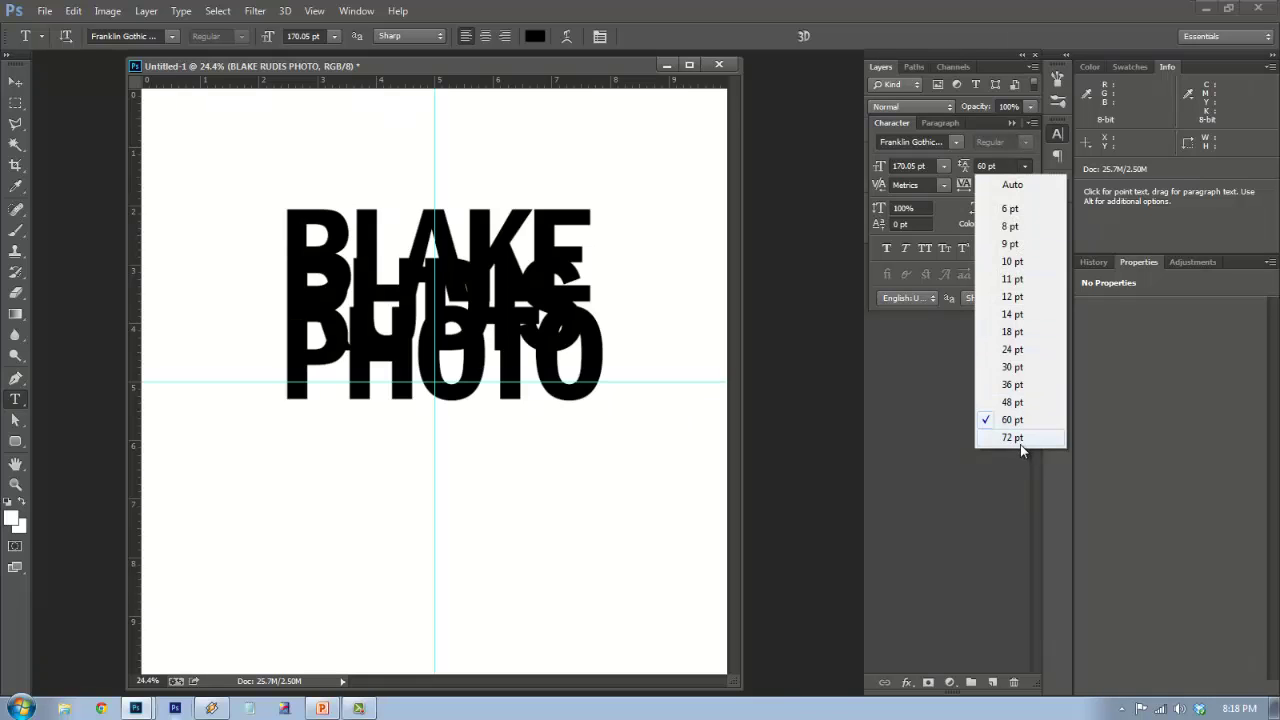
left_click(1020, 444)
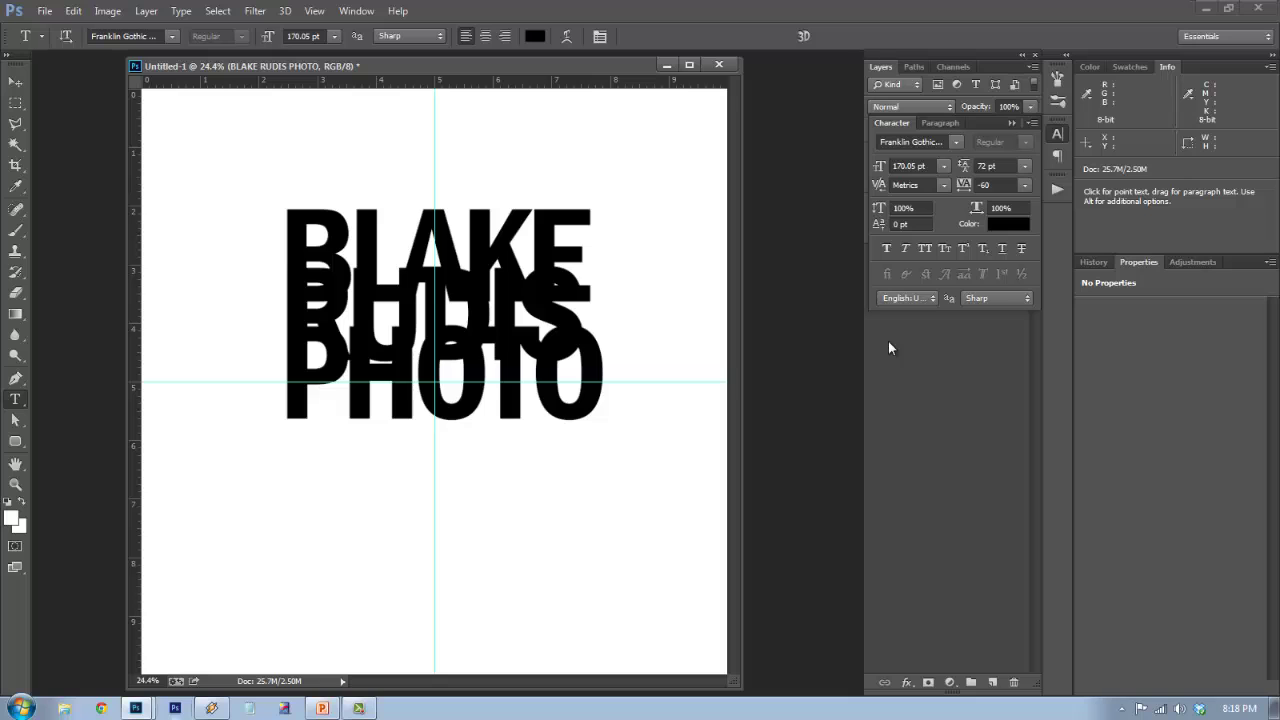
left_click(1024, 164)
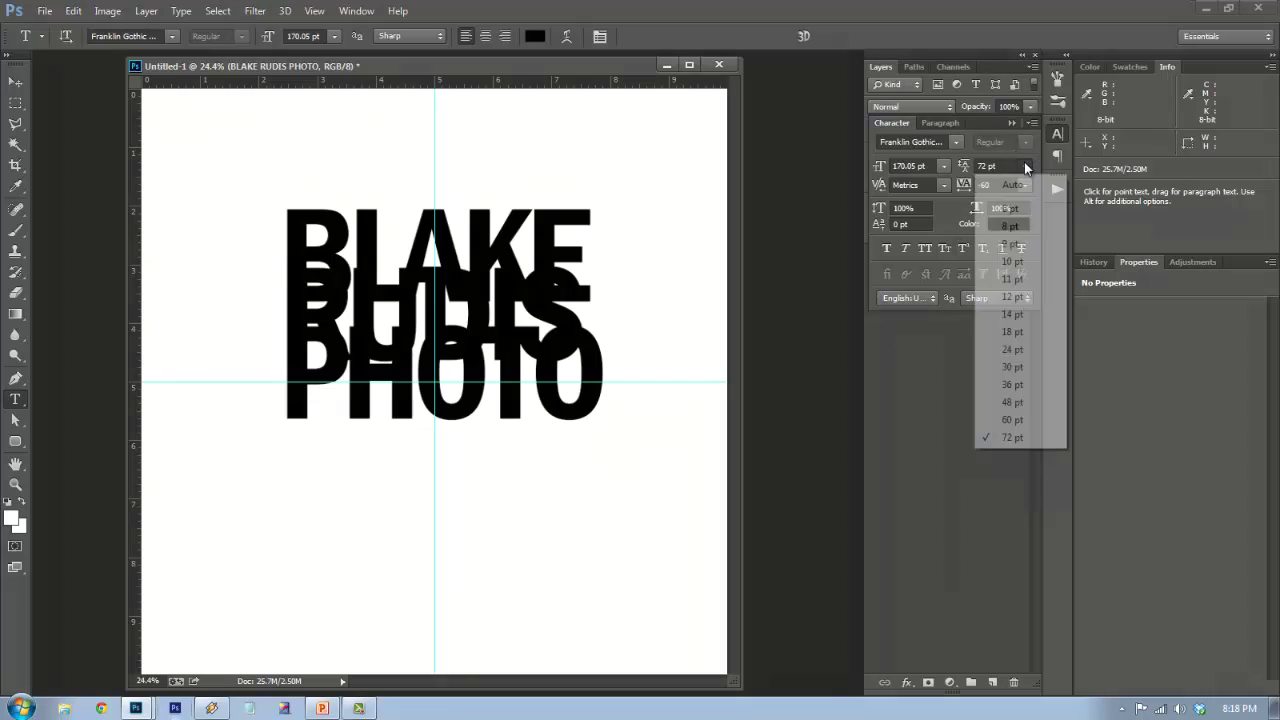
left_click(1010, 178)
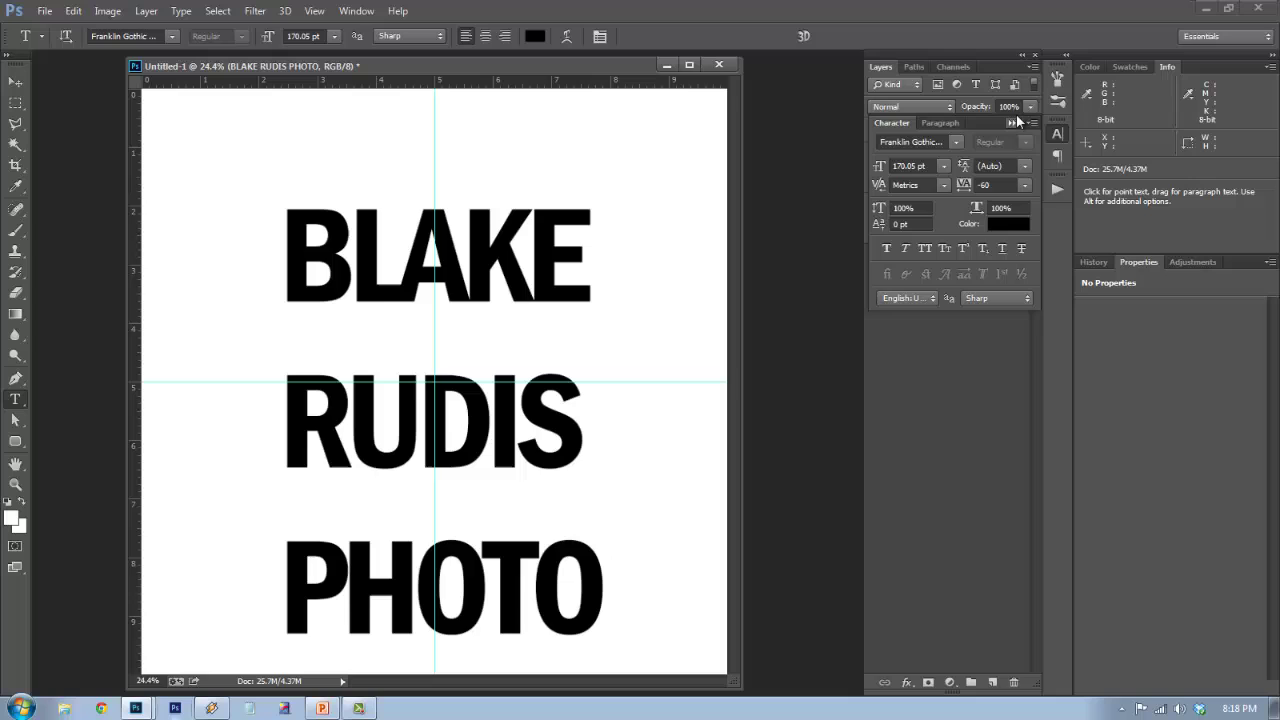
left_click(1011, 124)
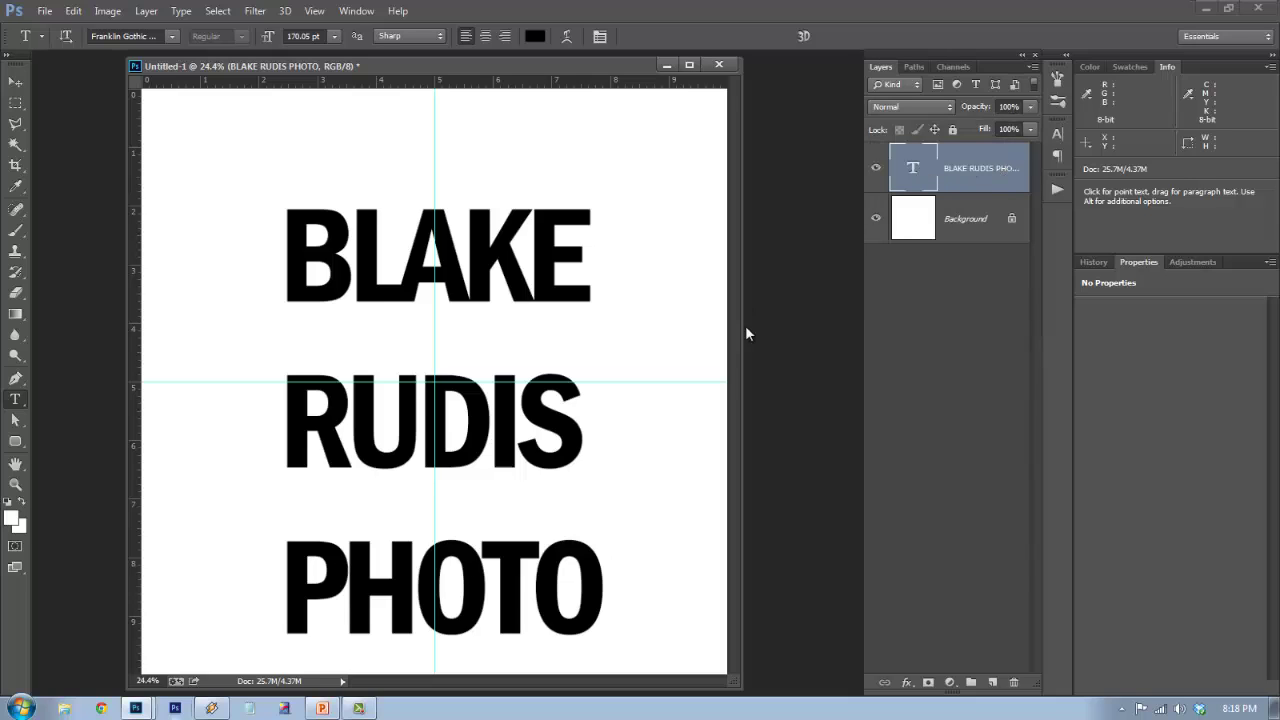
- Delete the RUDIS and PHOTO lines so the type layer reads only BLAKE
left_click_drag(586, 586, 265, 390)
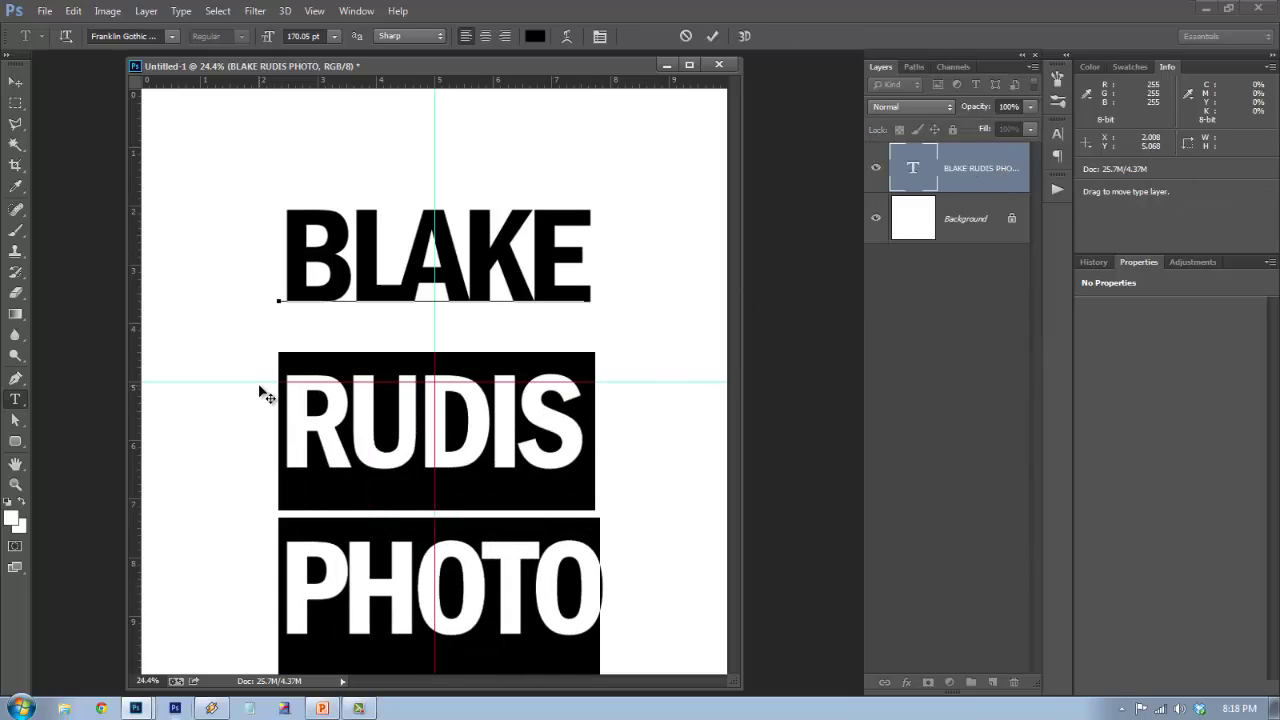
key("BackSpace")
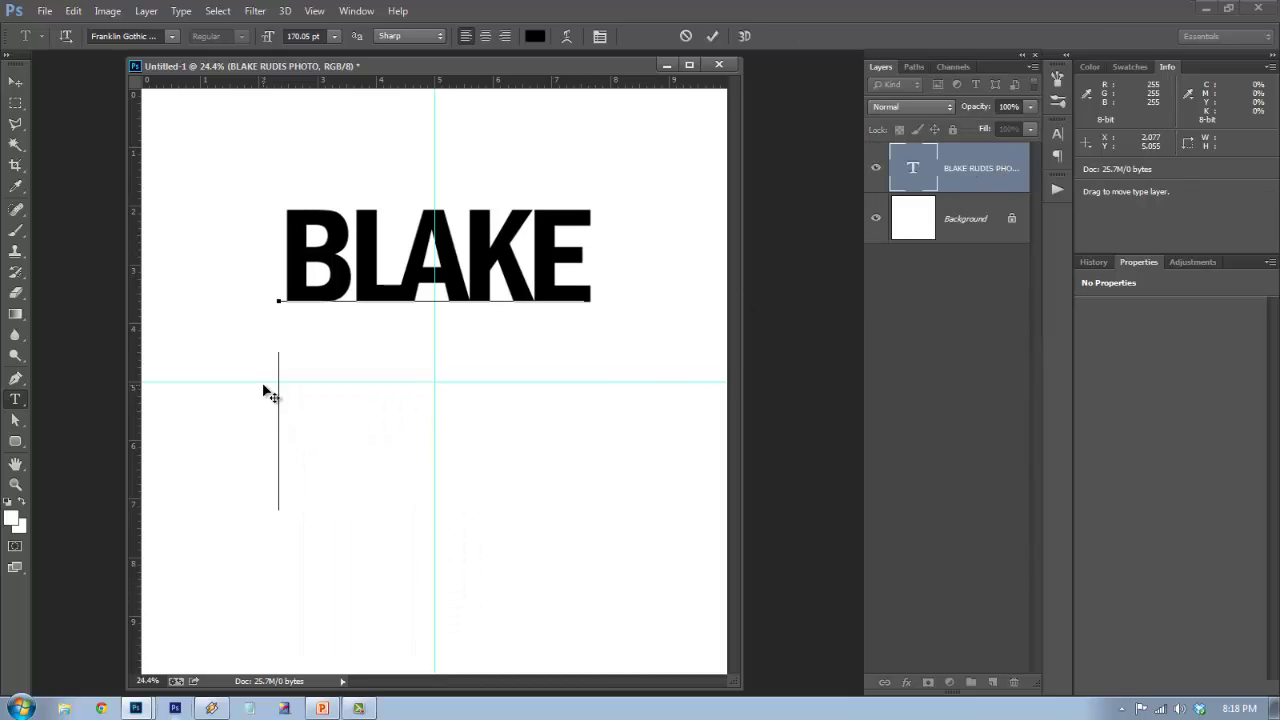
left_click(958, 216)
left_click(958, 189)
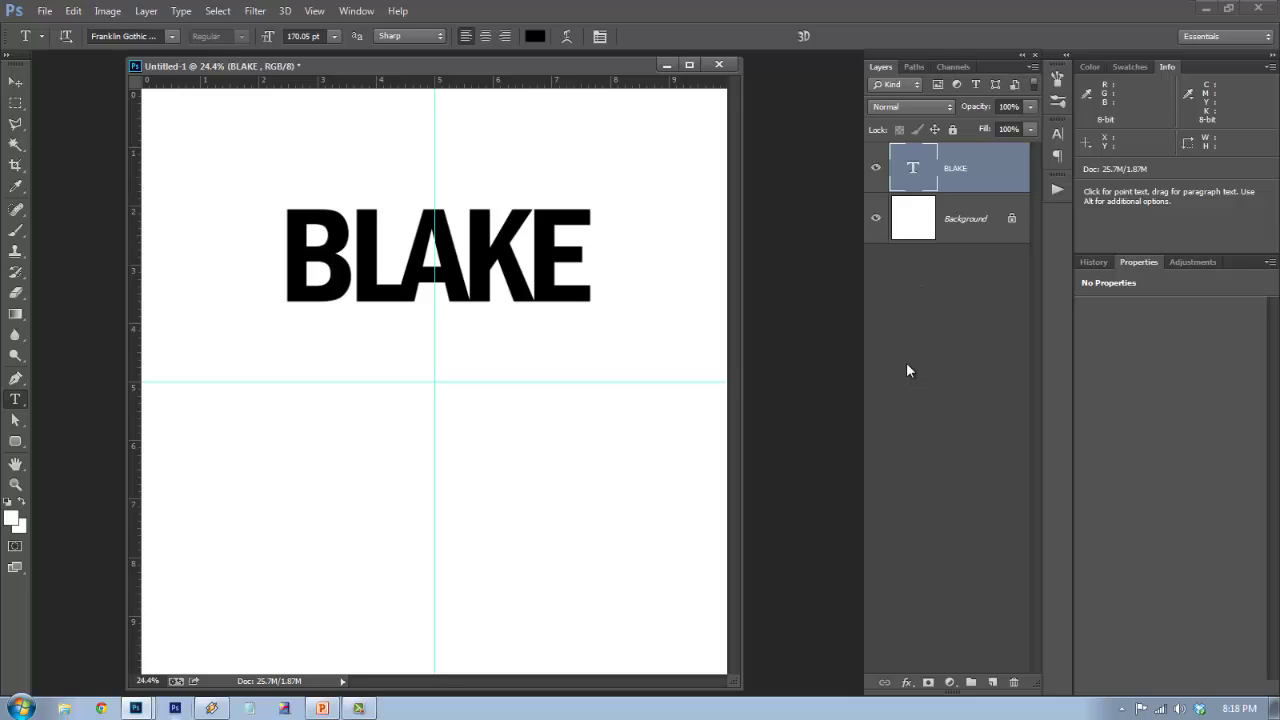
- Try a separate RUDIS type layer, delete it, and duplicate the BLAKE layer
left_click(275, 463)
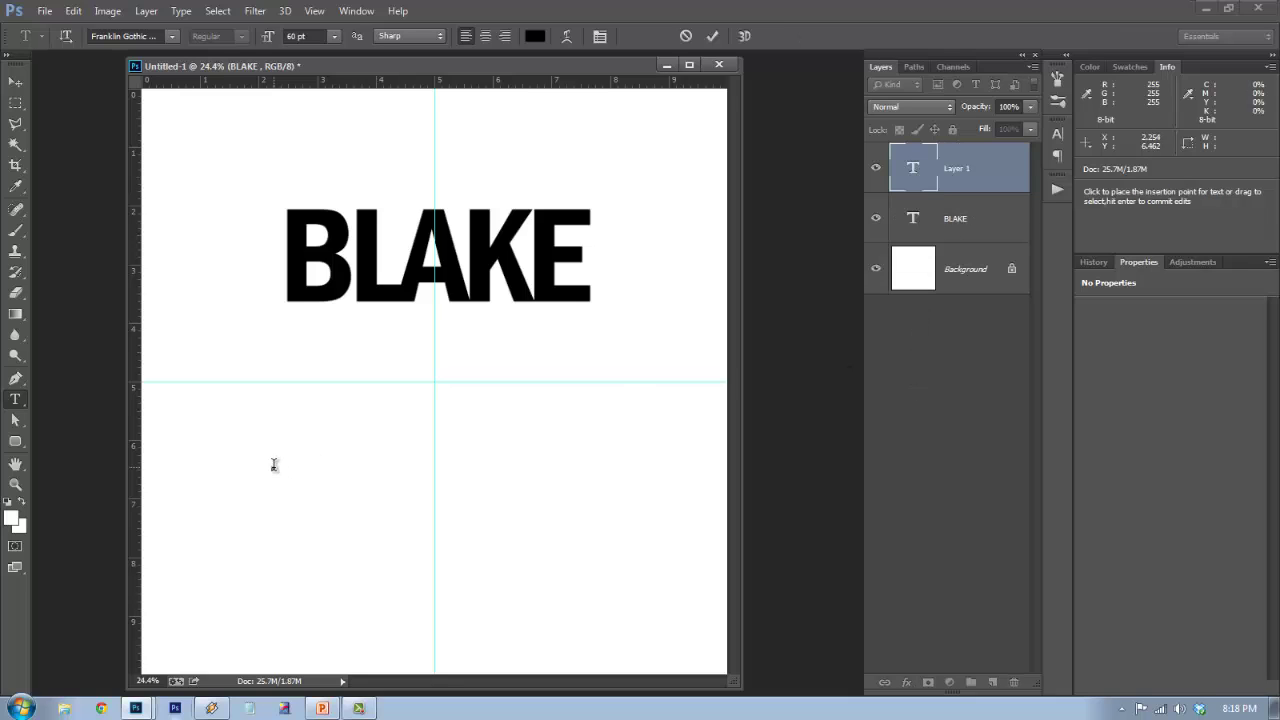
type("RUDIS")
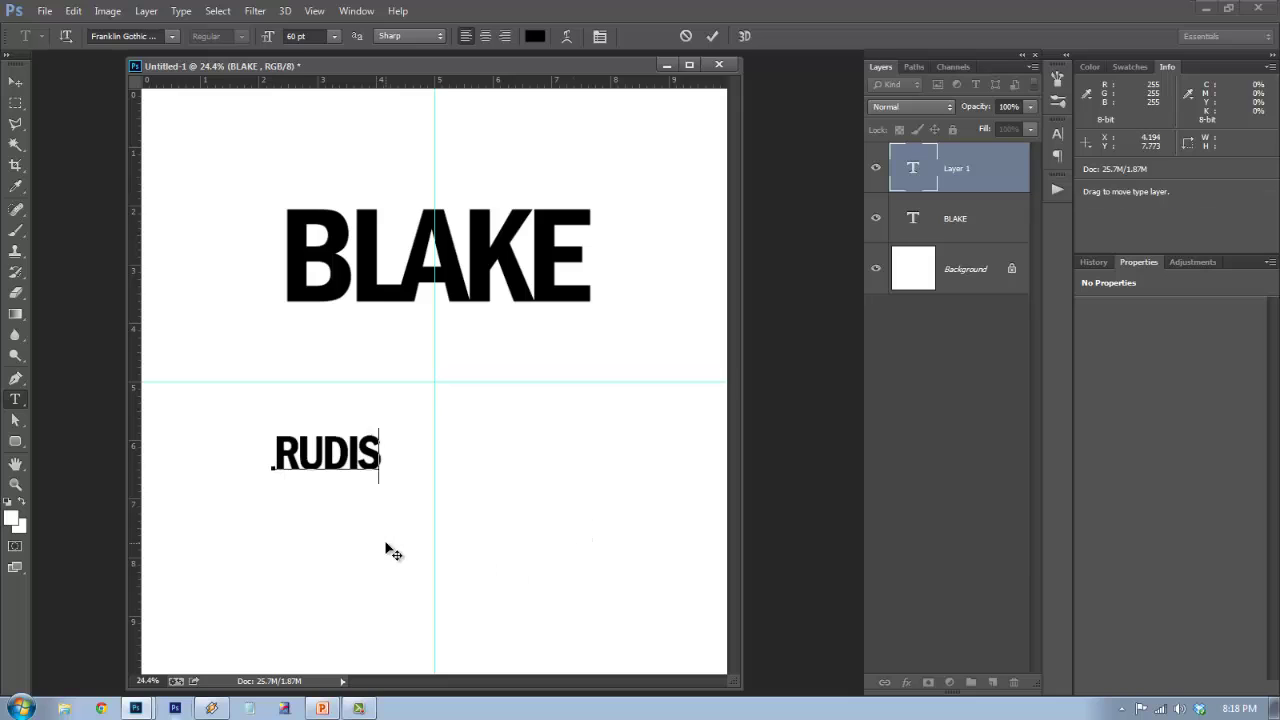
left_click_drag(398, 518, 403, 440)
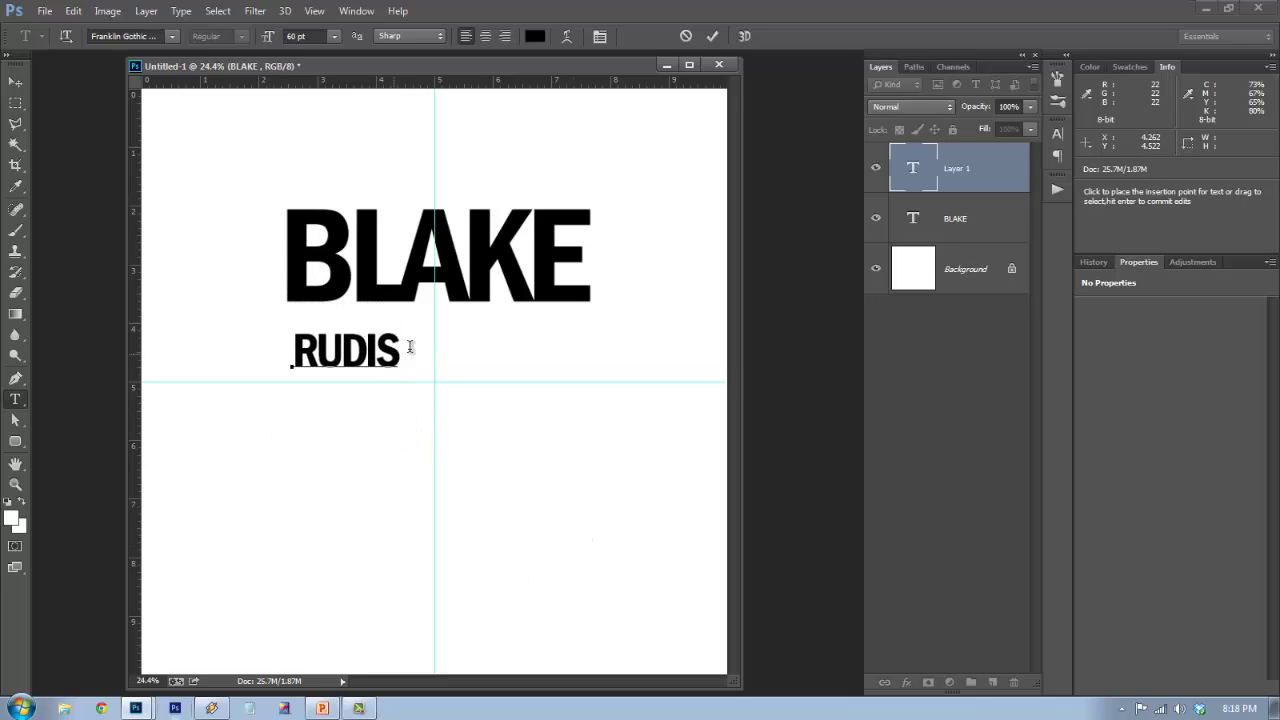
left_click(966, 186)
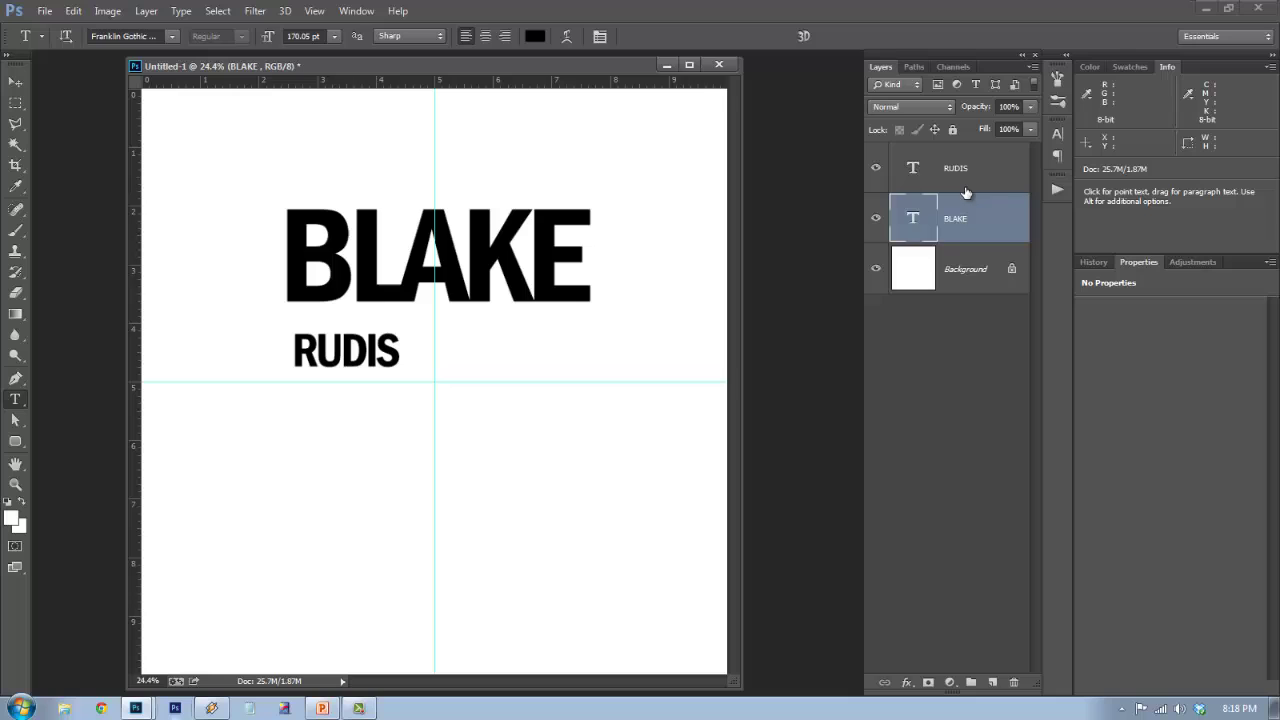
left_click(978, 222)
left_click(979, 184)
key("Delete")
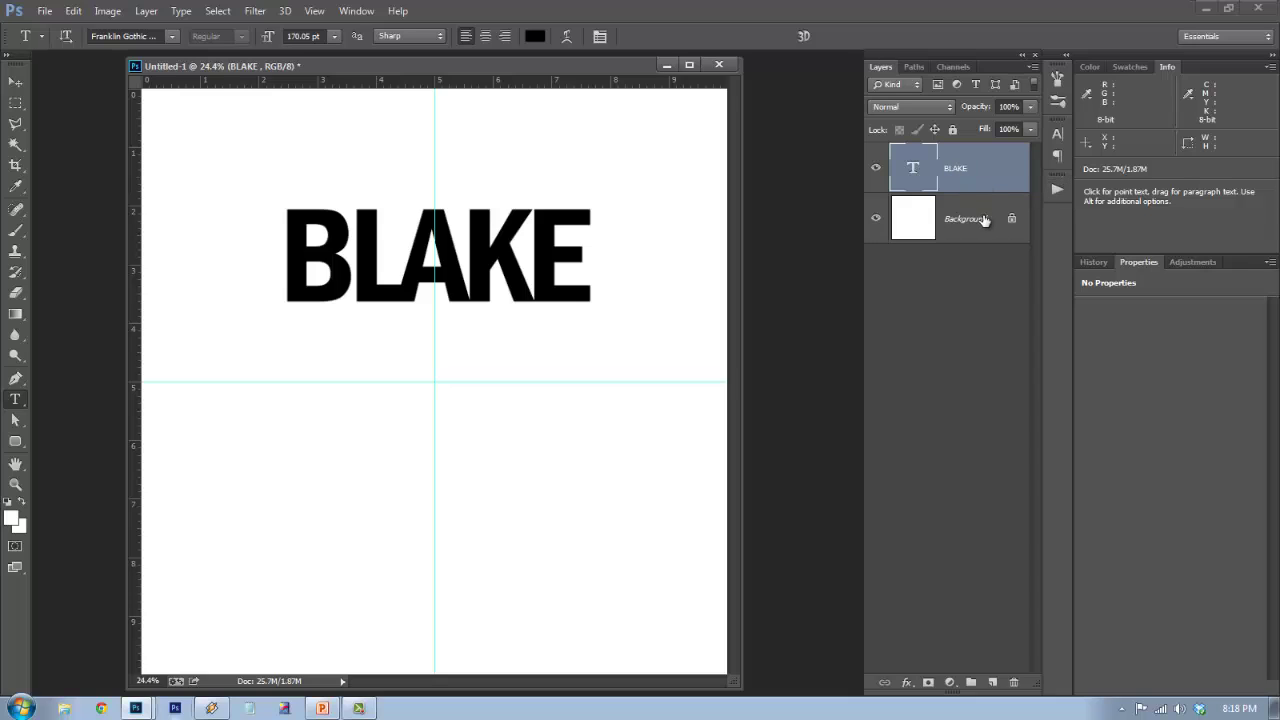
key("ctrl+j")
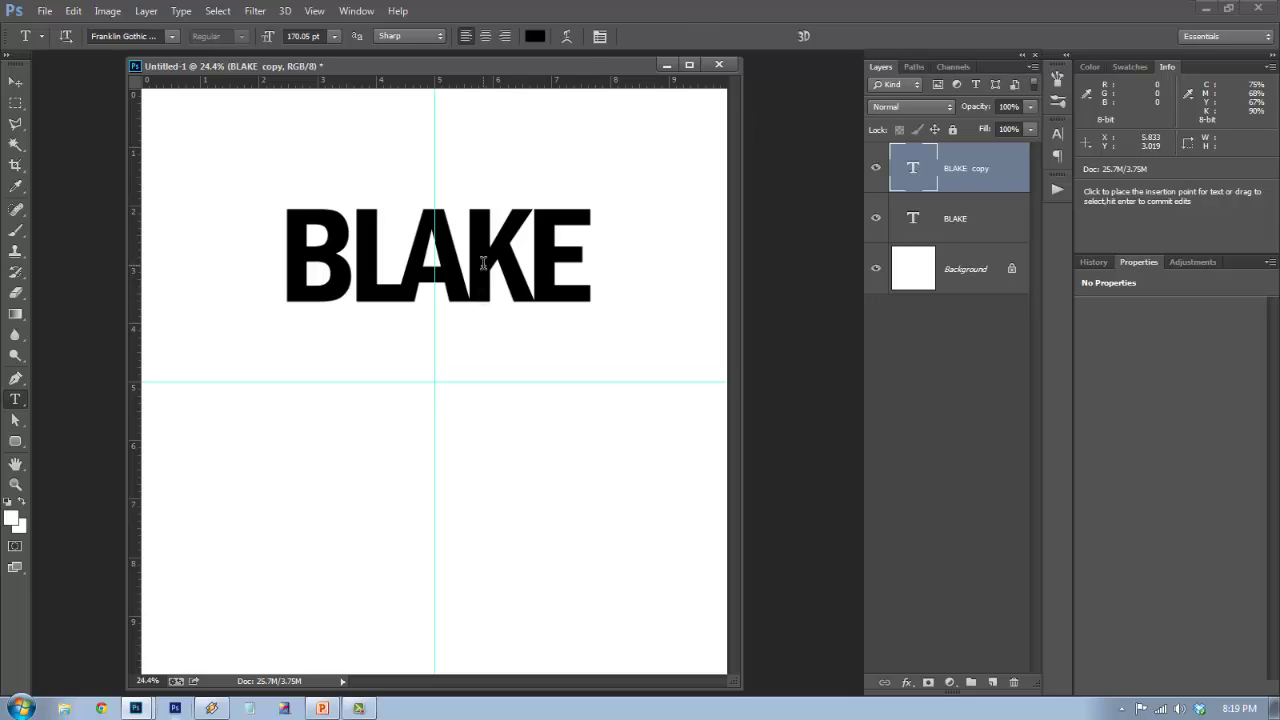
- Move the BLAKE copy below the original and retype it as RUDIS at 170.05 pt
key("v")
left_click_drag(483, 263, 491, 372)
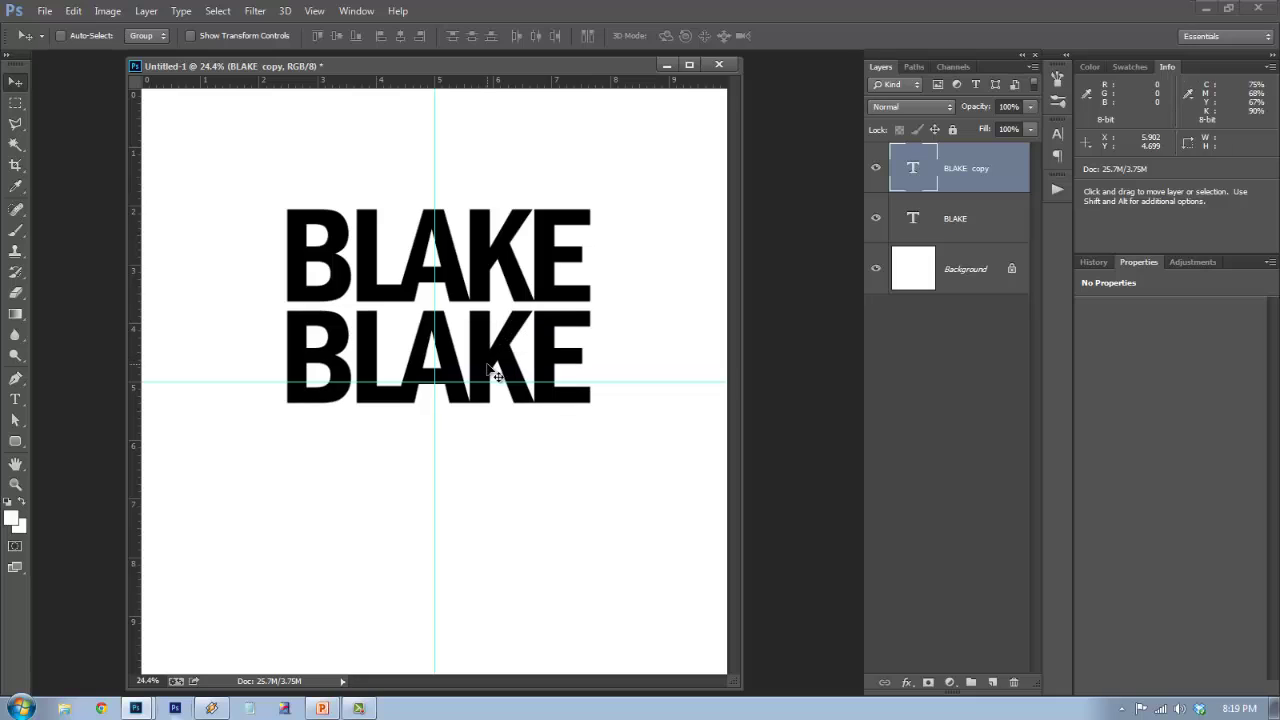
key("t")
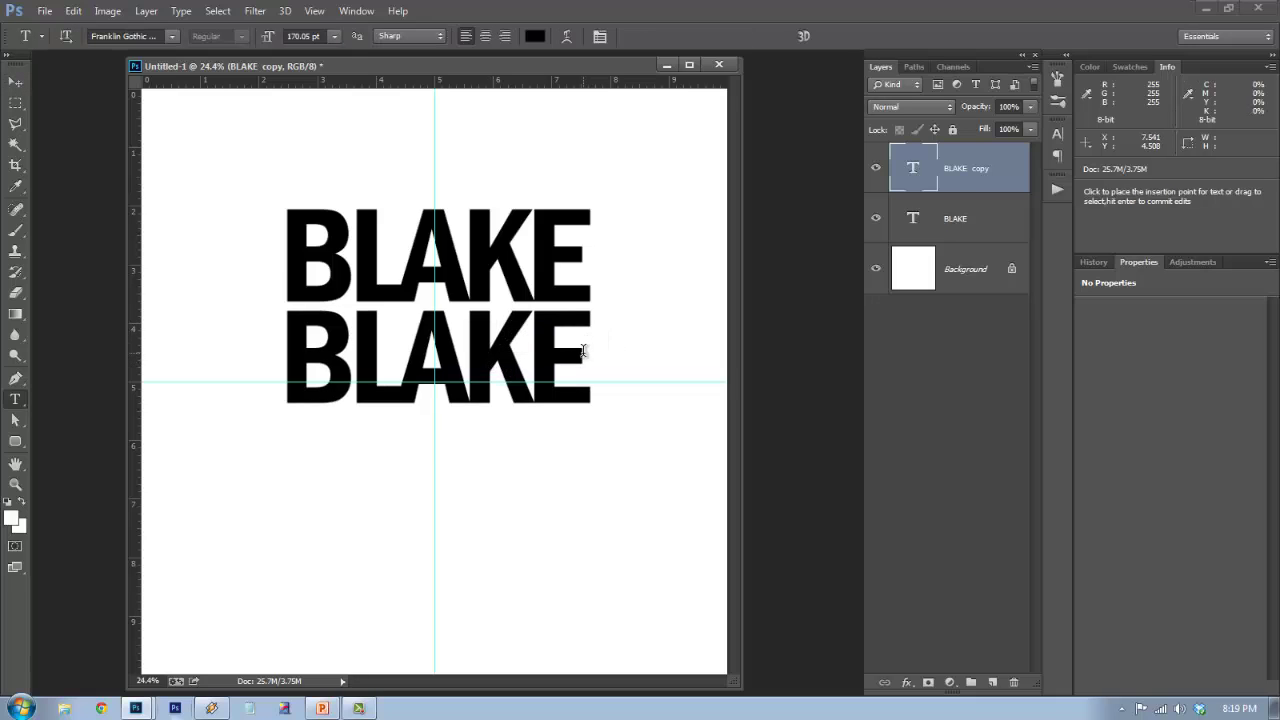
double_click(583, 350)
key("BackSpace")
type("RU")
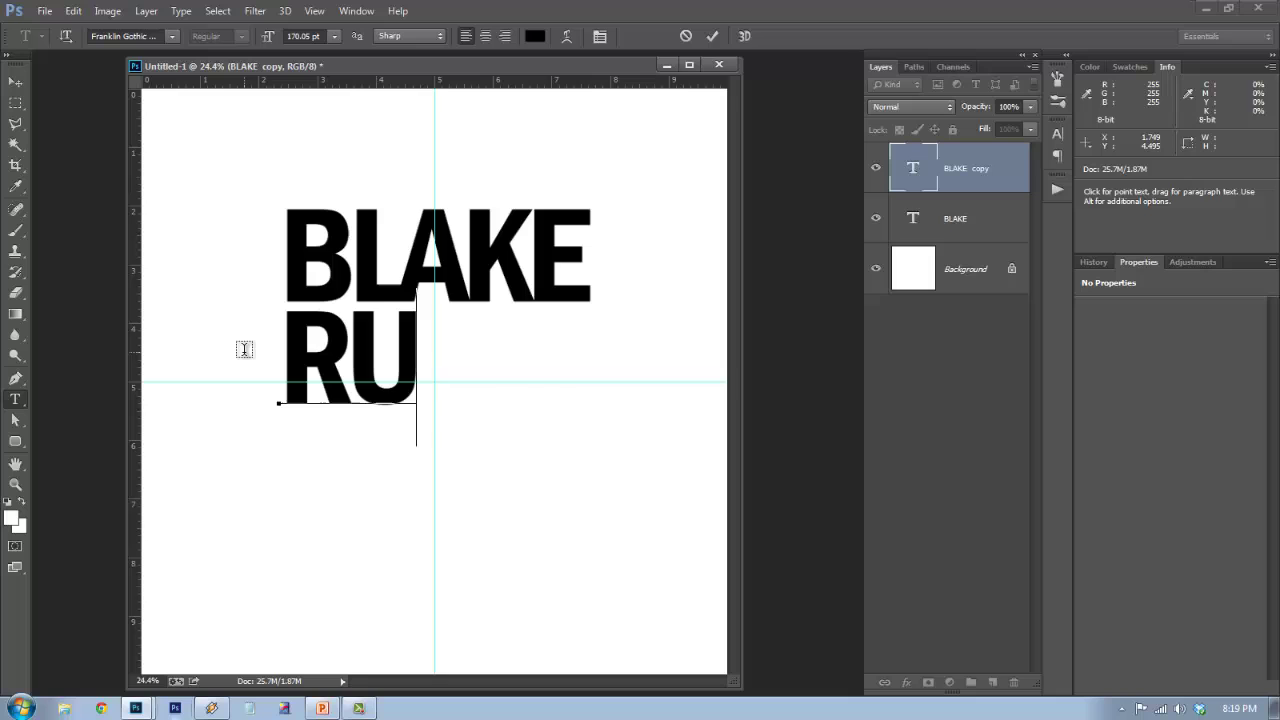
type("DIS")
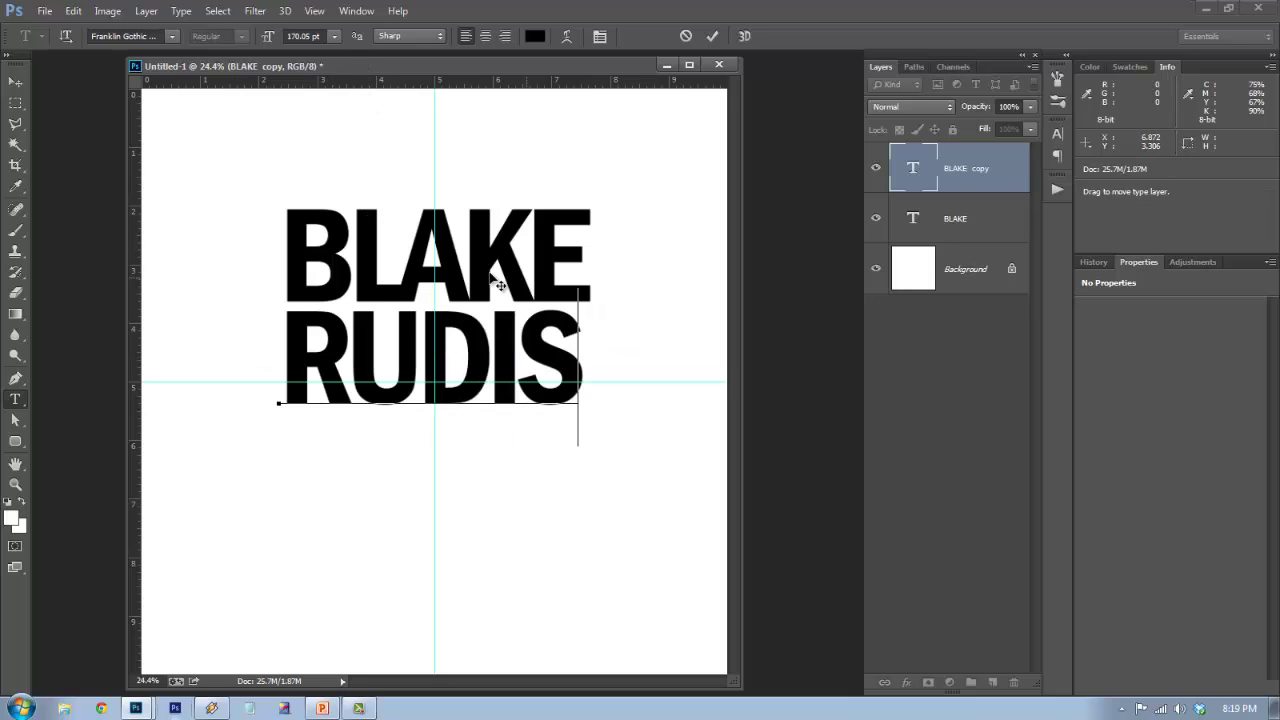
left_click(987, 187)
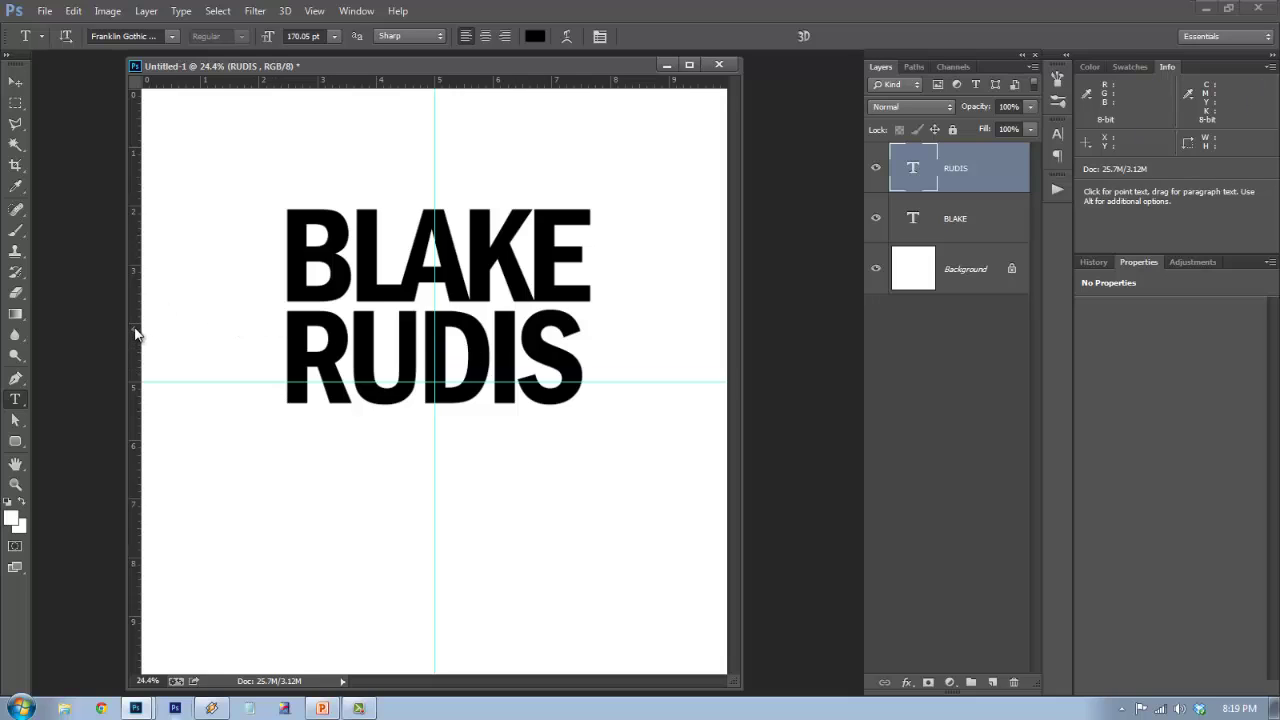
- Add vertical guides at the left and right edges of the BLAKE word
left_click_drag(136, 334, 293, 323)
left_click(958, 219)
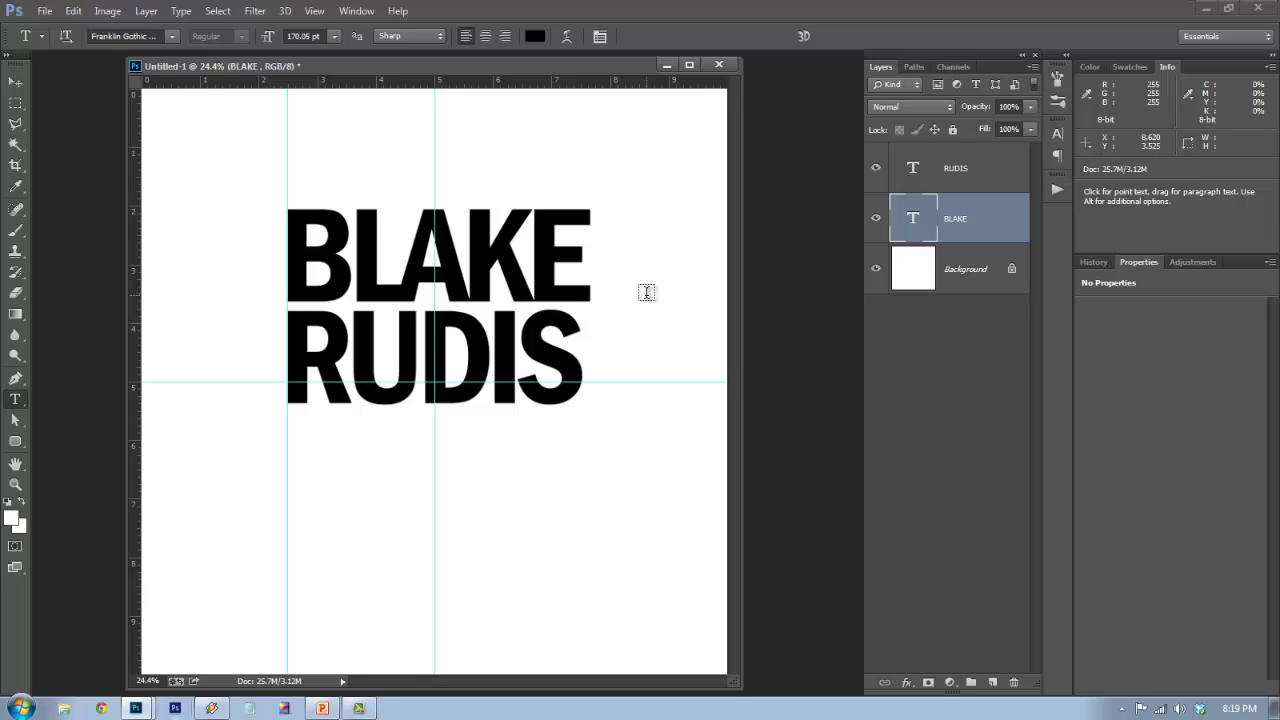
key("ctrl+semicolon")
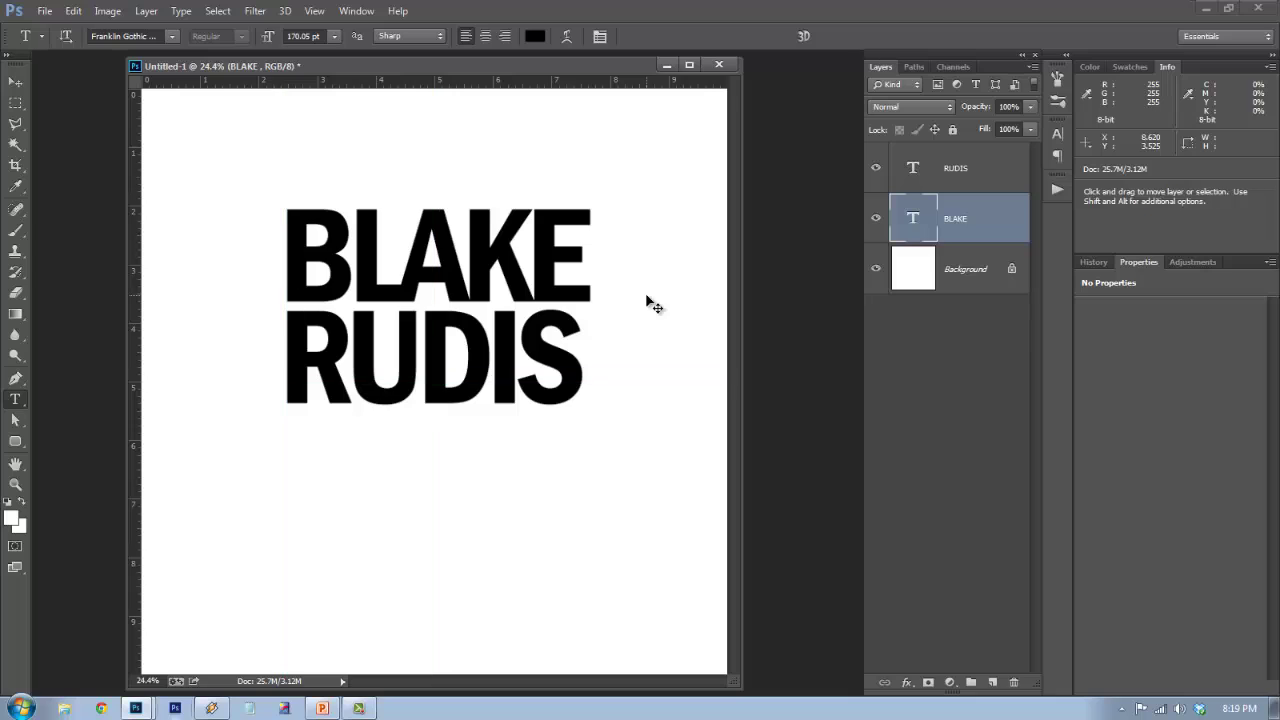
key("ctrl+semicolon")
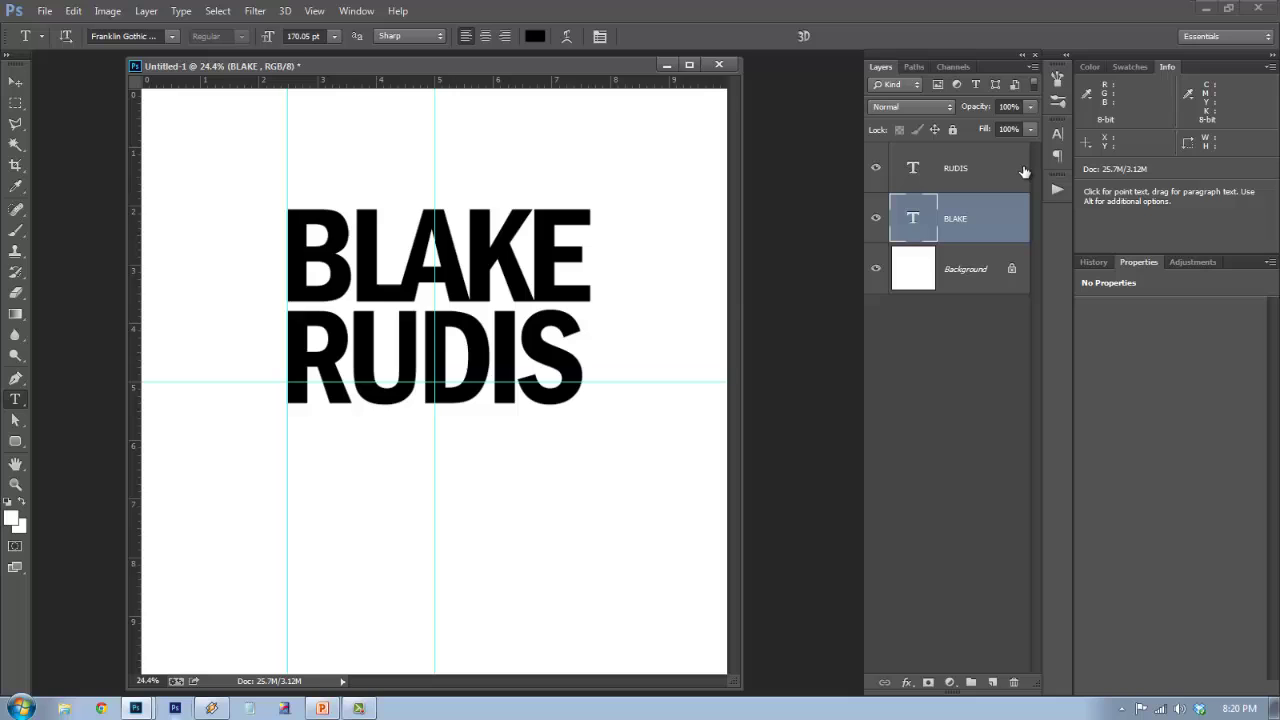
left_click_drag(137, 349, 593, 316)
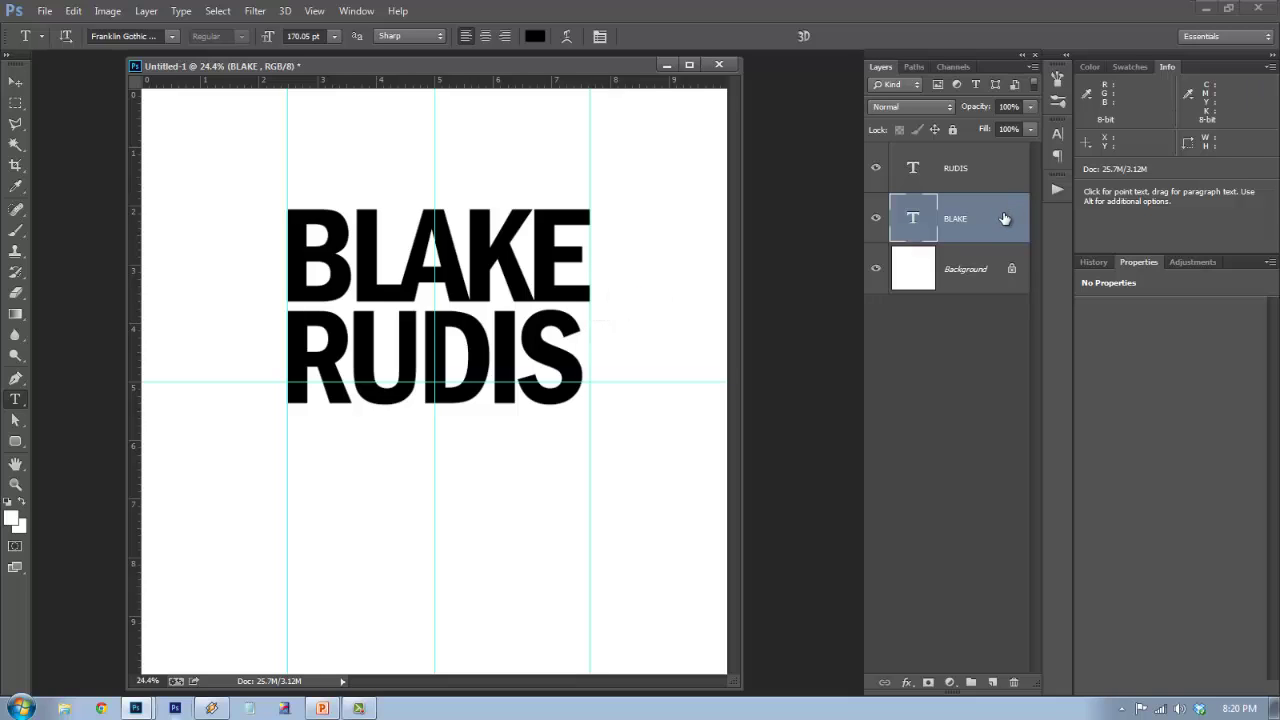
- Fine-tune the right-edge guide near 7.66 inches and select the RUDIS layer
left_click(986, 180)
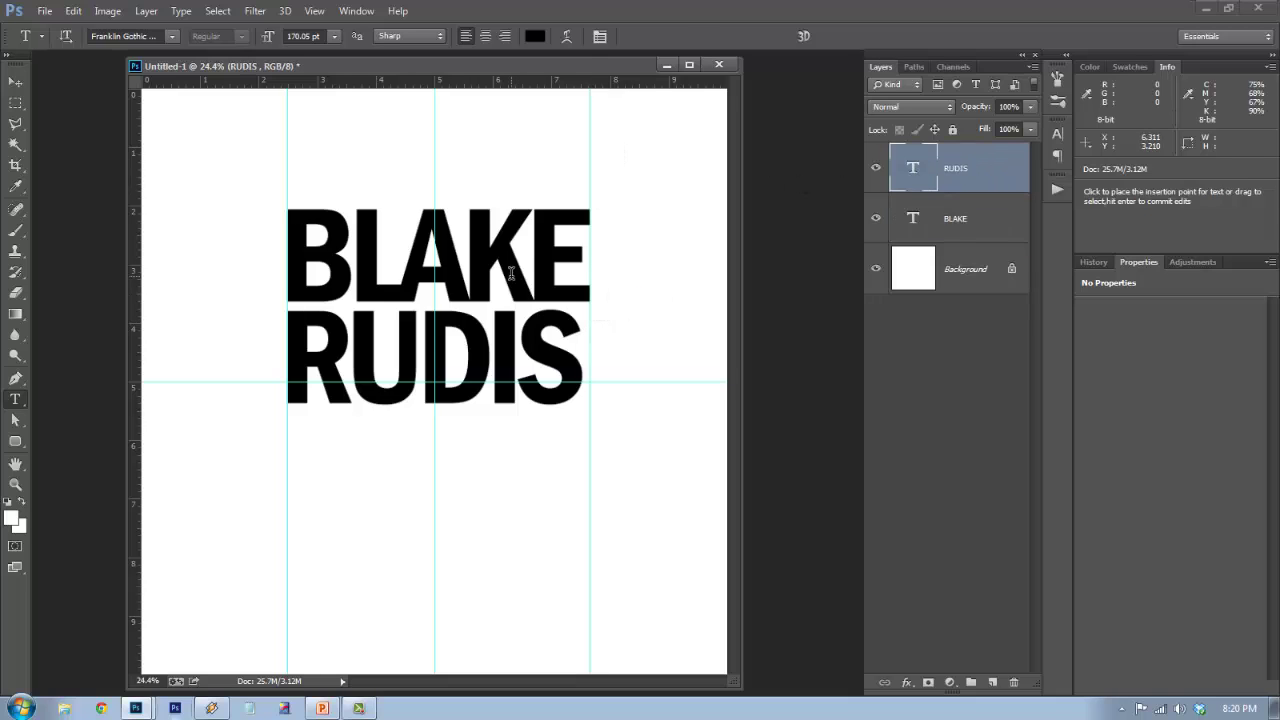
key("v")
mouse_move(590, 173)
left_mouse_down()
mouse_move(577, 177)
mouse_move(601, 178)
mouse_move(586, 177)
mouse_move(603, 149)
mouse_move(592, 151)
left_mouse_up()
left_click(996, 218)
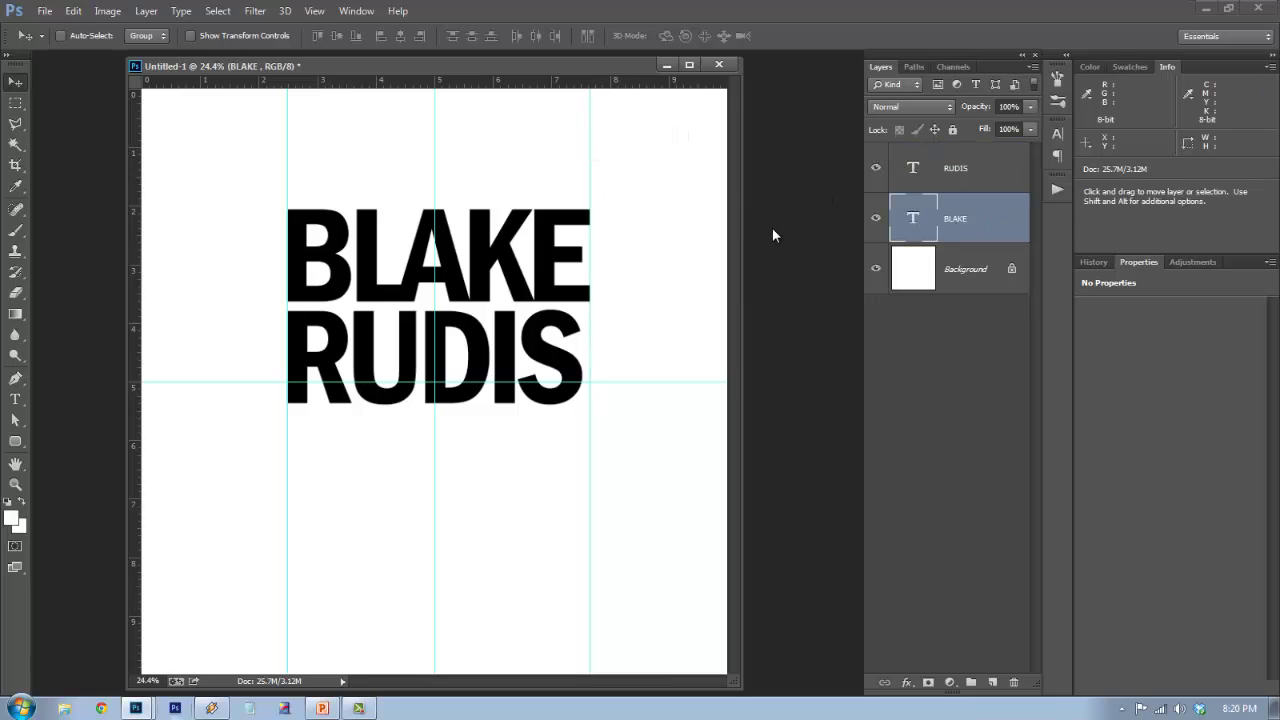
left_click(961, 183)
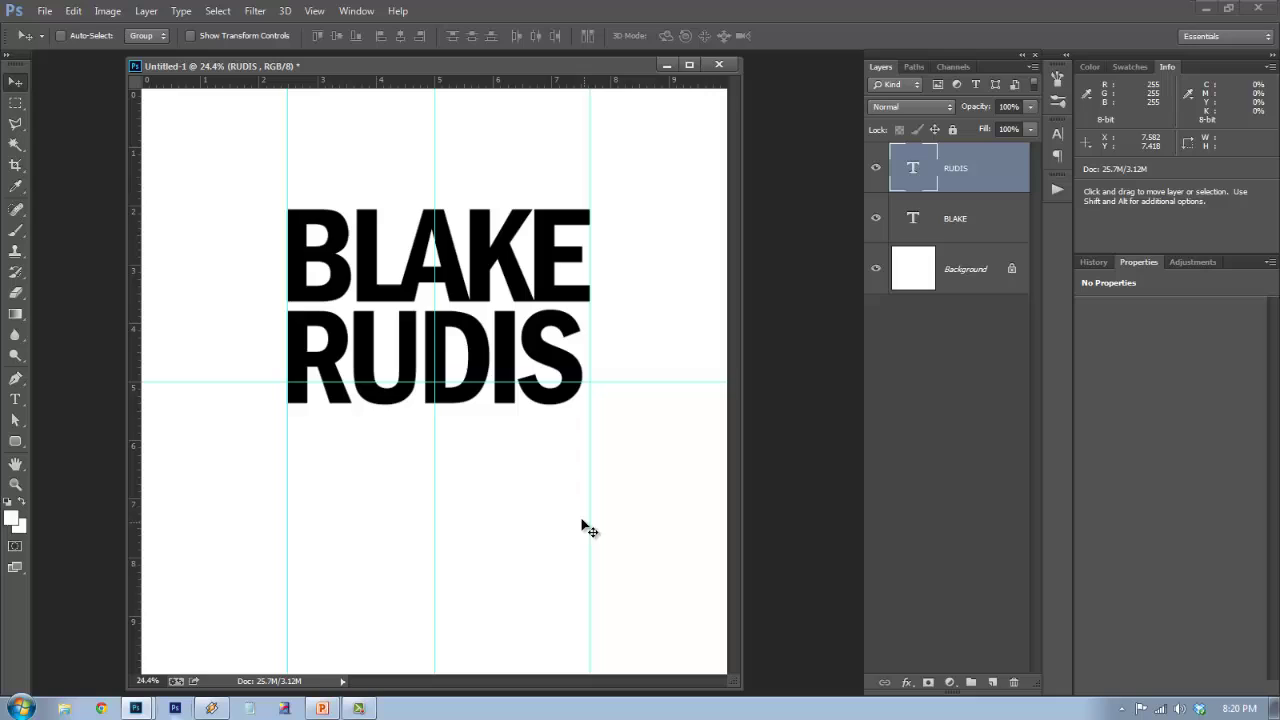
- Stretch RUDIS to about 102.65% width so it spans guide to guide like BLAKE
key("ctrl+t")
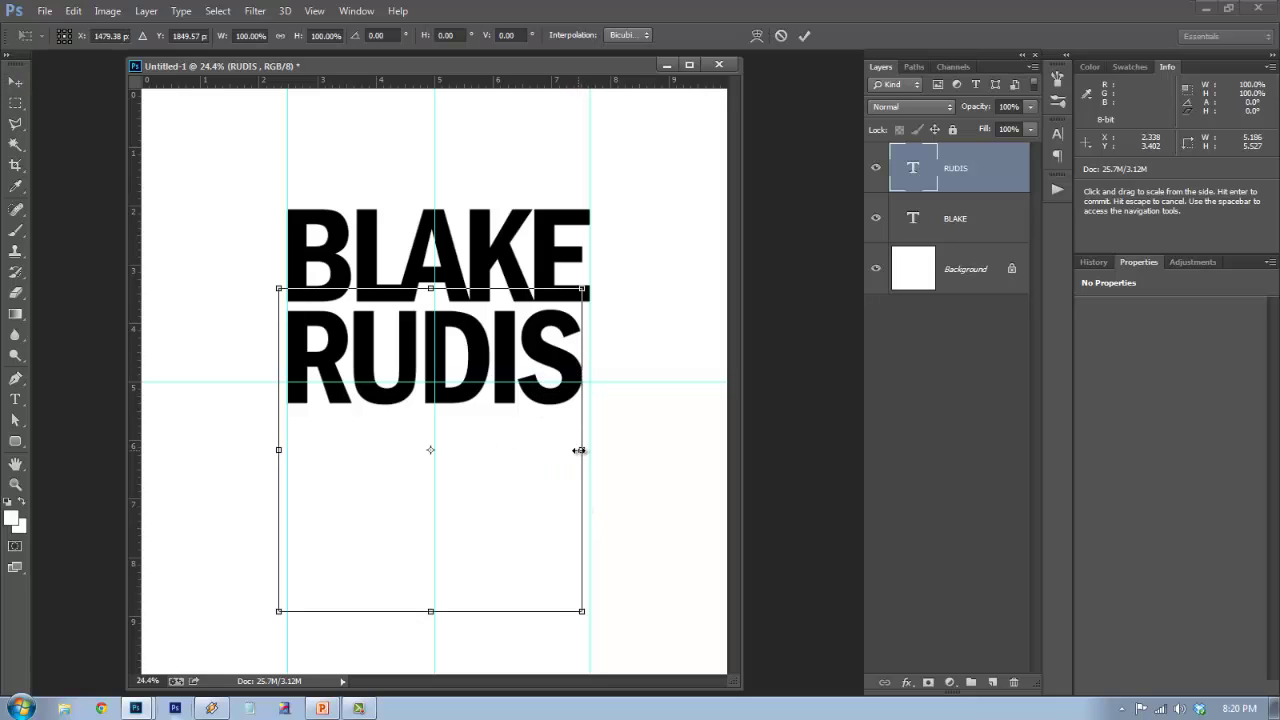
left_click_drag(579, 450, 587, 450)
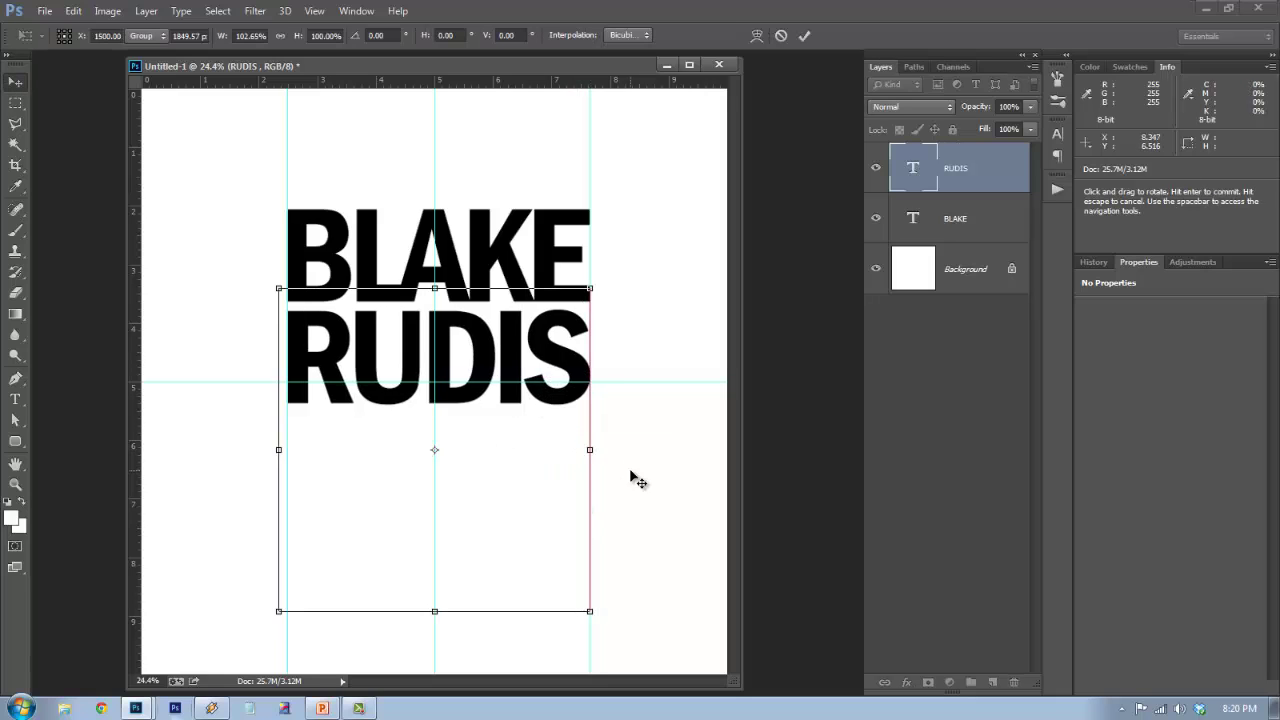
key("Return")
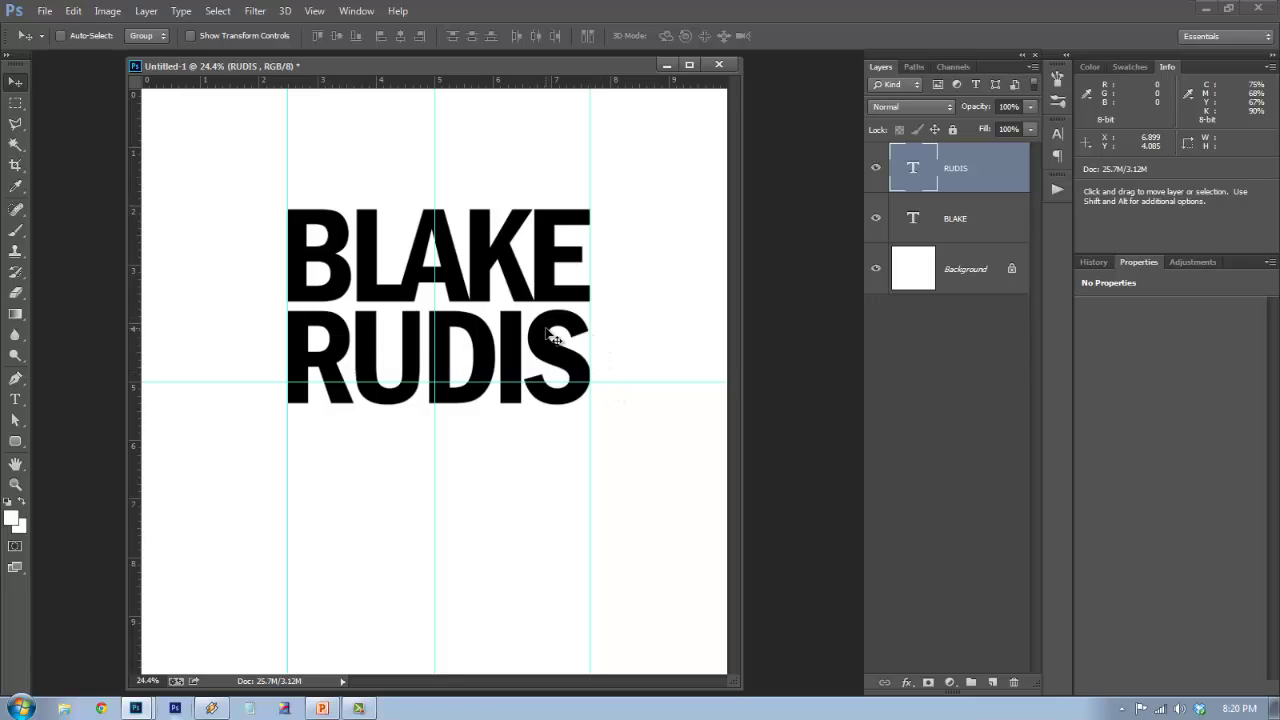
left_click(965, 214)
- Duplicate BLAKE below RUDIS and retype the copy as PHOTO
left_click(977, 177)
left_click(957, 226)
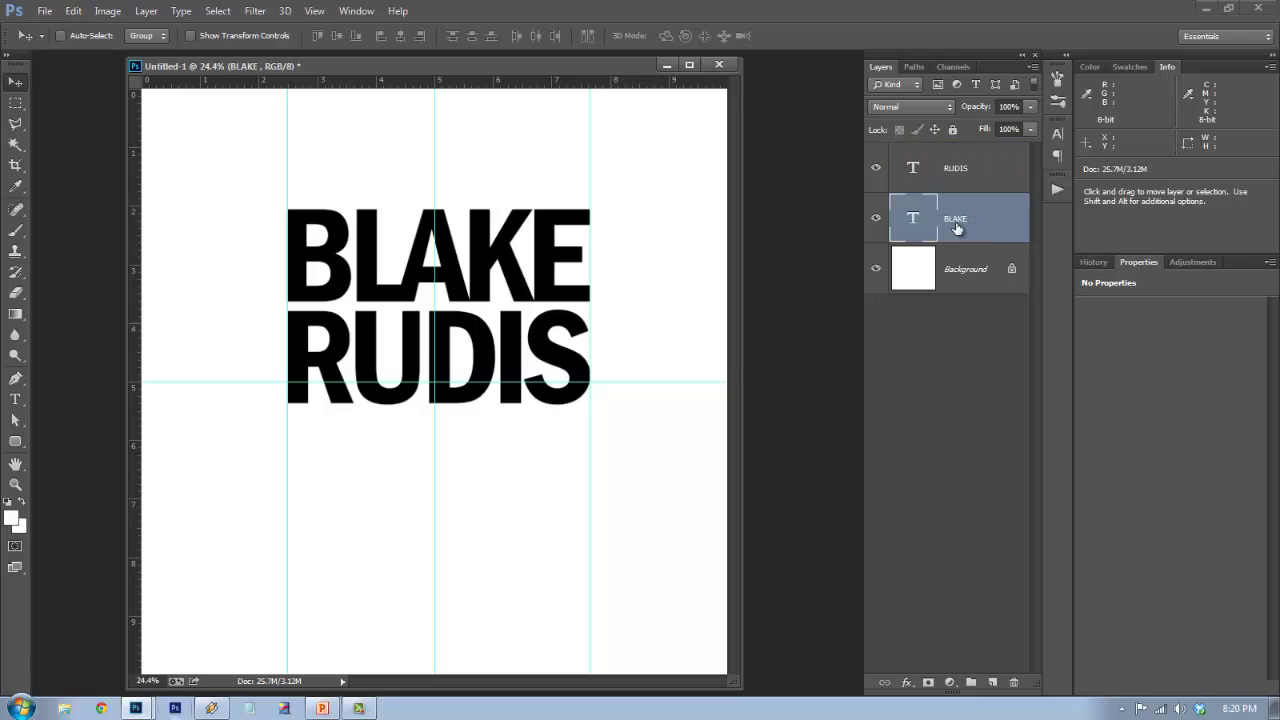
key("ctrl+j")
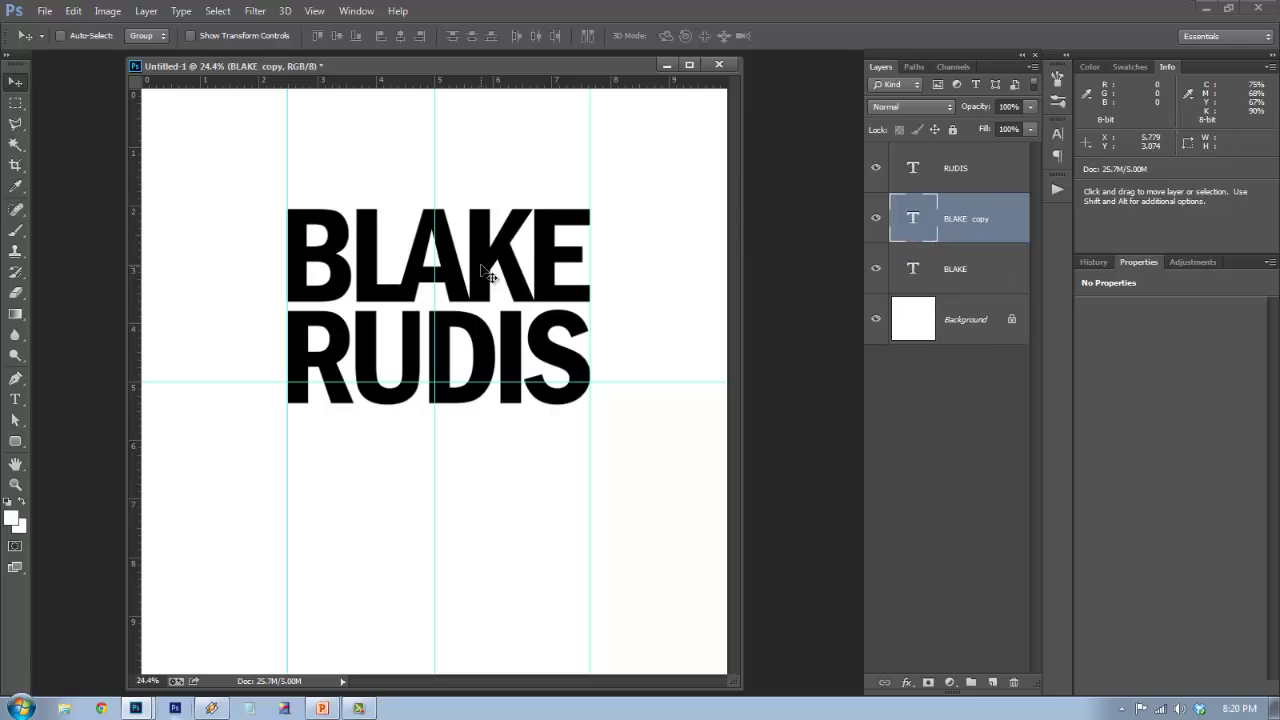
left_click_drag(482, 274, 481, 473)
key("t")
left_click(581, 457)
key("ctrl+a")
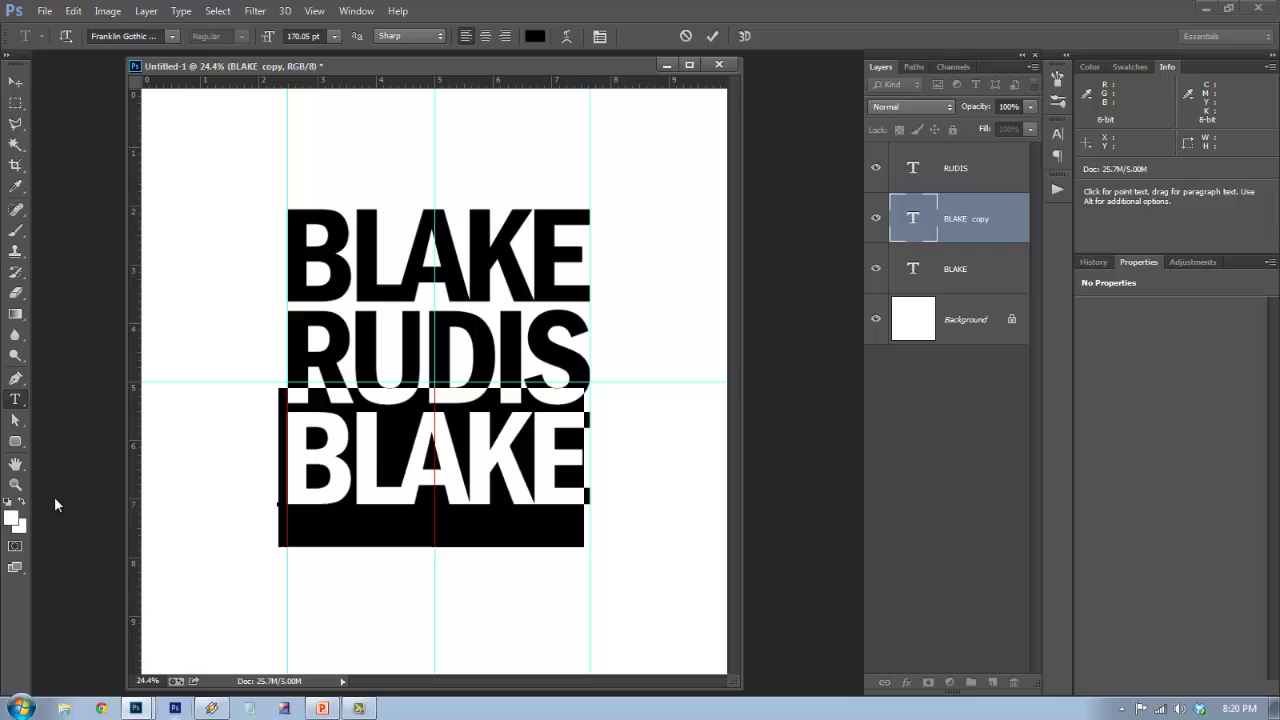
type("PHOTO")
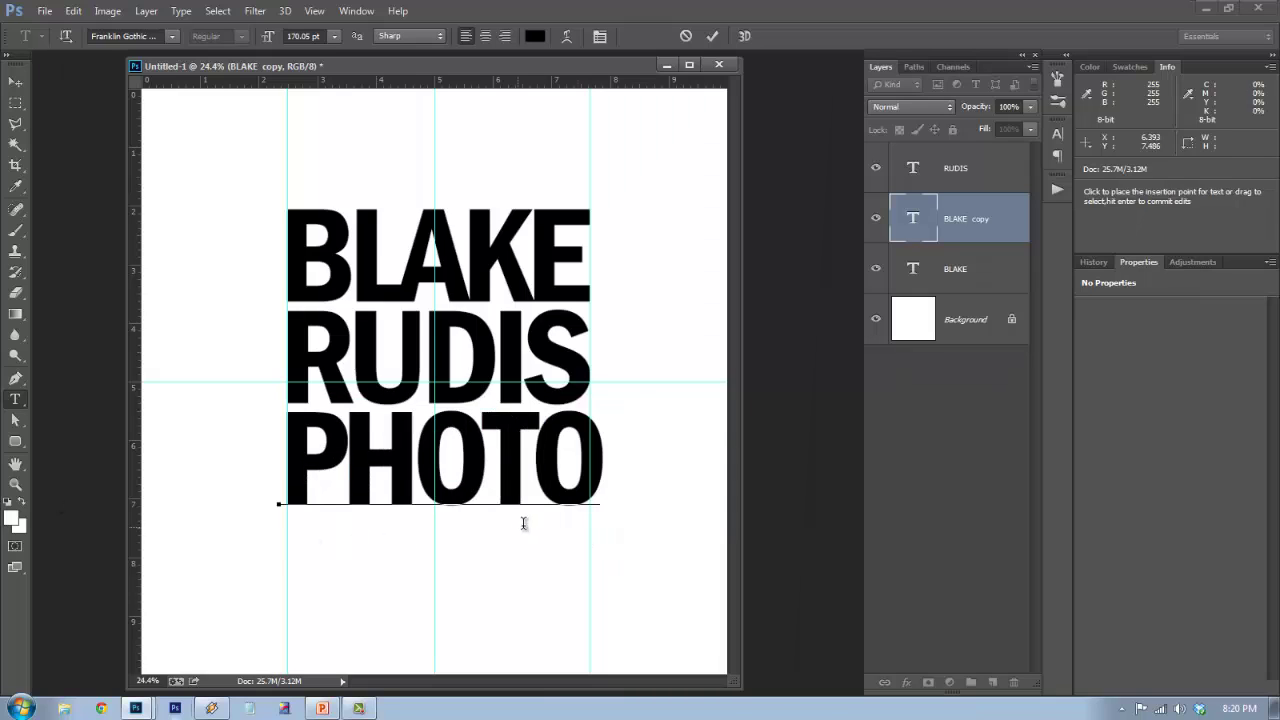
left_click(990, 218)
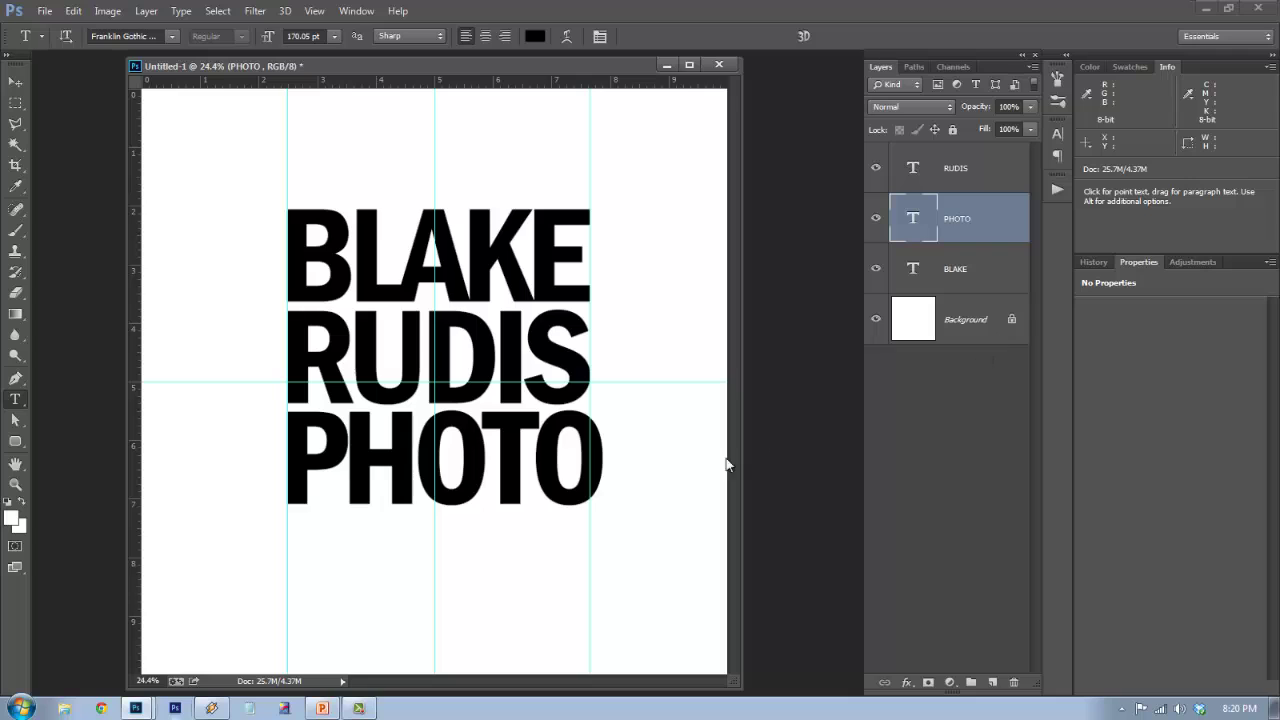
- Narrow PHOTO horizontally so it matches the RUDIS width between the guides
key("ctrl+t")
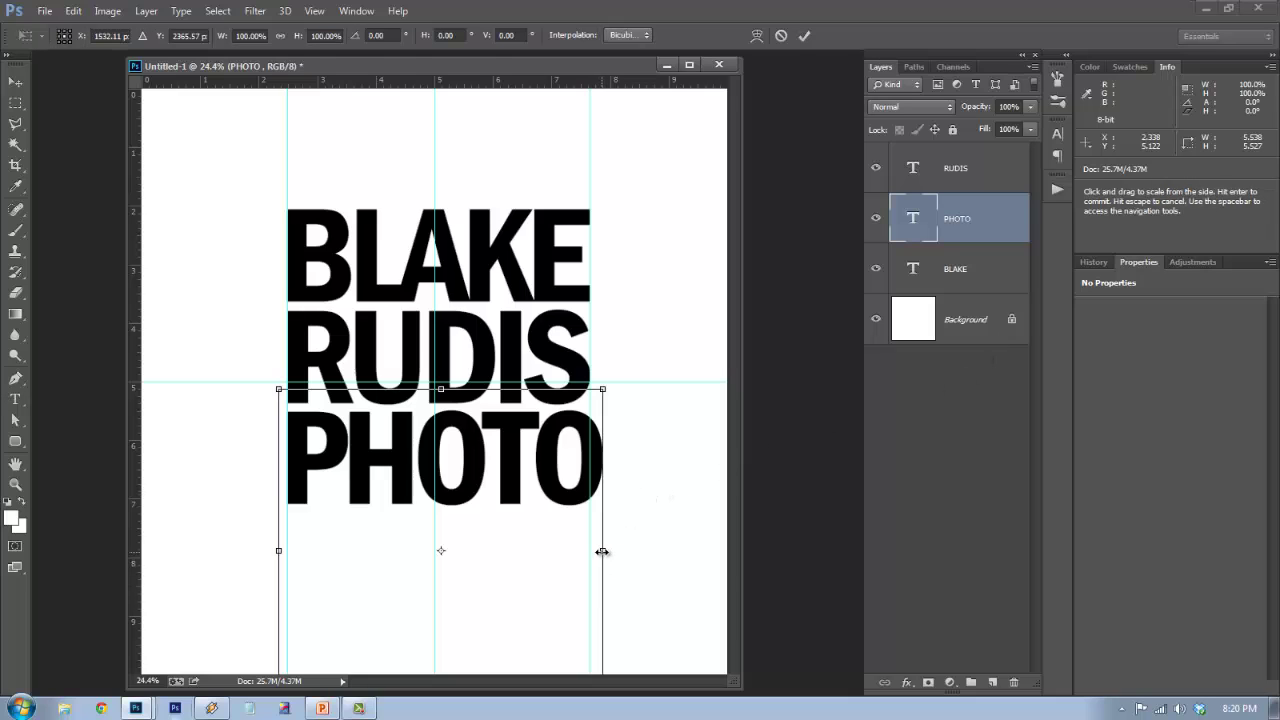
left_click_drag(602, 551, 594, 551)
key("Return")
key("t")
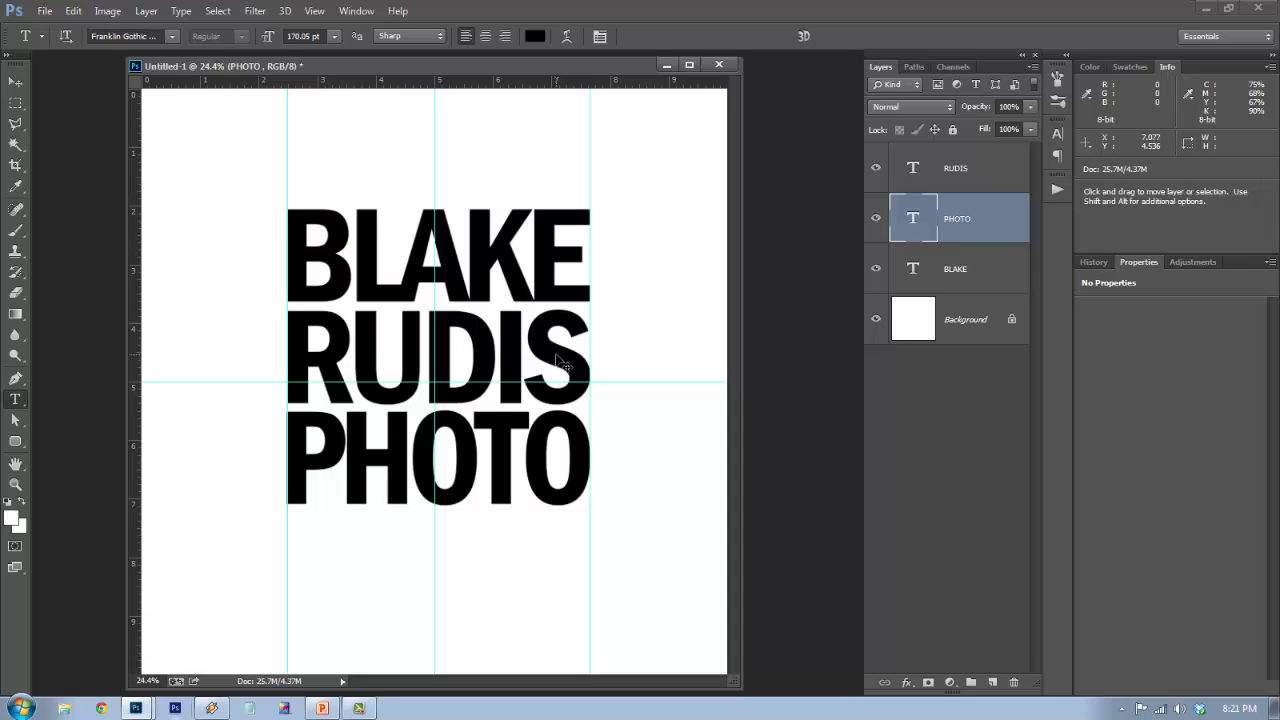
- Toggle the guides with Ctrl+; and leave them hidden over the stacked words
key("ctrl+semicolon")
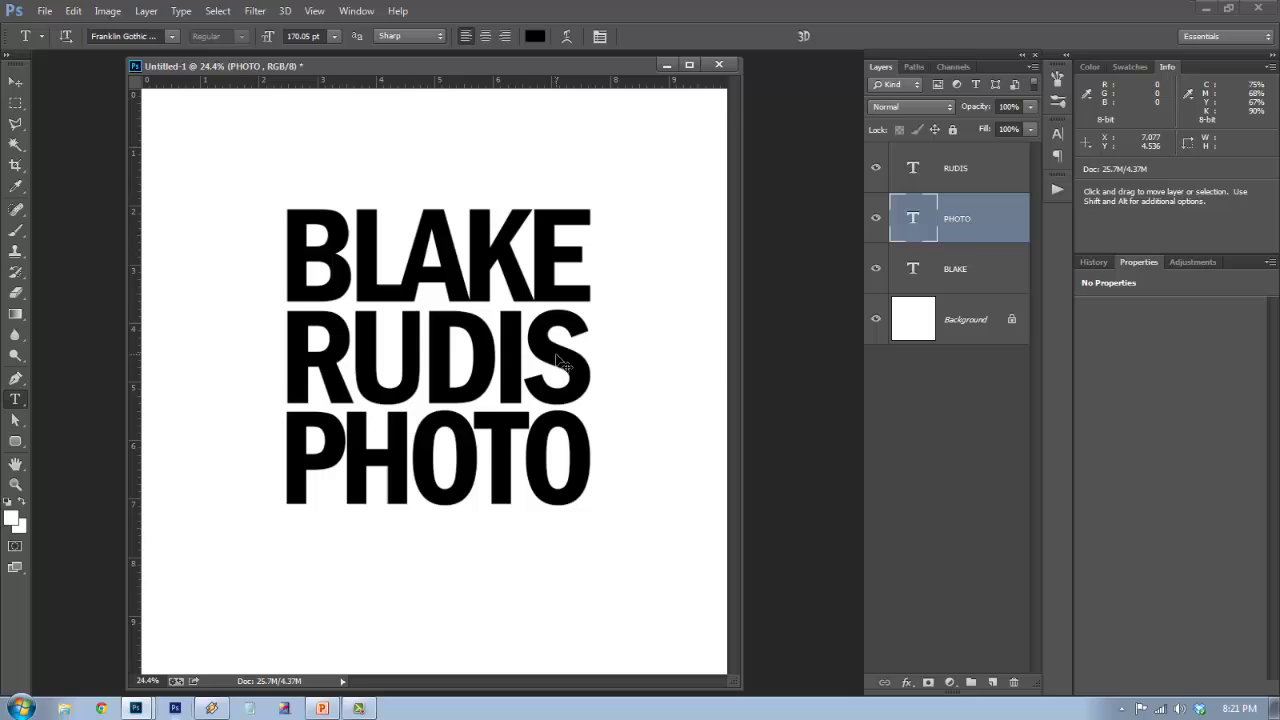
key("ctrl+semicolon")
key("ctrl+semicolon")
key("ctrl+semicolon")
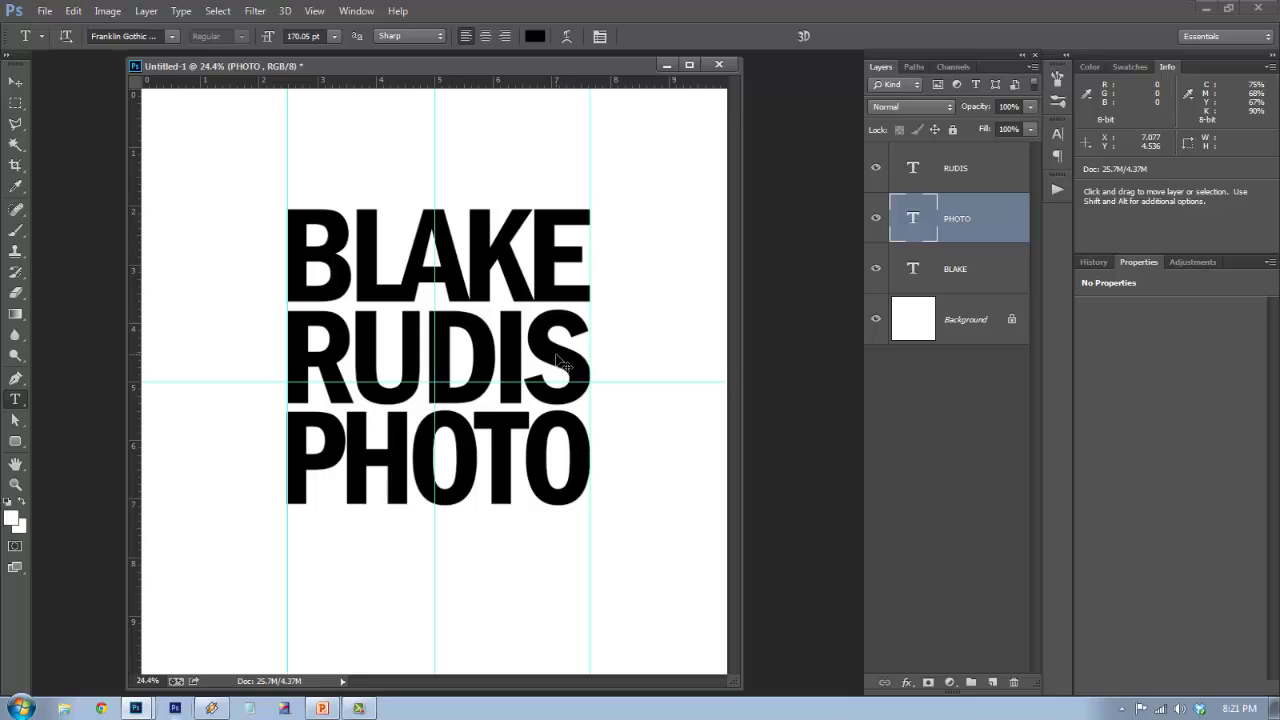
key("ctrl+semicolon")
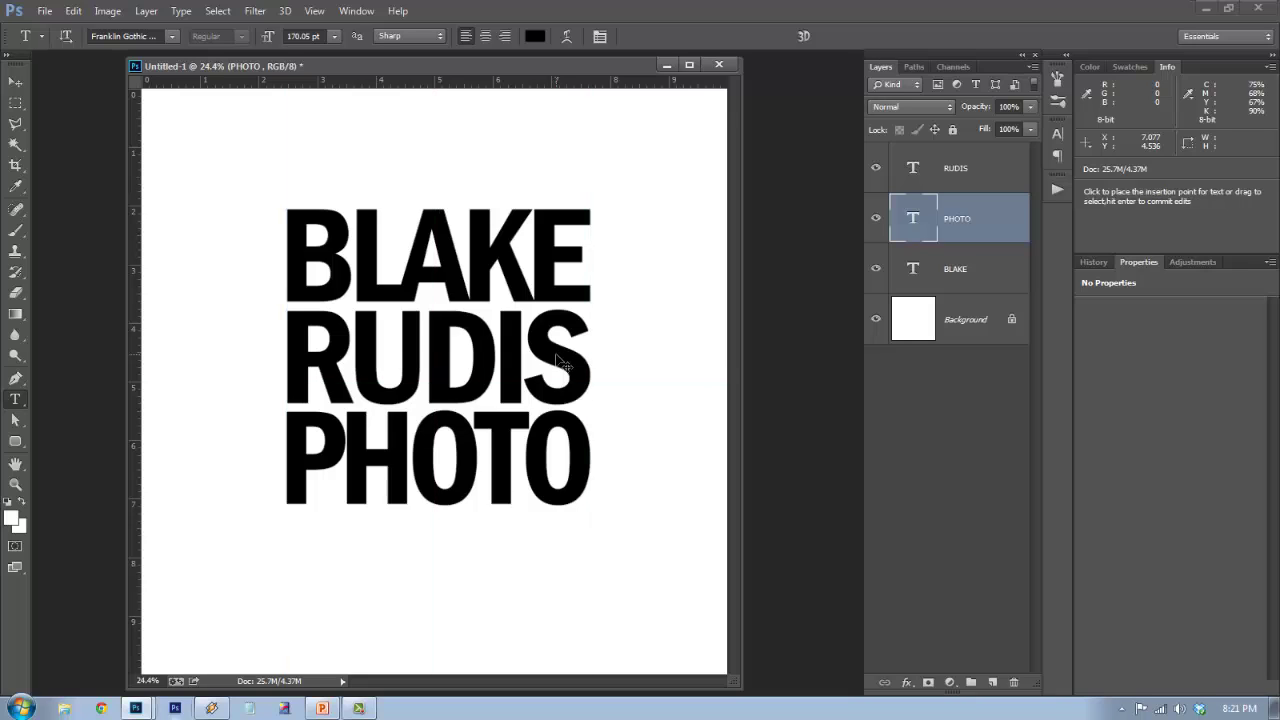
key("ctrl+semicolon")
key("ctrl+semicolon")
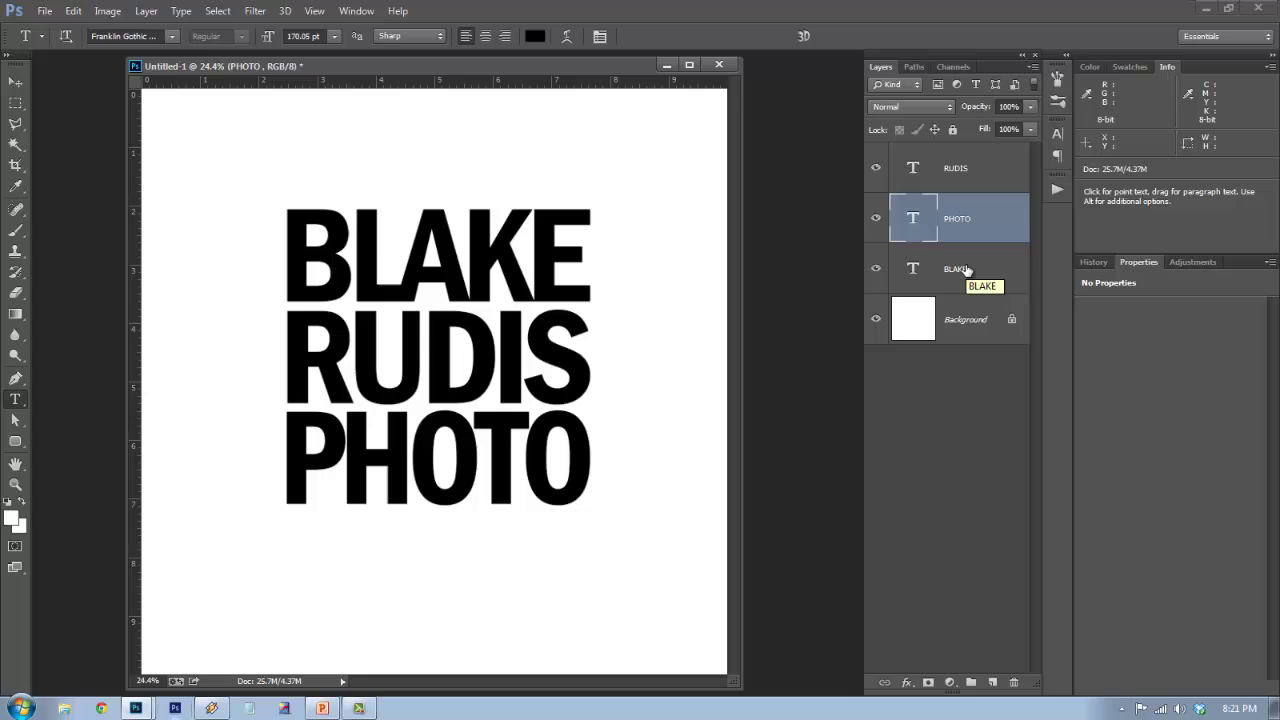
- Give RUDIS Bevel & Emboss (size 13, depth 266%) and Drop Shadow (distance 0, spread 45, size 24)
double_click(1008, 172)
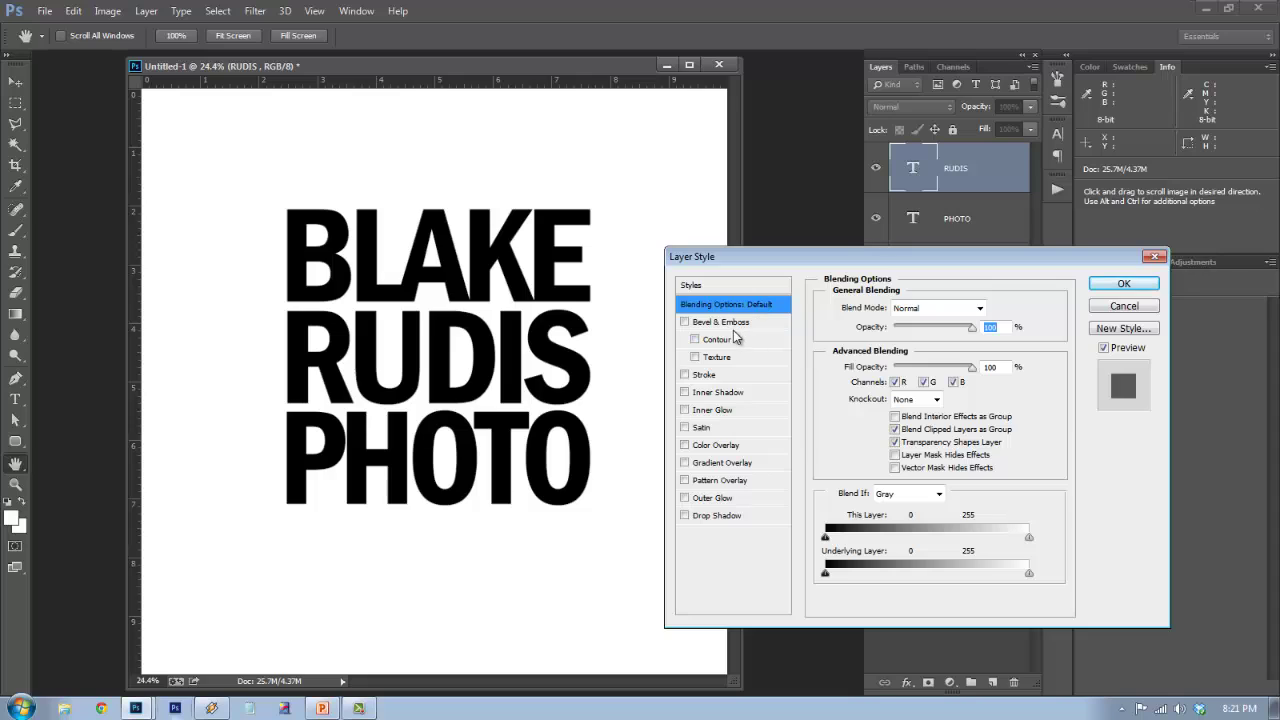
left_click(733, 323)
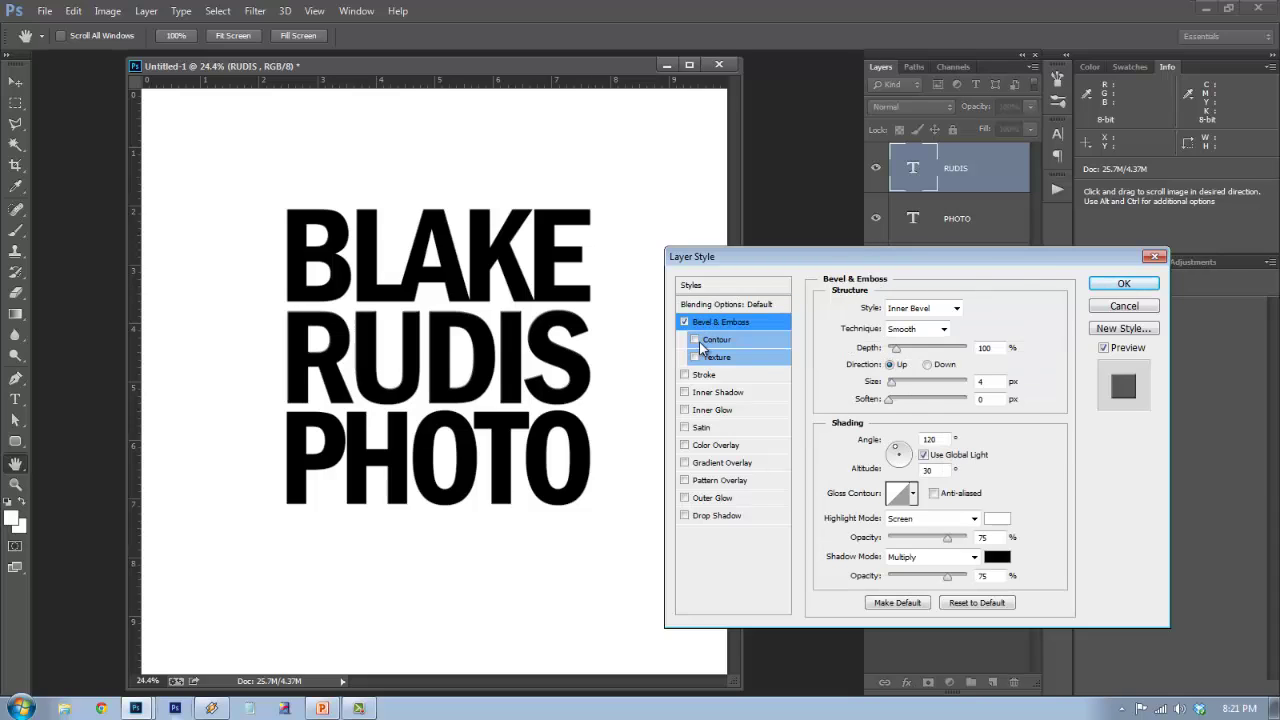
left_click_drag(895, 388, 896, 403)
left_click_drag(896, 348, 911, 356)
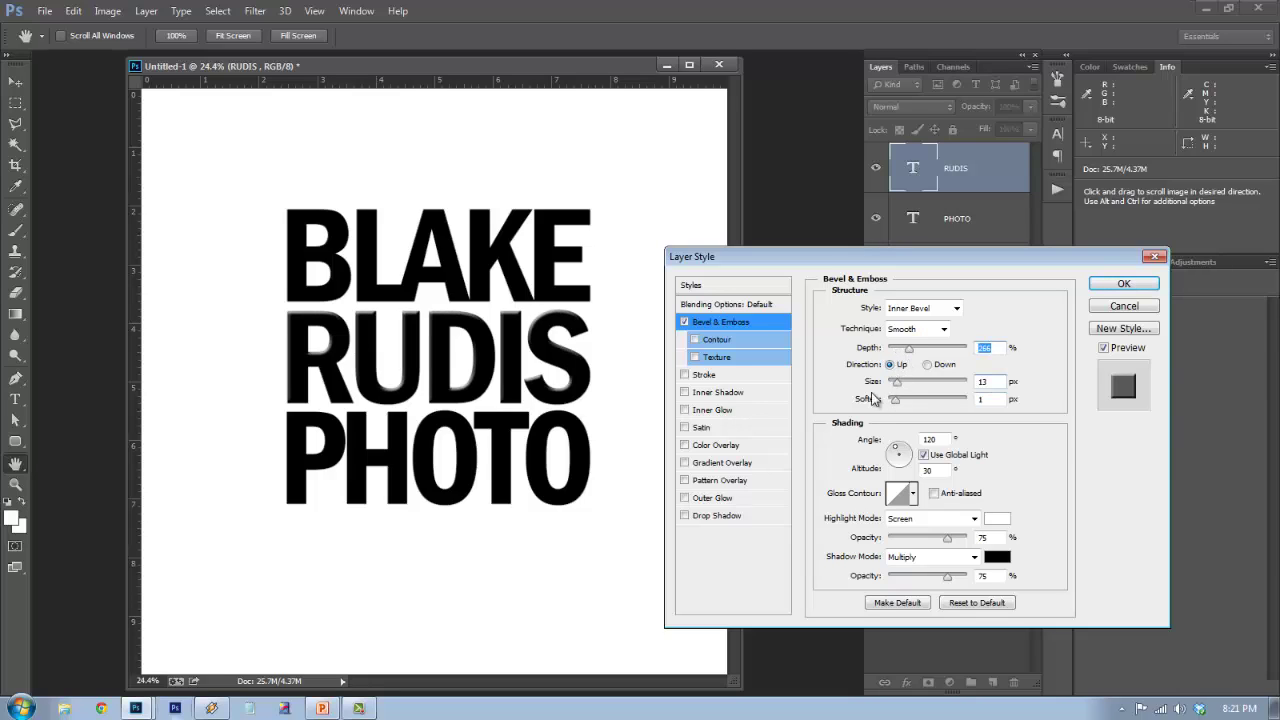
left_click(712, 516)
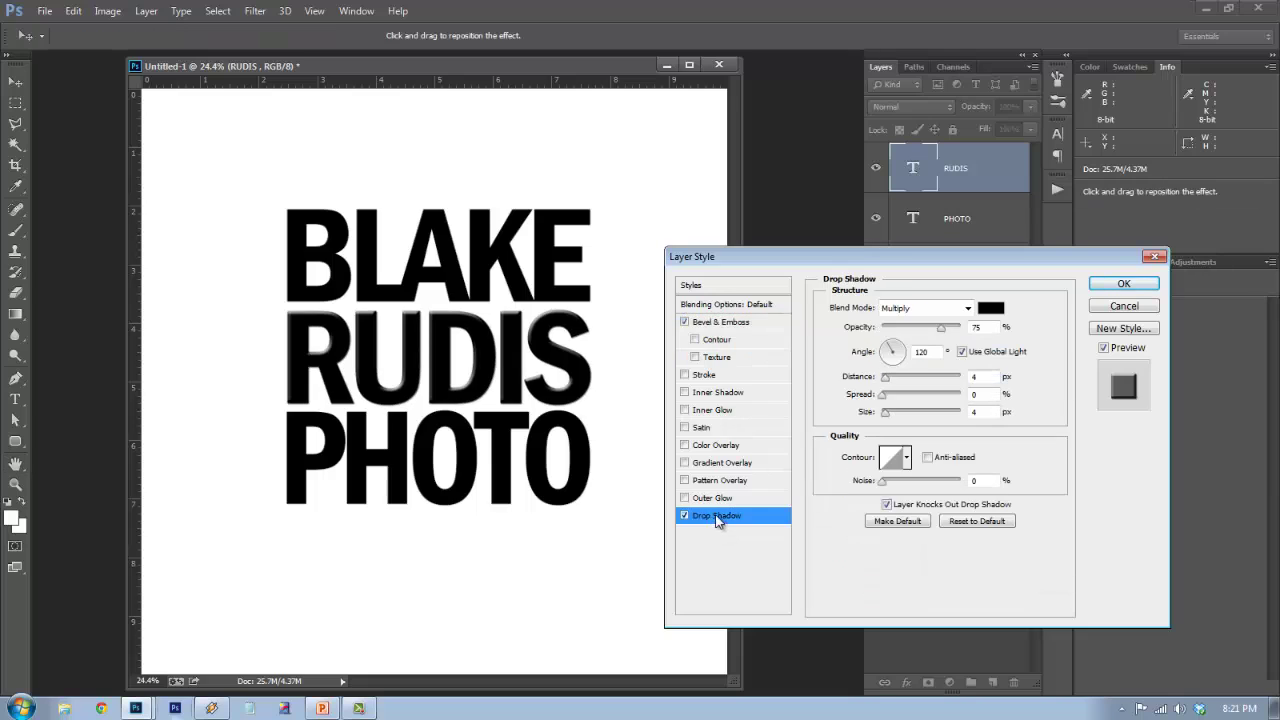
left_click_drag(889, 378, 893, 412)
left_click_drag(941, 330, 908, 340)
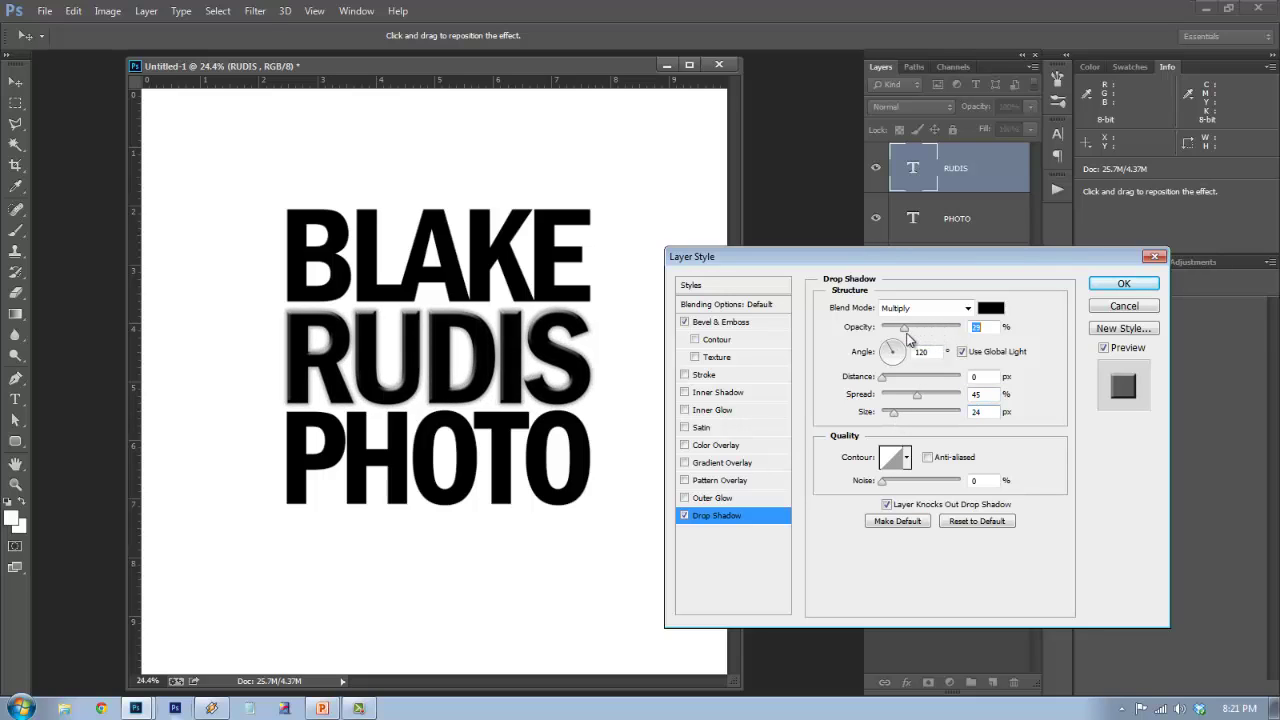
left_click(1123, 283)
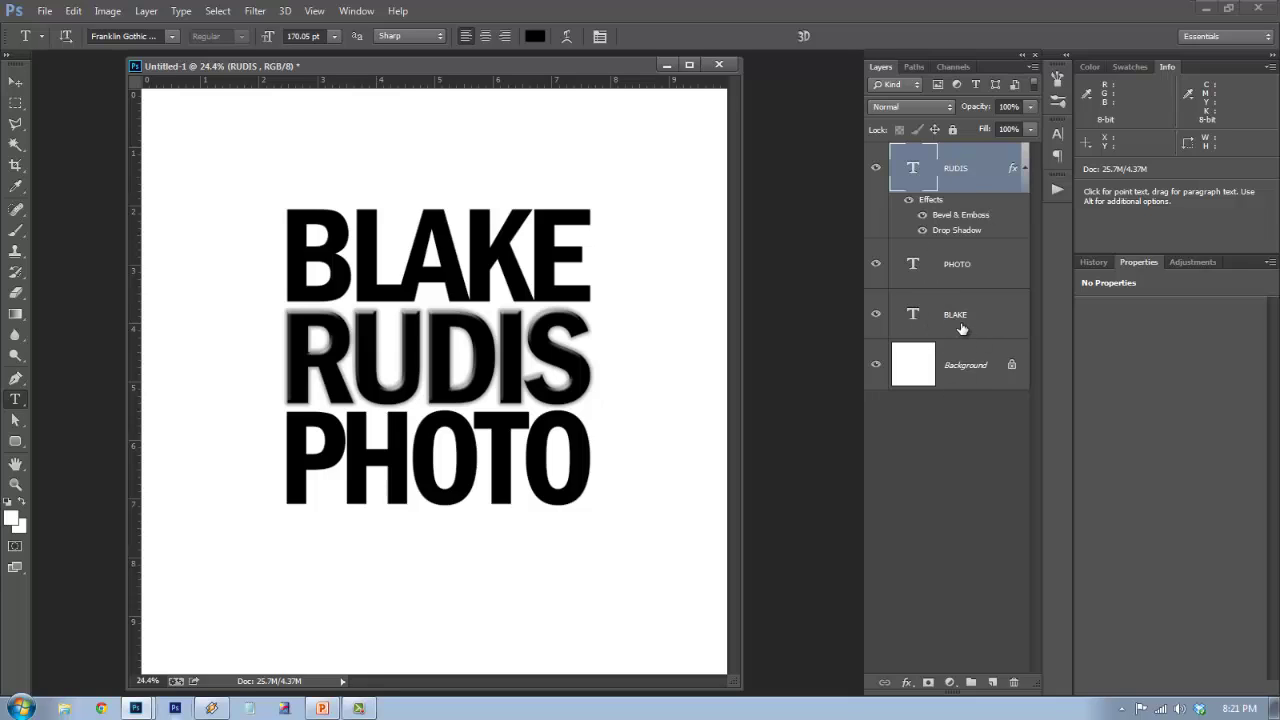
- Copy the RUDIS layer style and paste it onto the BLAKE and PHOTO layers
right_click(992, 190)
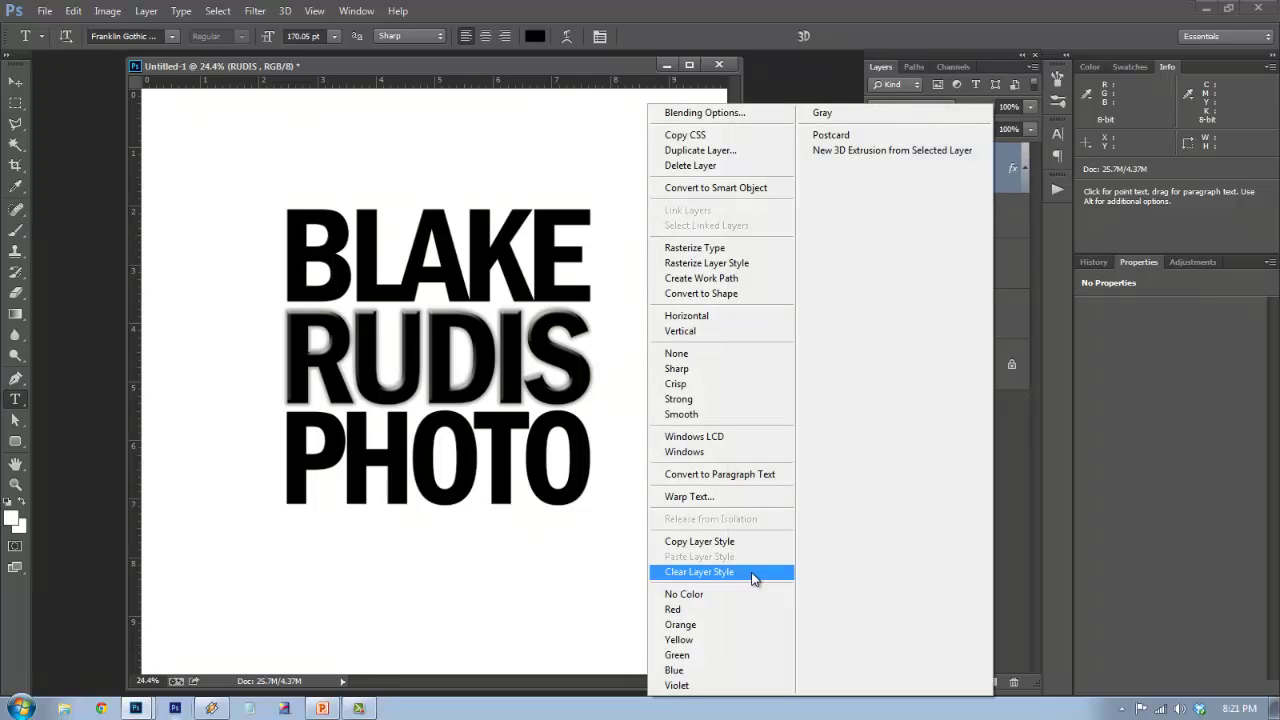
left_click(722, 548)
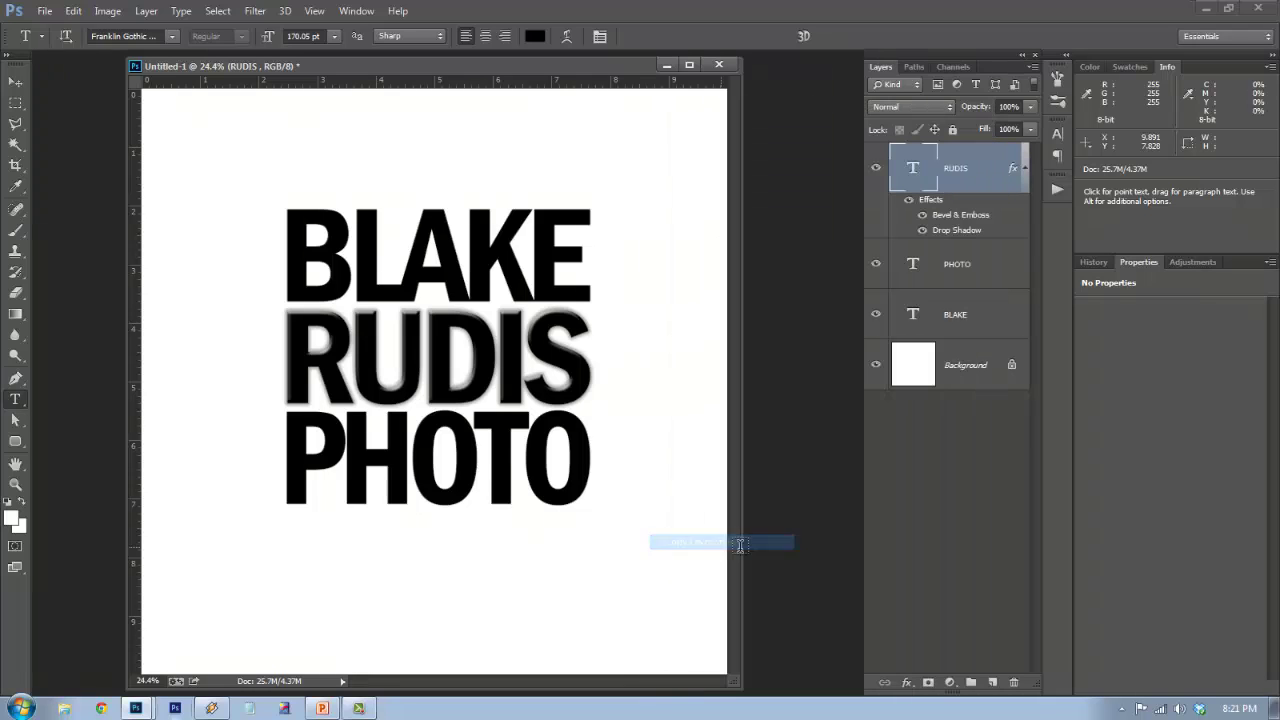
left_click(978, 313)
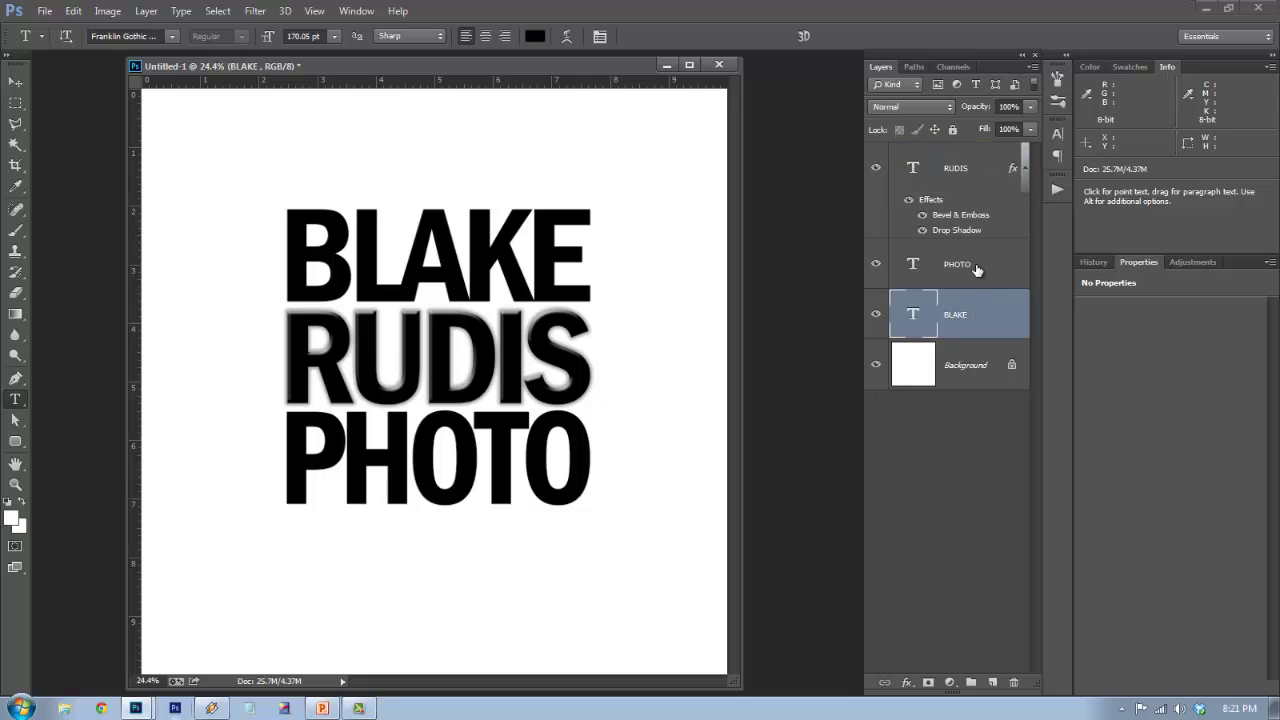
left_click(977, 270, "shift")
right_click(991, 269)
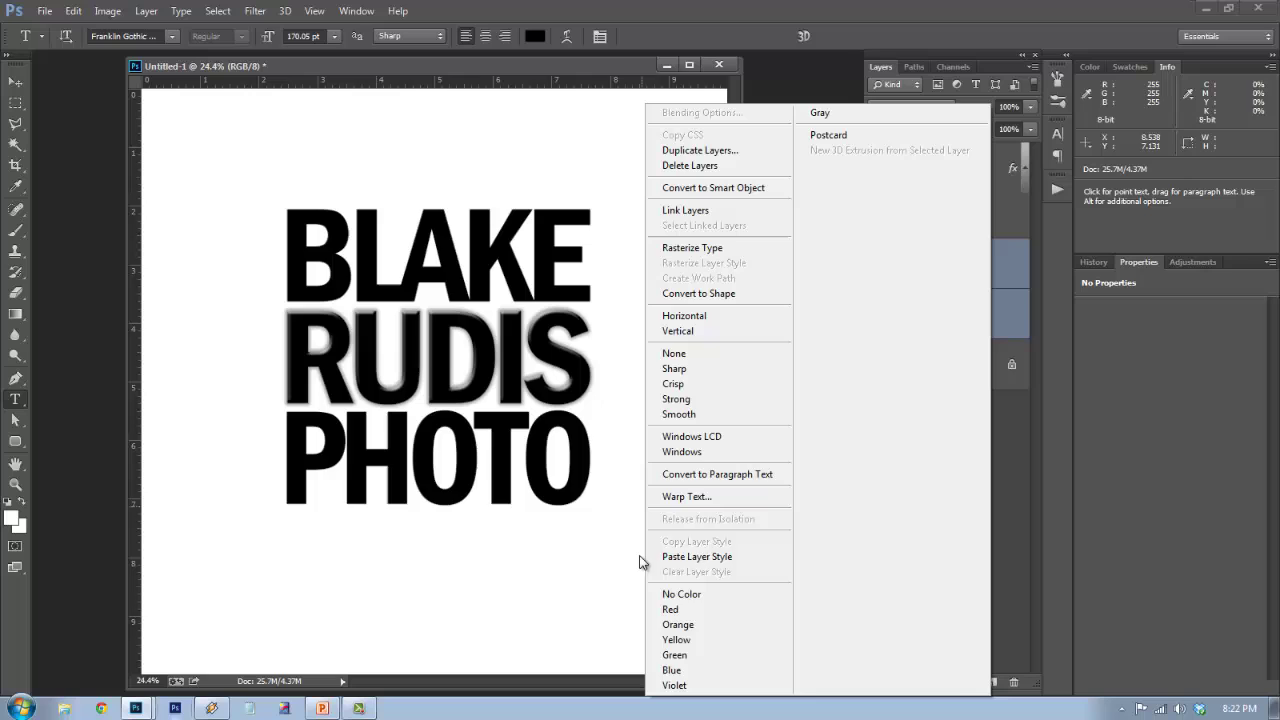
left_click(690, 556)
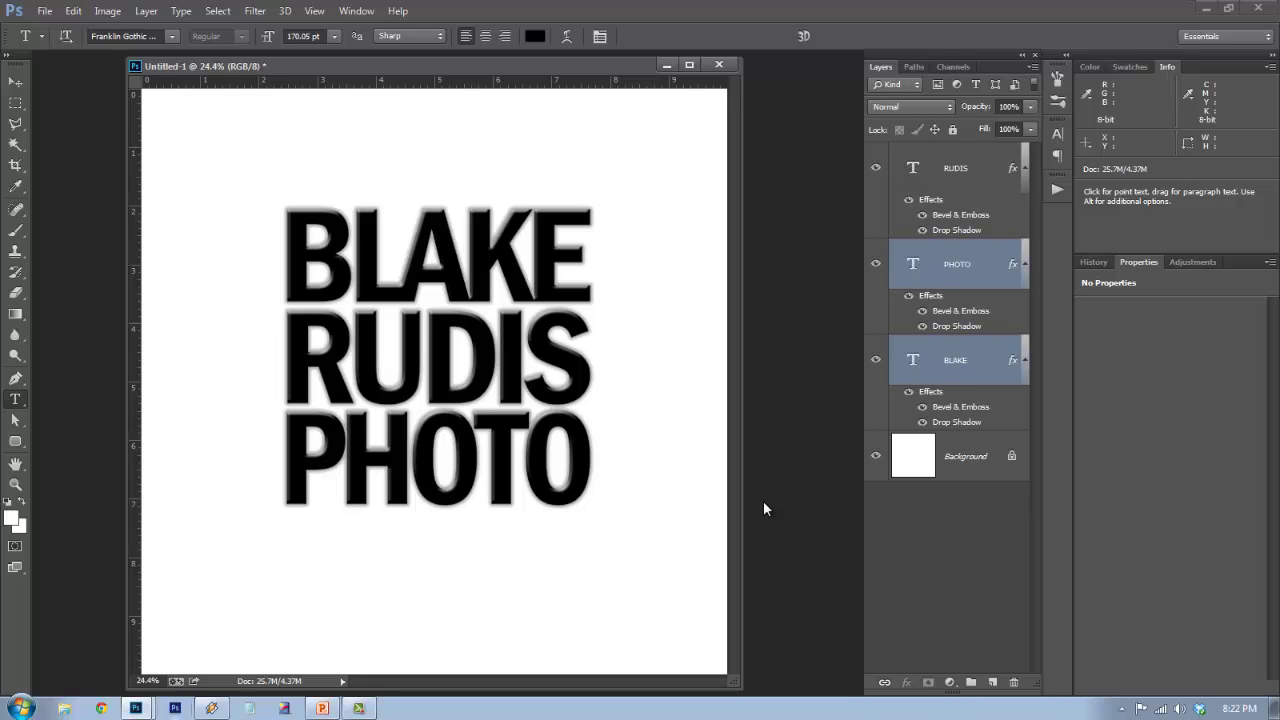
- Rasterize the BLAKE, RUDIS and PHOTO type layers, keeping their bevel and shadow effects
left_click(994, 205)
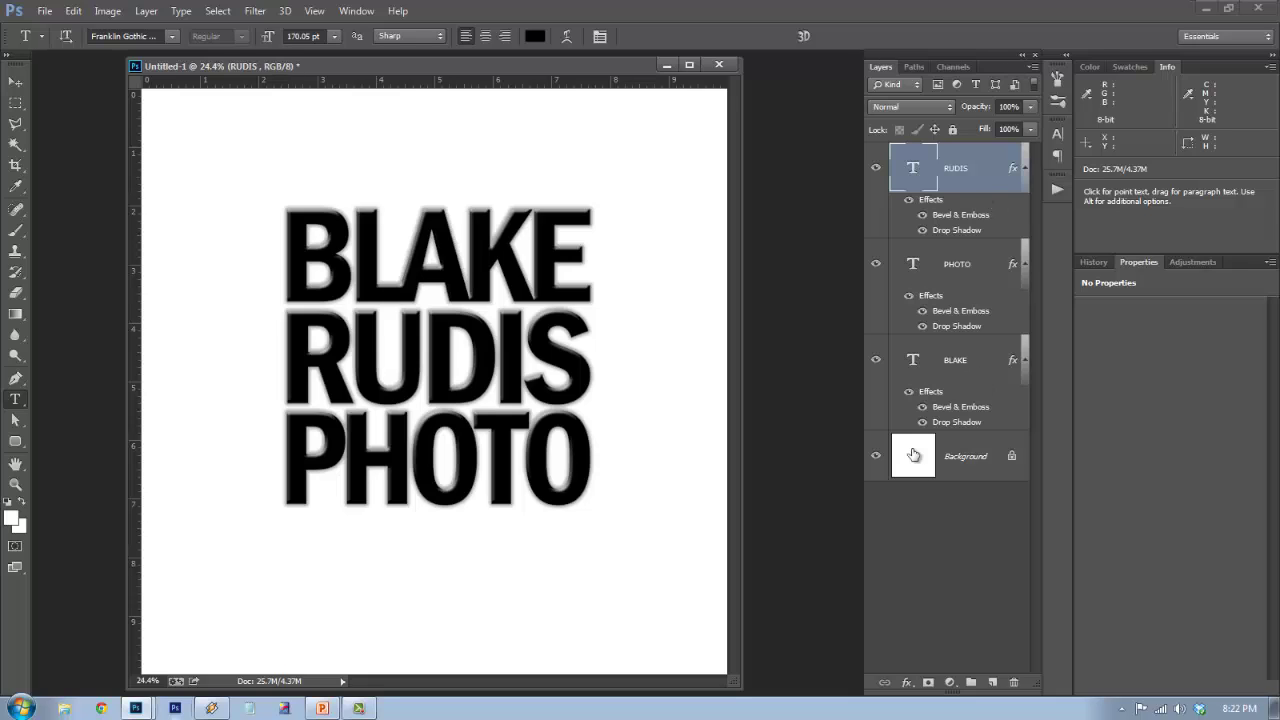
left_click(966, 354, "shift")
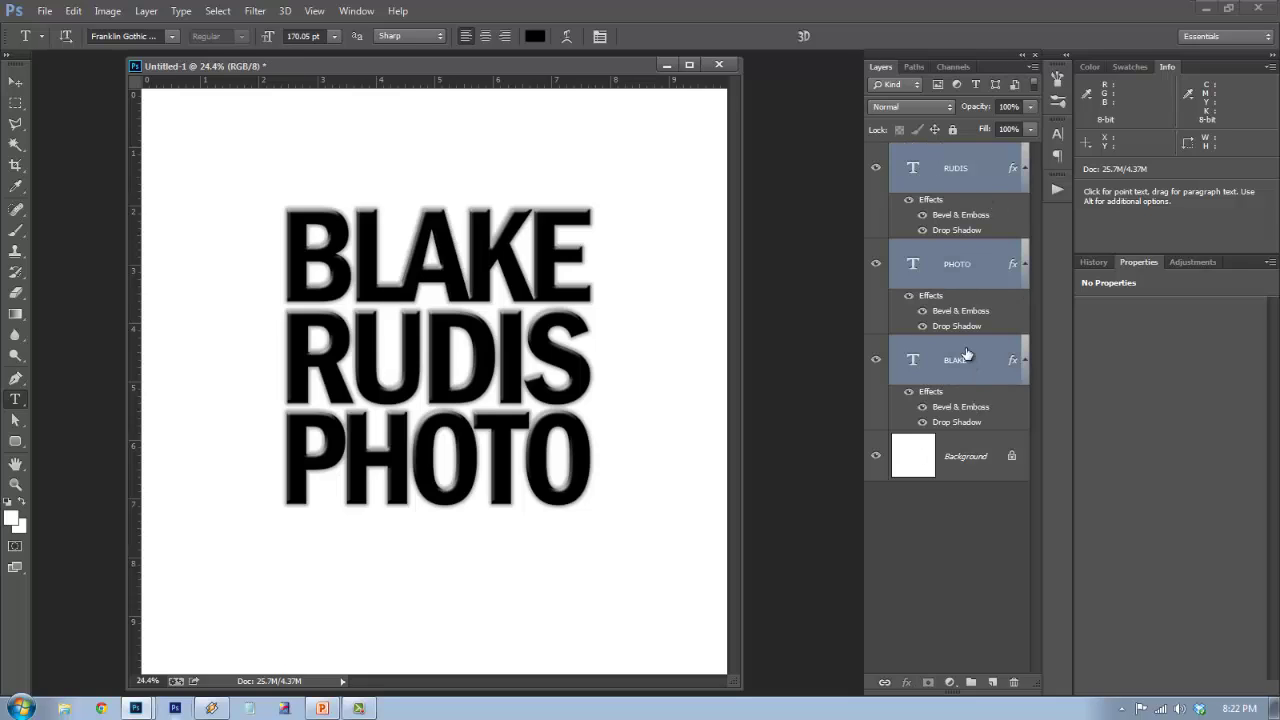
right_click(975, 164)
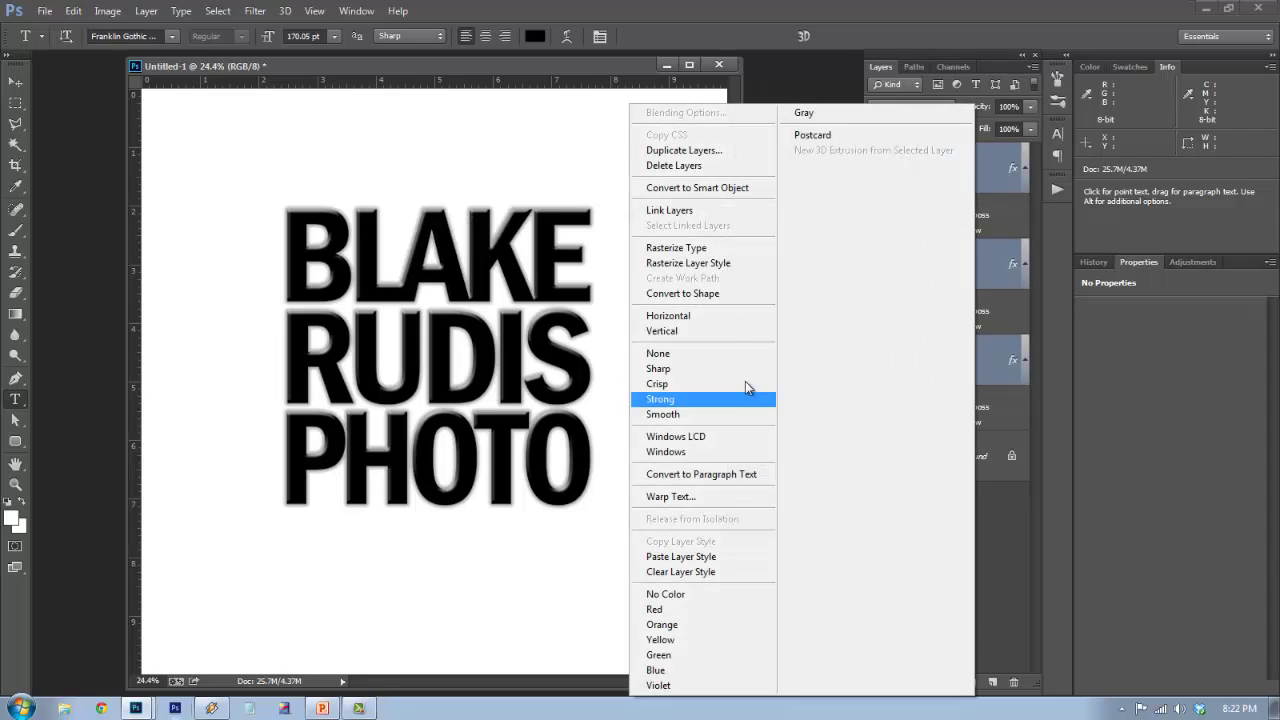
left_click(707, 252)
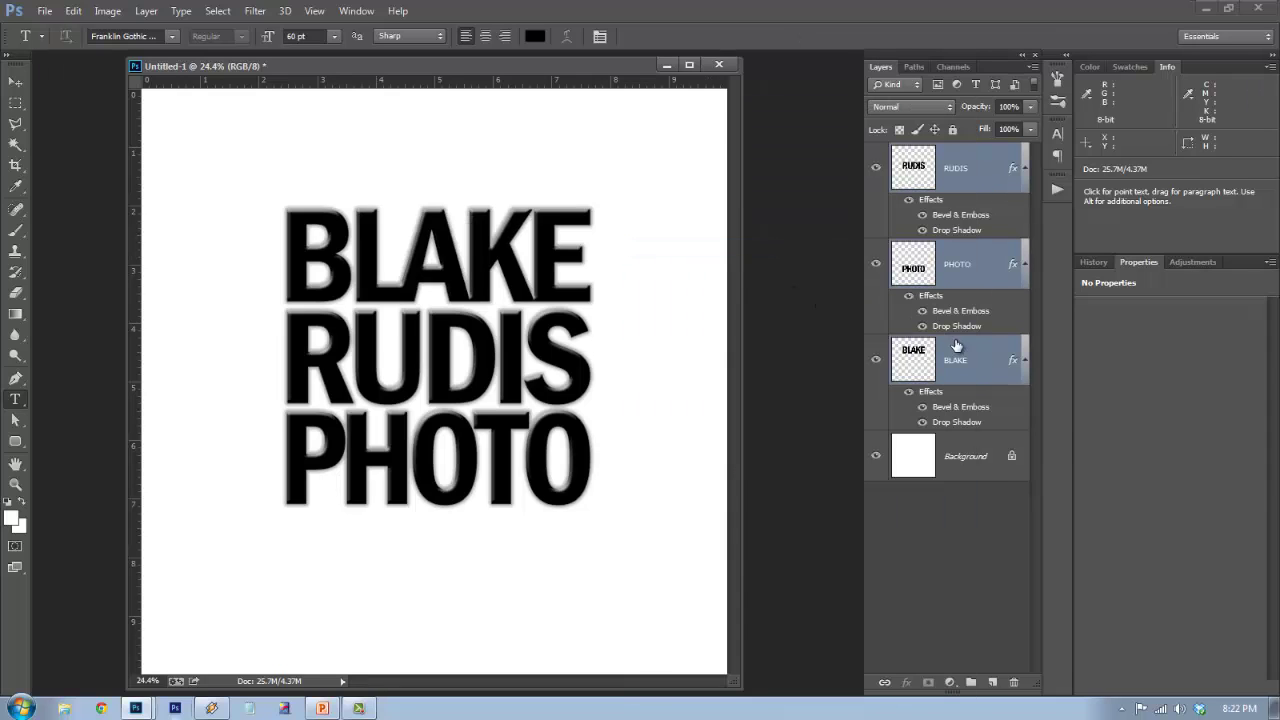
left_click(918, 270)
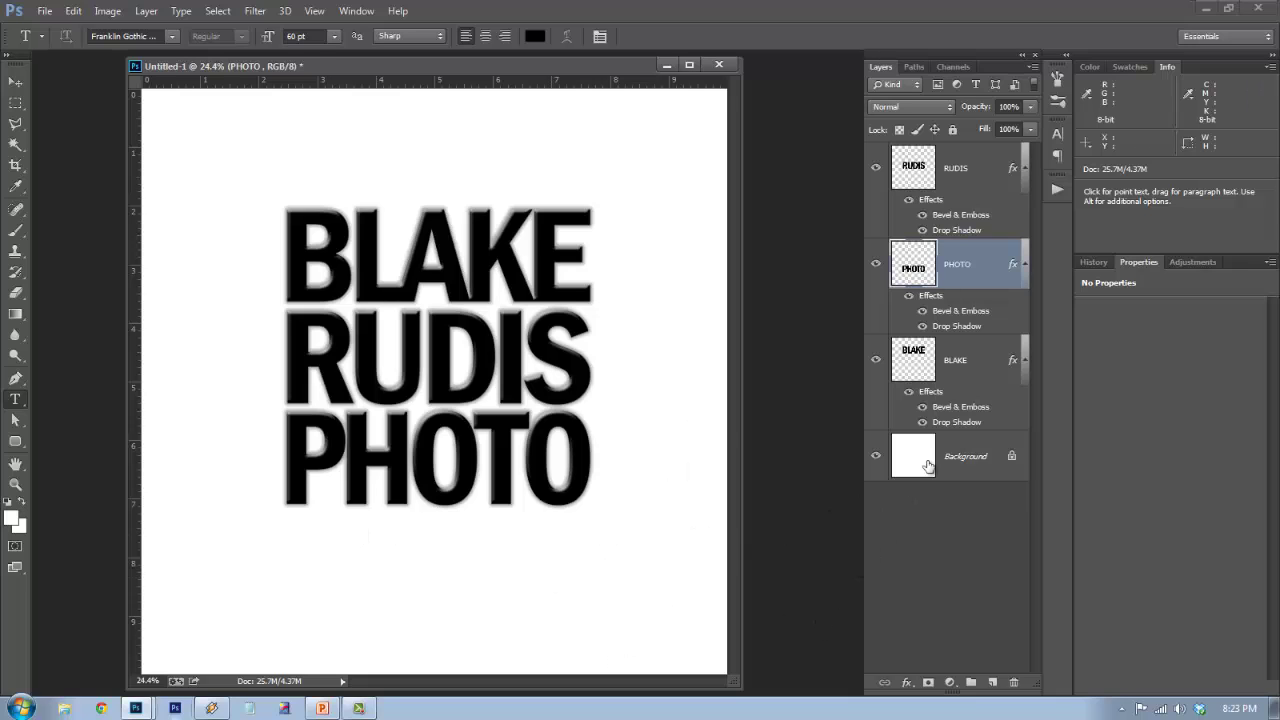
- Convert the Background to Layer 0 and delete it, leaving a transparent canvas
left_click(969, 464)
double_click(971, 466)
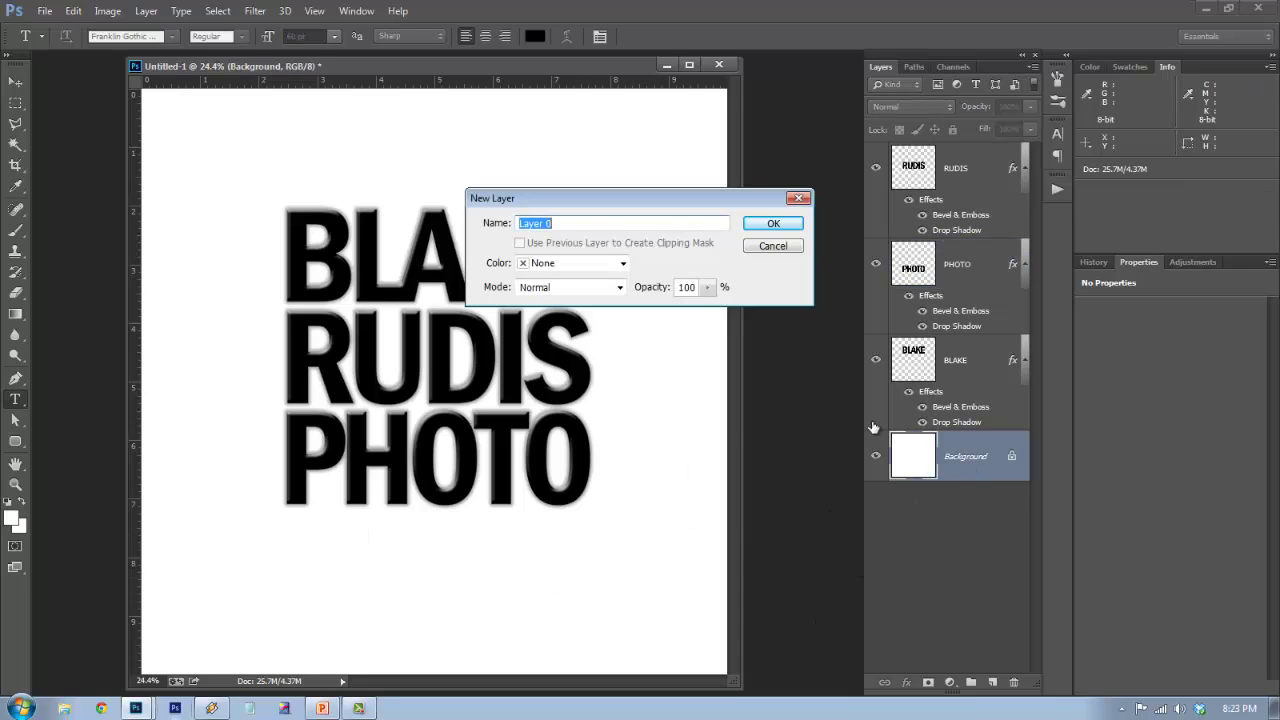
left_click(769, 225)
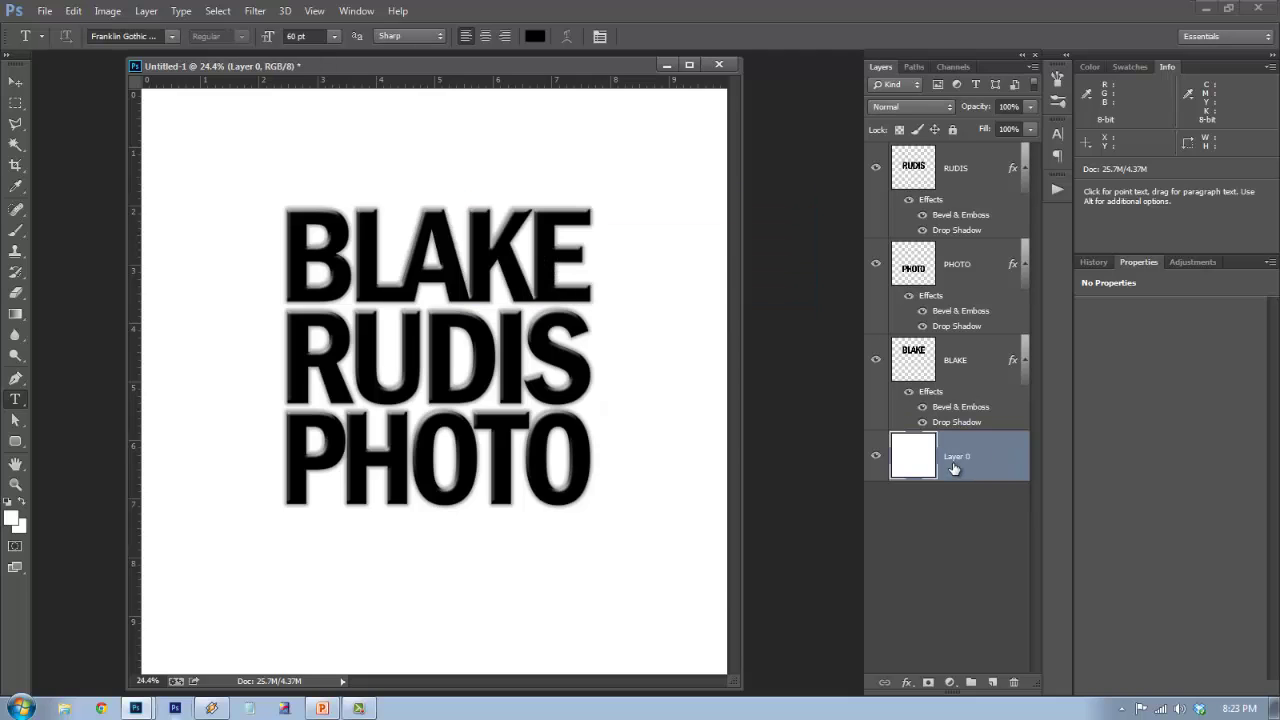
key("Delete")
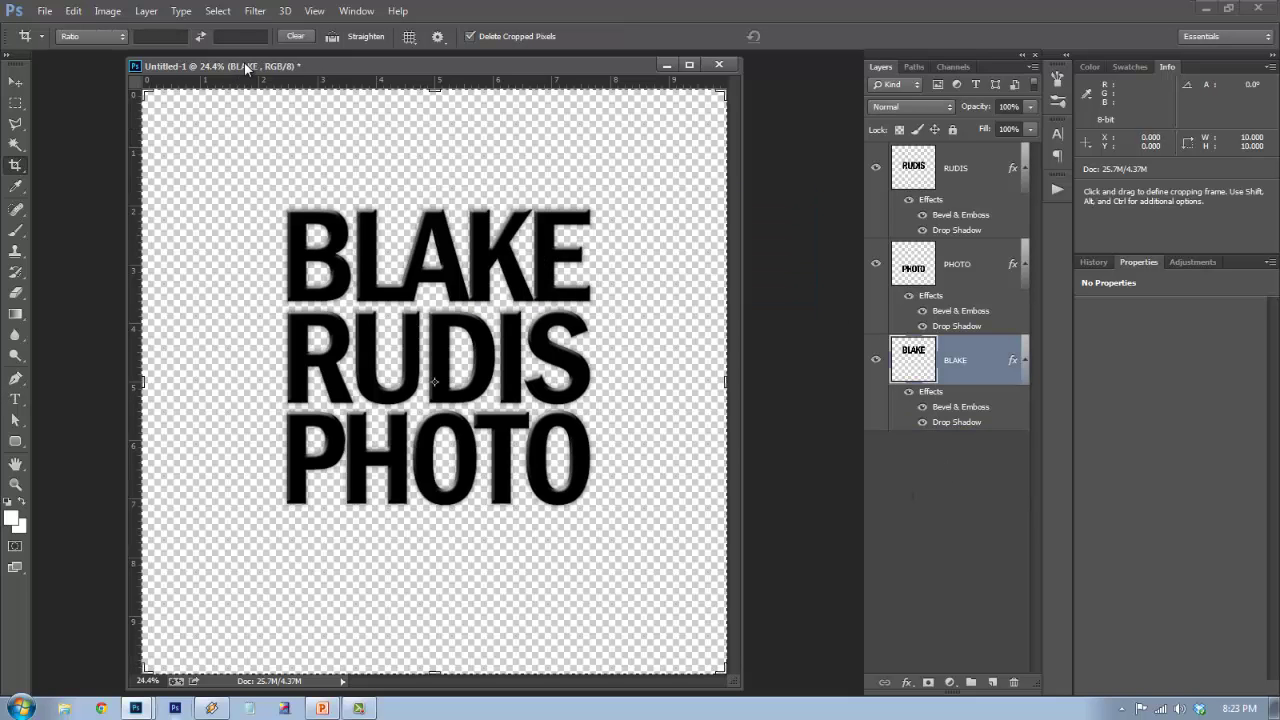
- Crop the canvas tightly around the BLAKE RUDIS PHOTO lettering
key("c")
left_click_drag(281, 202, 609, 531)
key("Return")
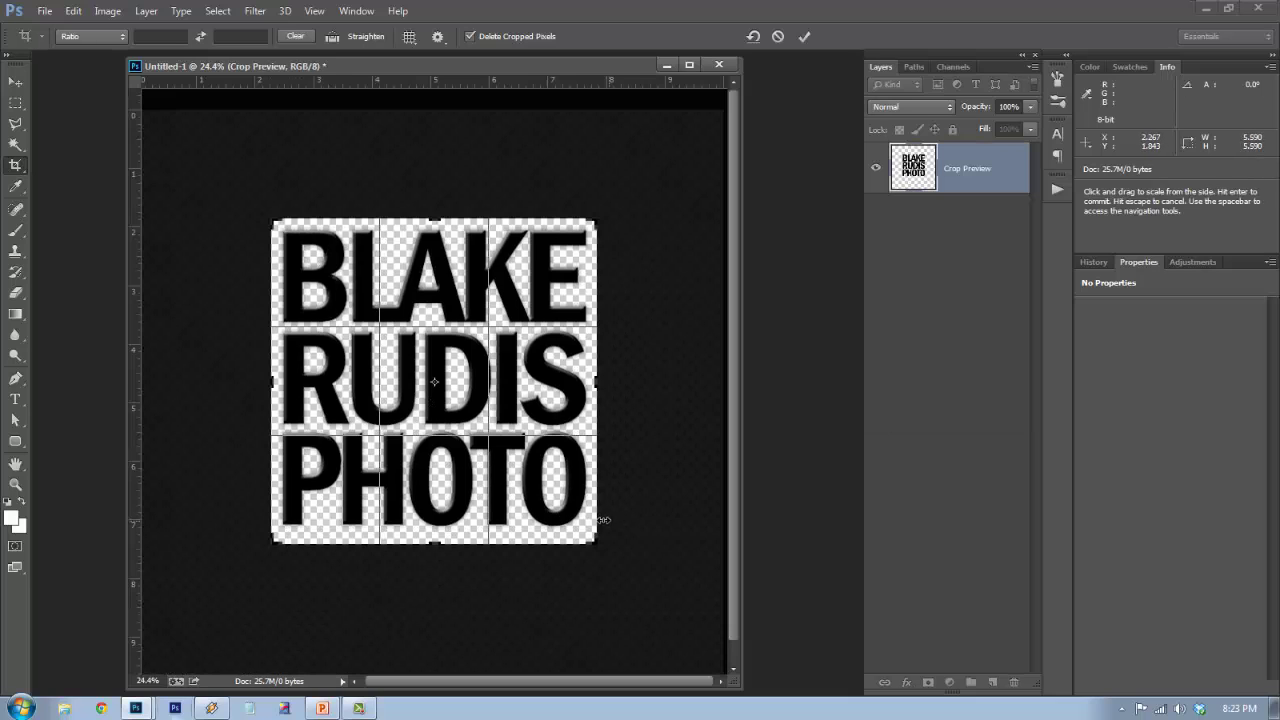
left_click_drag(255, 65, 257, 89)
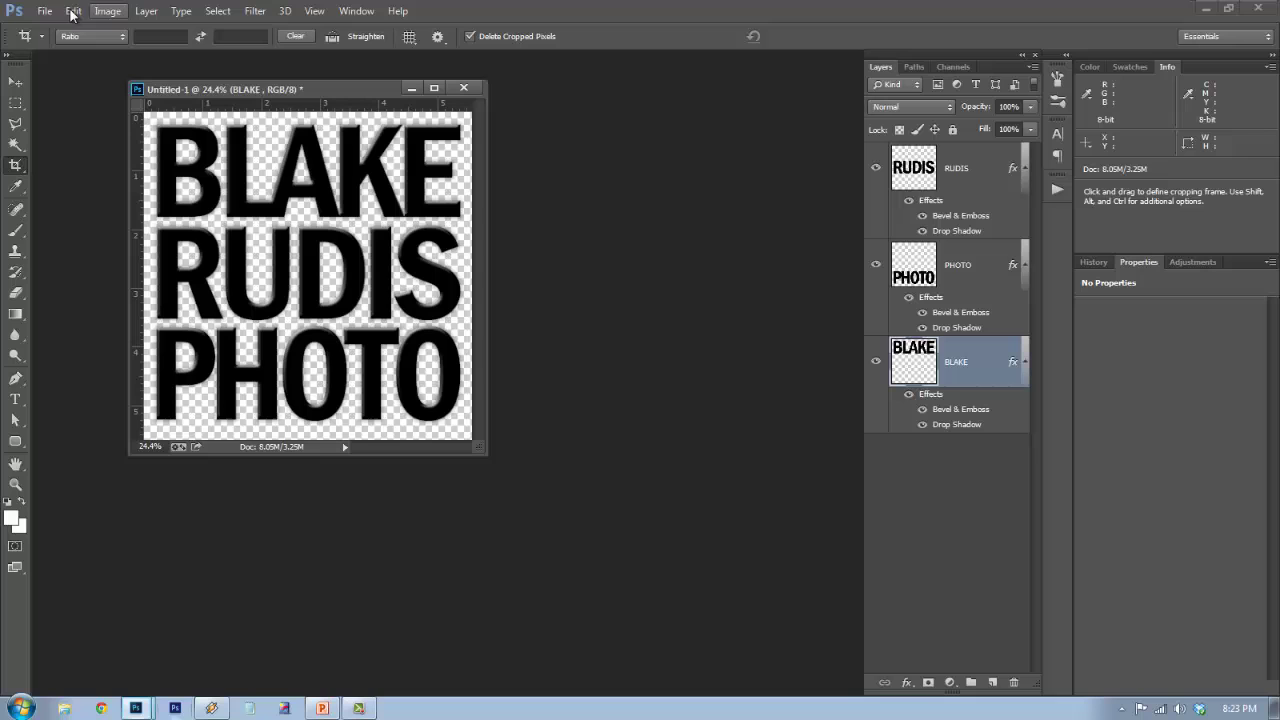
- Save a copy of the logo as a PNG with Smallest / Slow compression, no interlacing
left_click(46, 11)
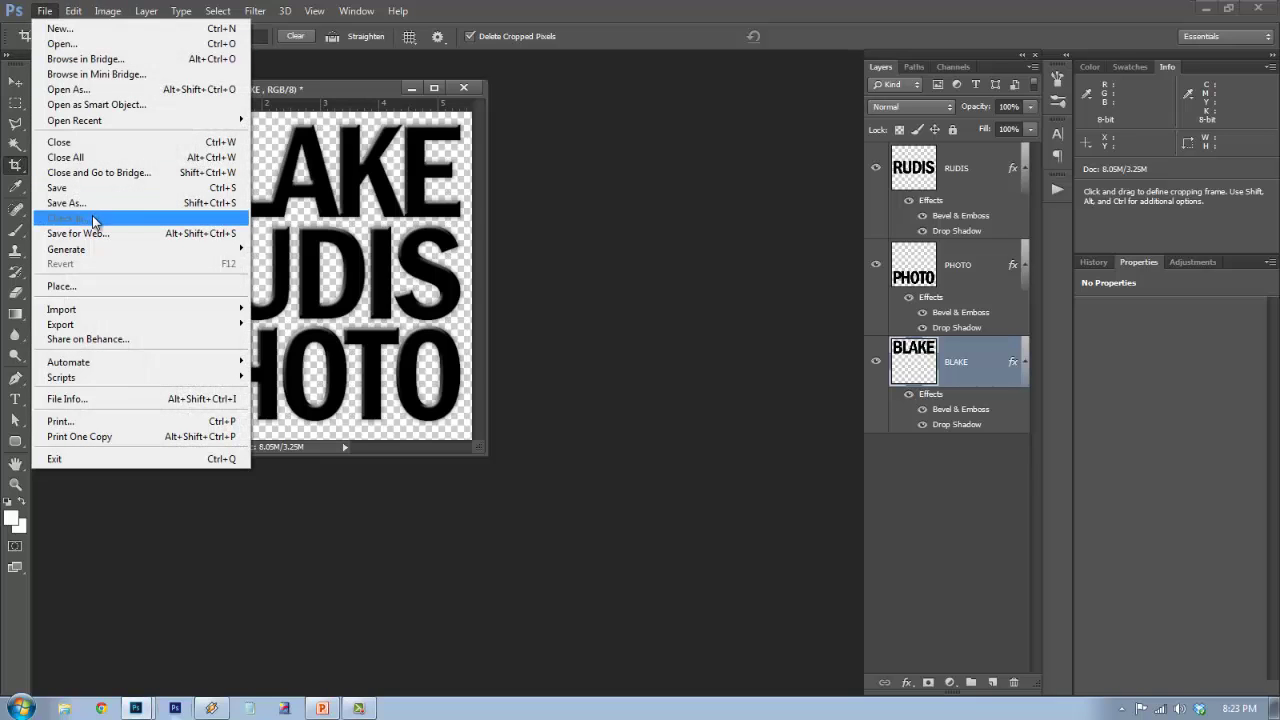
left_click(105, 205)
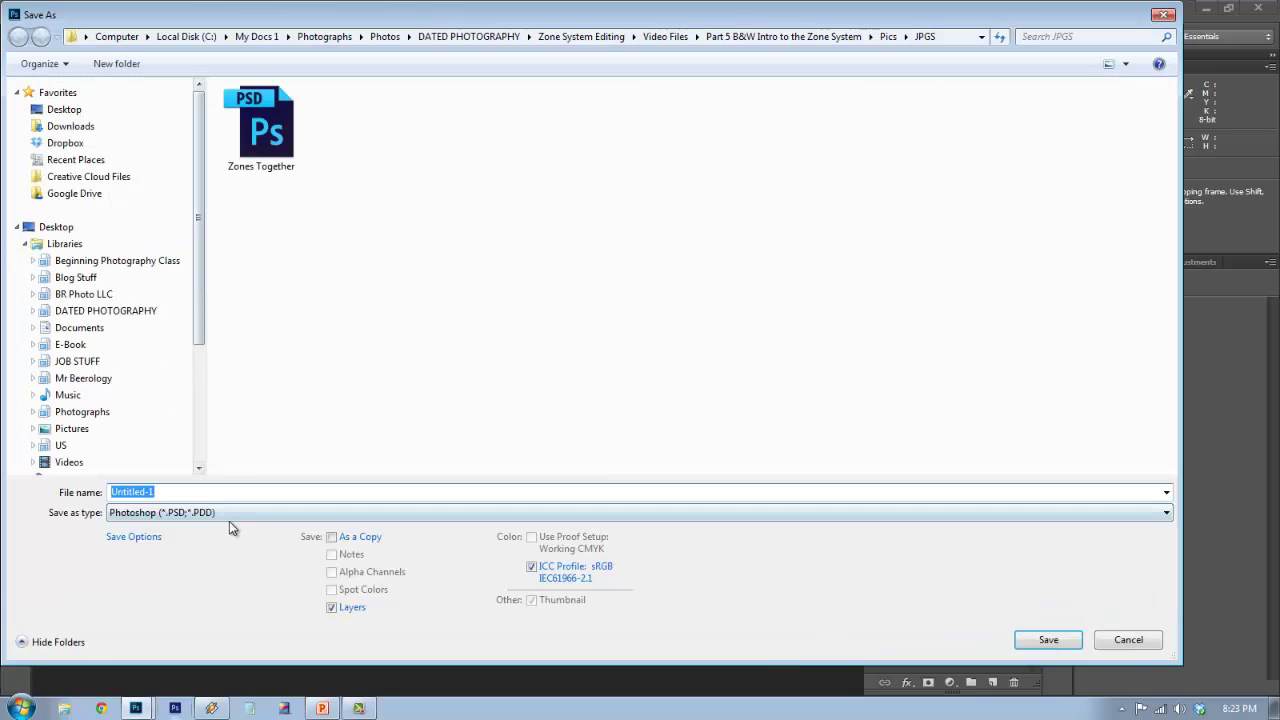
left_click(229, 513)
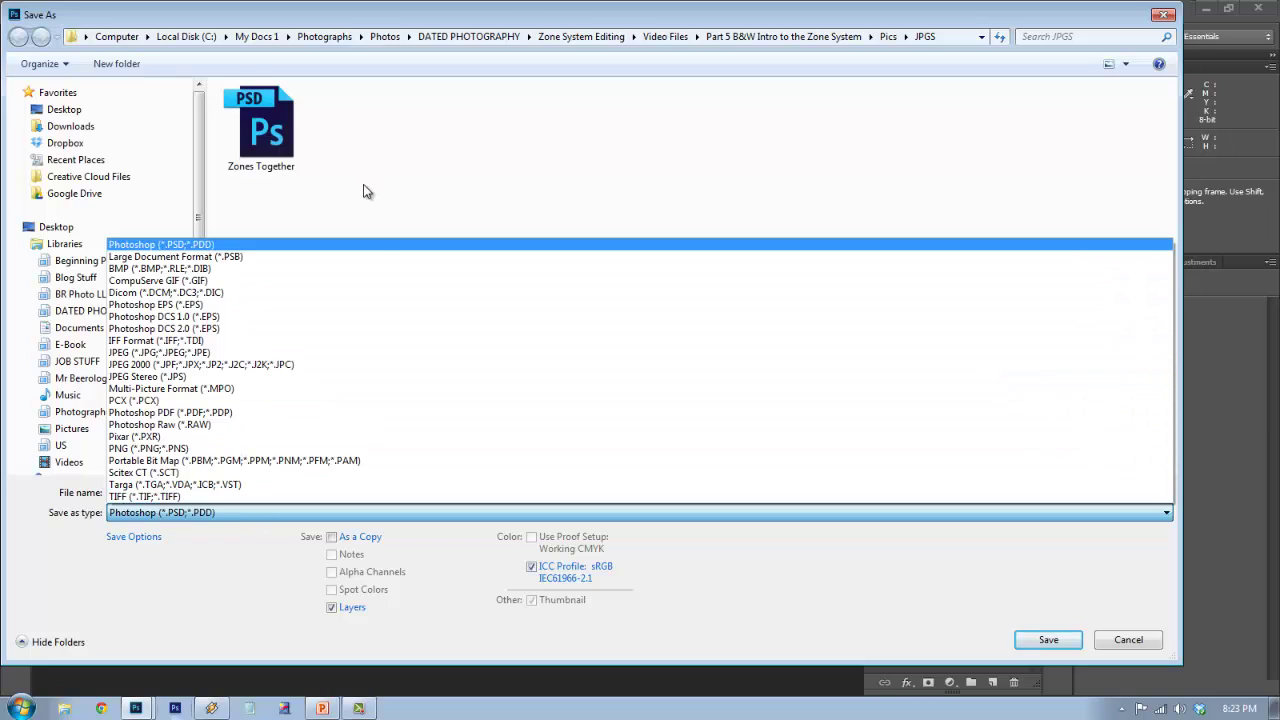
left_click(249, 448)
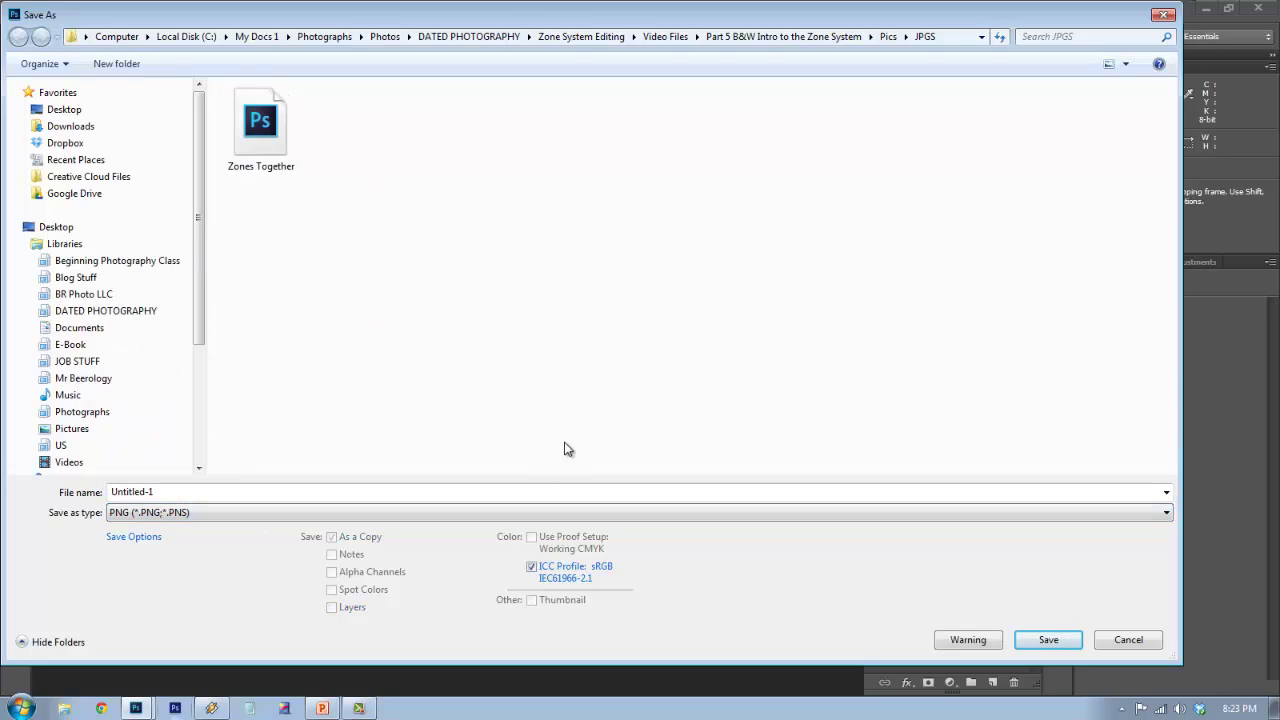
left_click(240, 489)
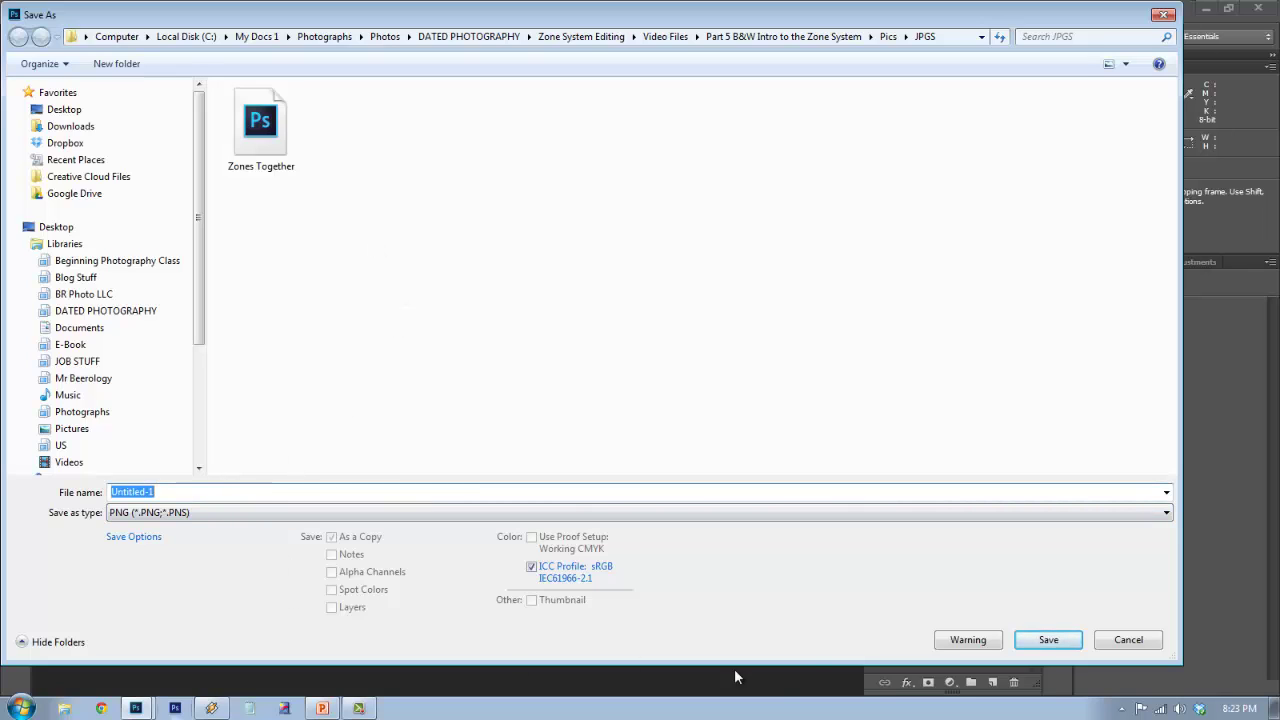
left_click(1040, 642)
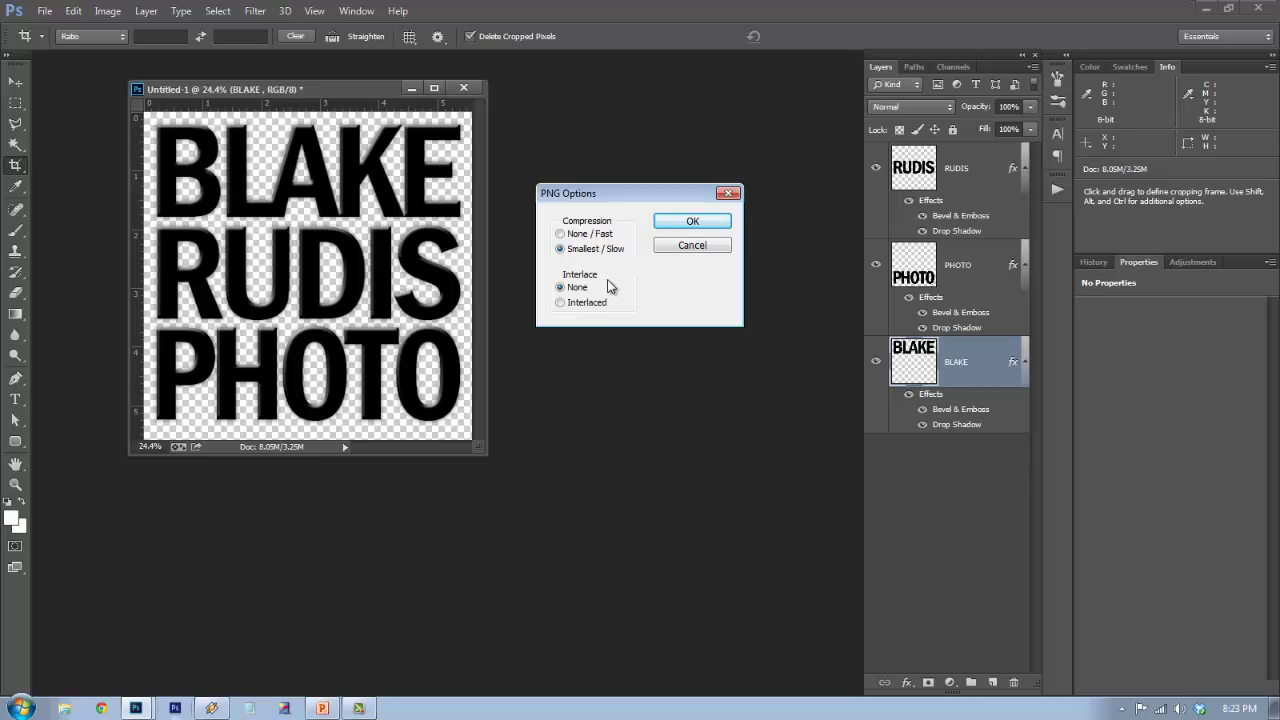
left_click(688, 224)
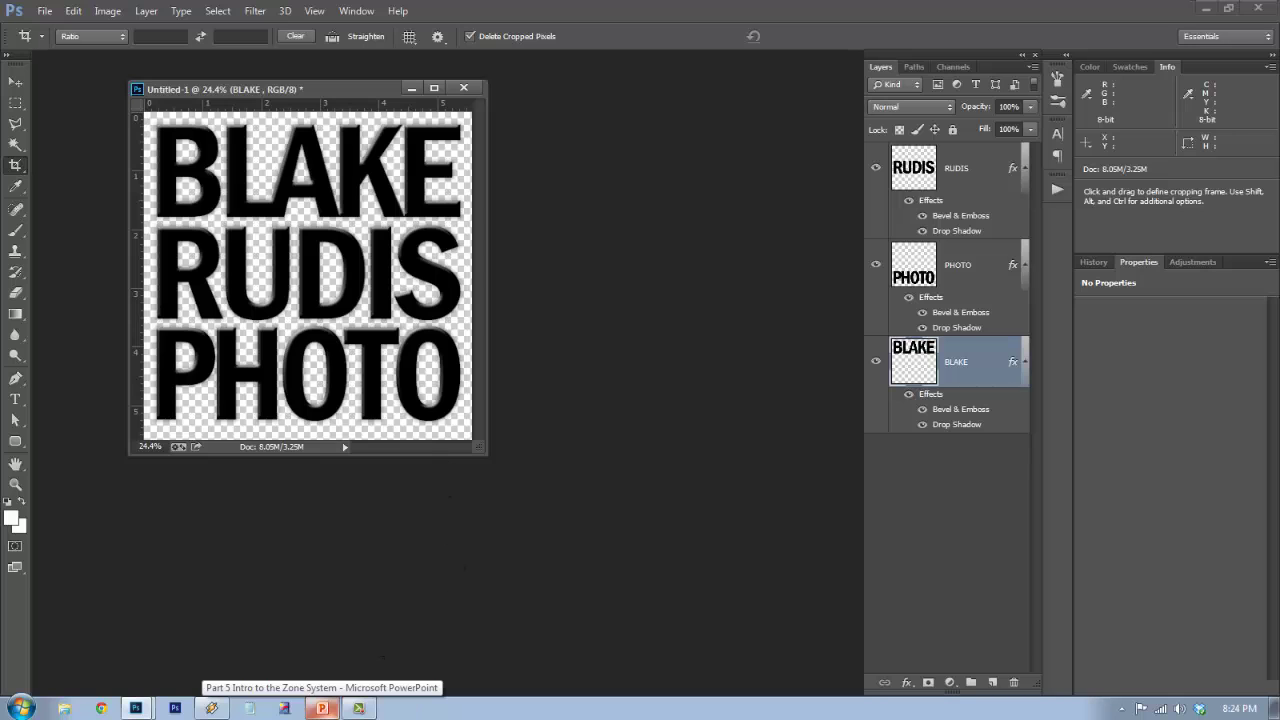
- Open the road photo TIFF from the file browser in Photoshop
left_click(66, 710)
left_click_drag(323, 9, 1020, 18)
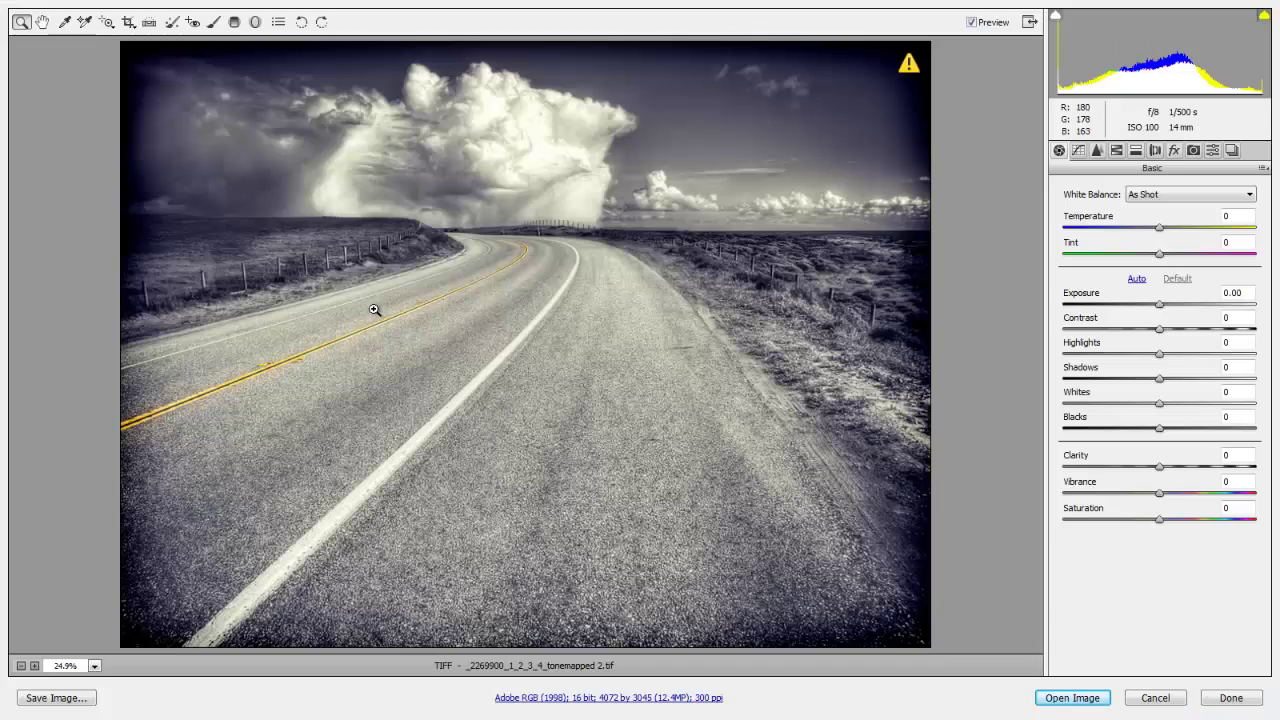
left_click(1068, 697)
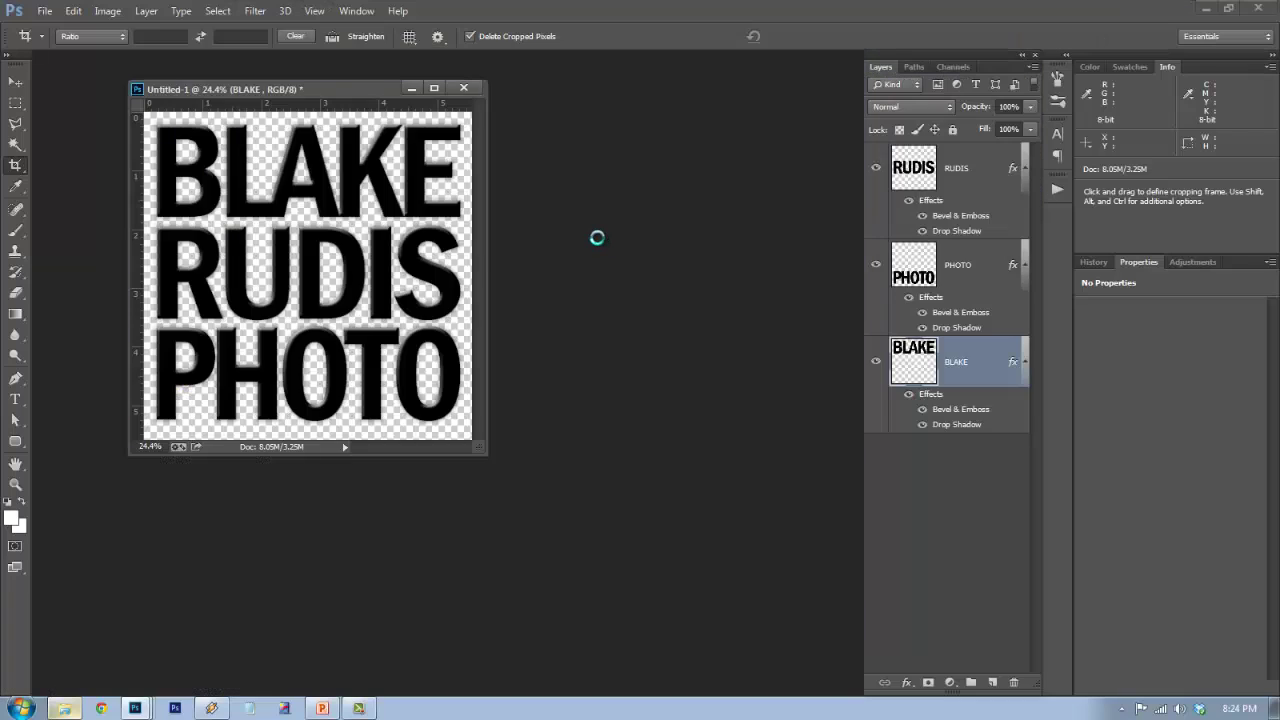
- Drag the road photo into Untitled-1 and place its layer below BLAKE
key("v")
left_click_drag(400, 90, 566, 275)
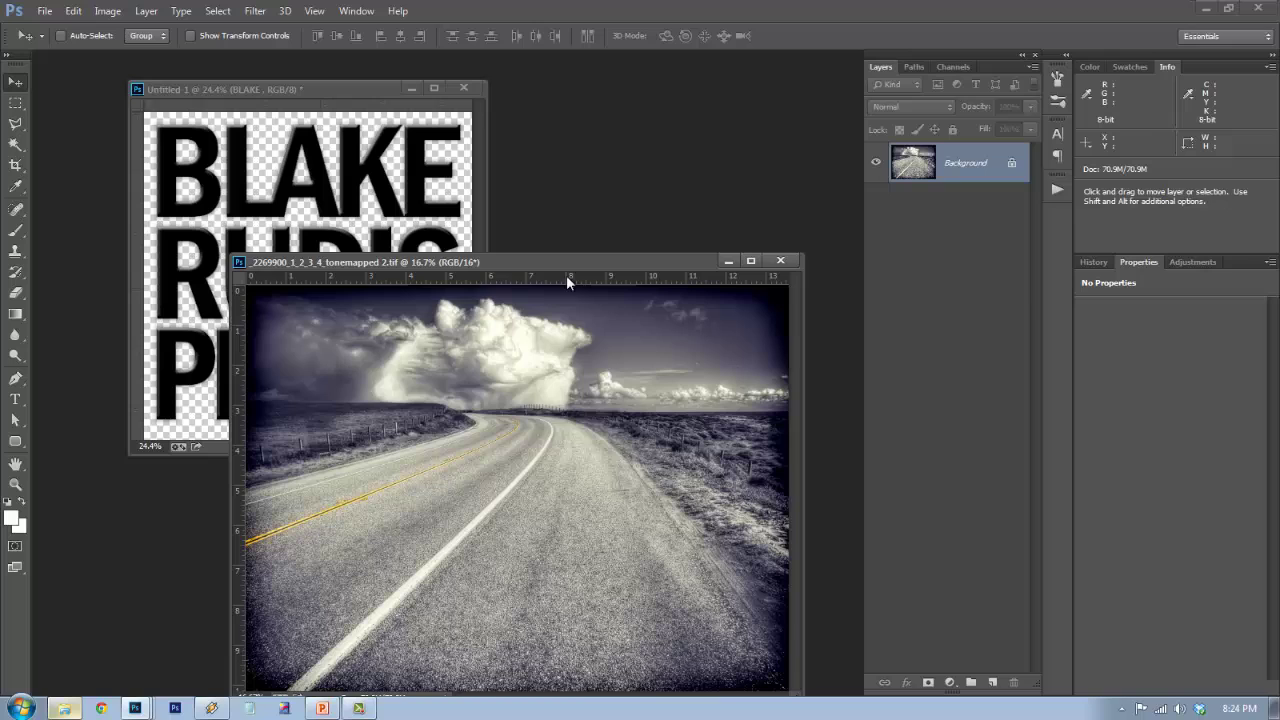
left_click_drag(414, 188, 375, 160)
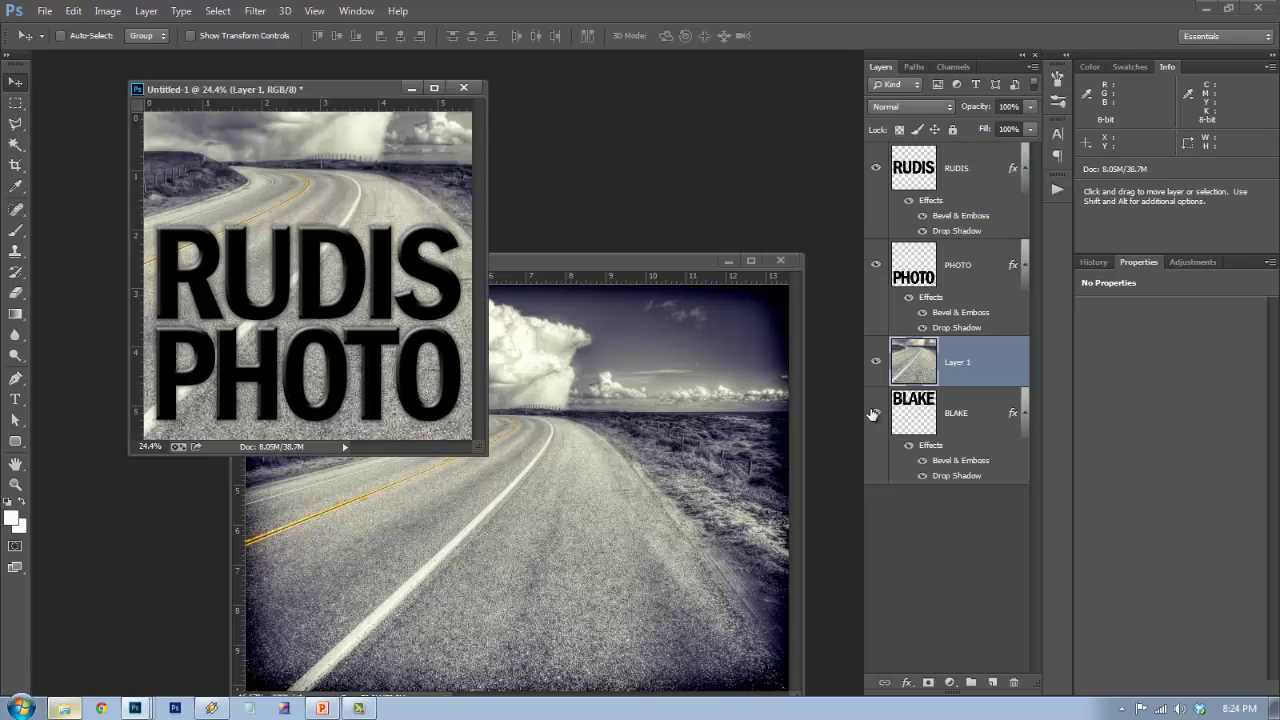
left_click_drag(920, 374, 915, 478)
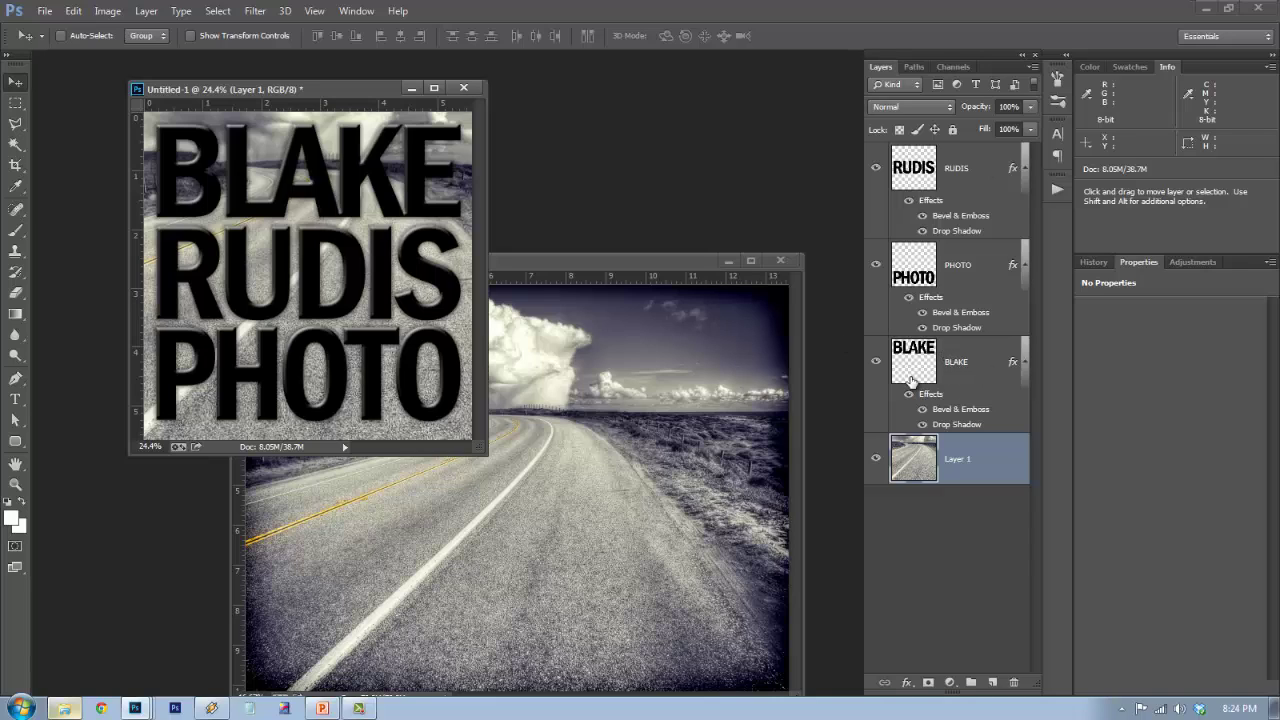
- Select the RUDIS, PHOTO and BLAKE text layers and merge them into one layer
left_click(970, 182)
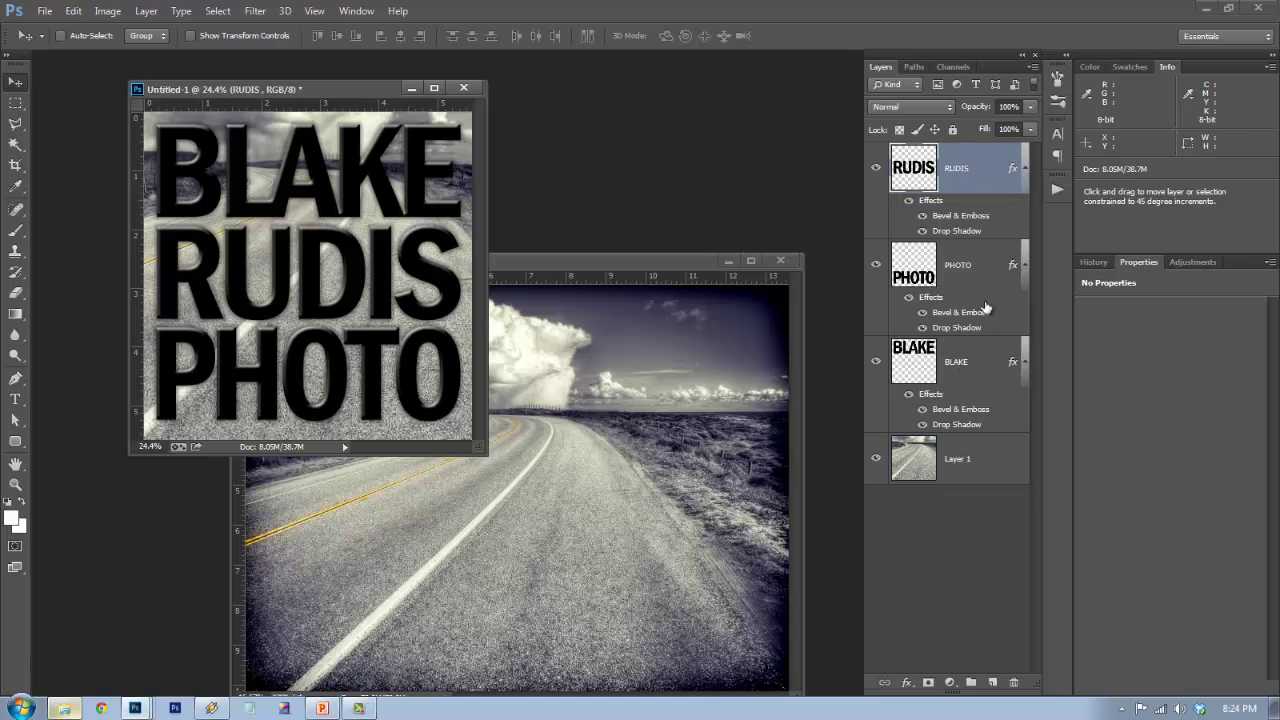
left_click(963, 370, "shift")
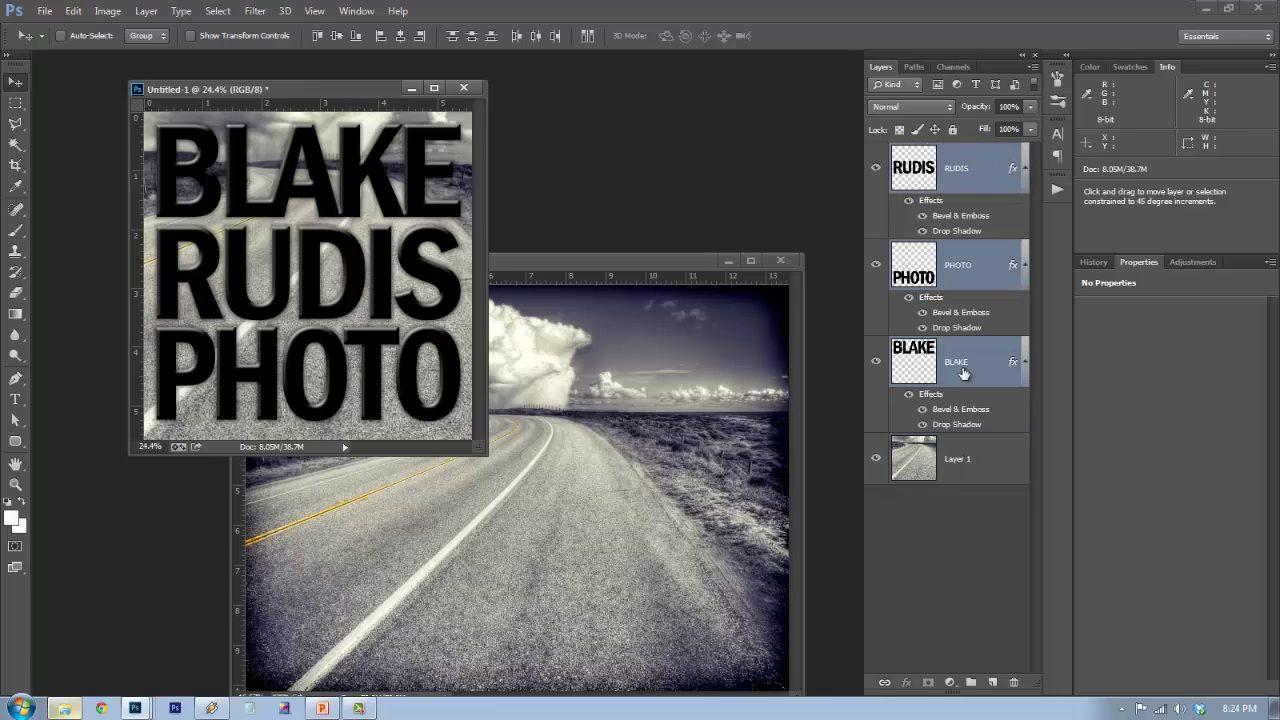
right_click(988, 370)
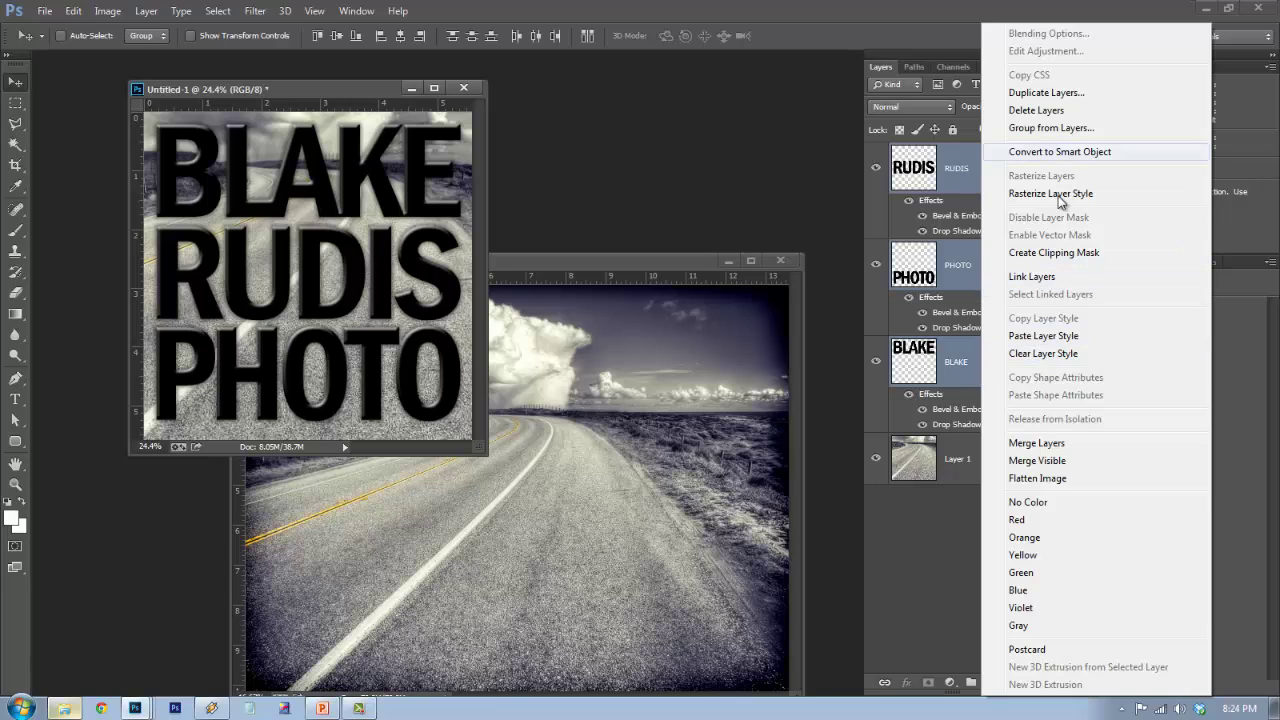
left_click(1030, 443)
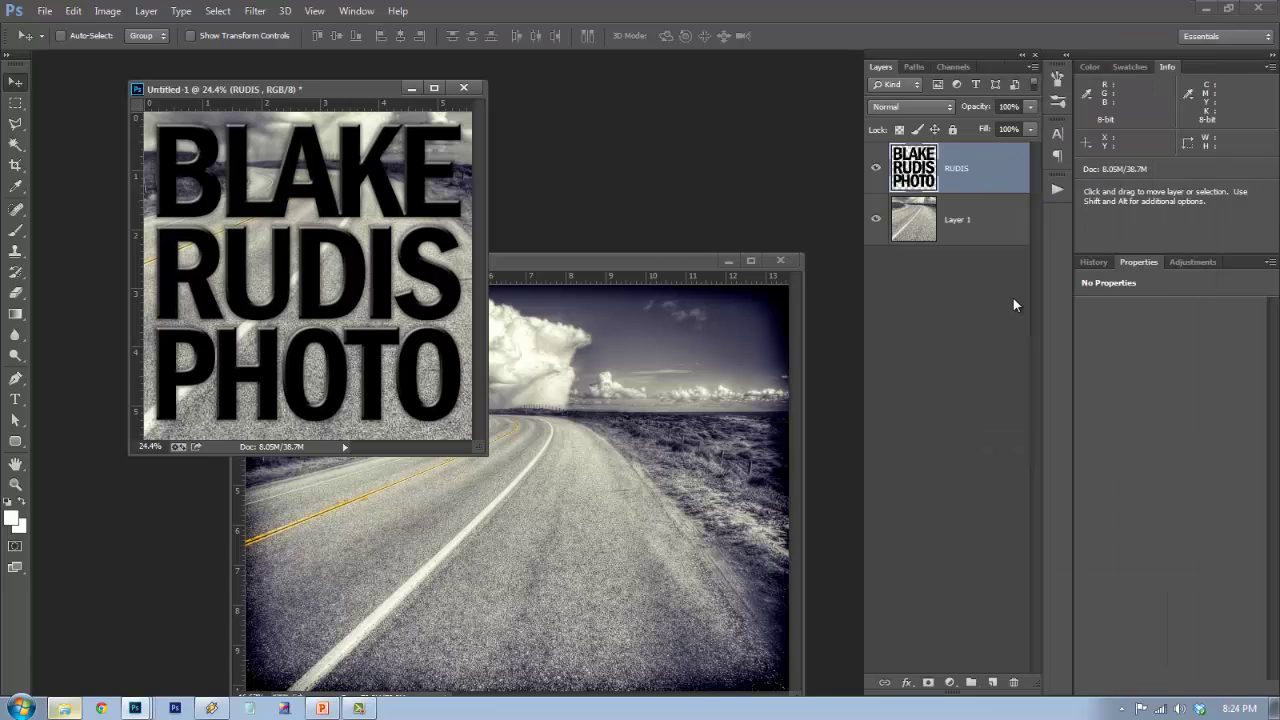
- Toggle the merged RUDIS layer's visibility to compare it against the road photo
left_click(879, 168)
left_click(879, 168)
left_click(879, 167)
left_click(880, 166)
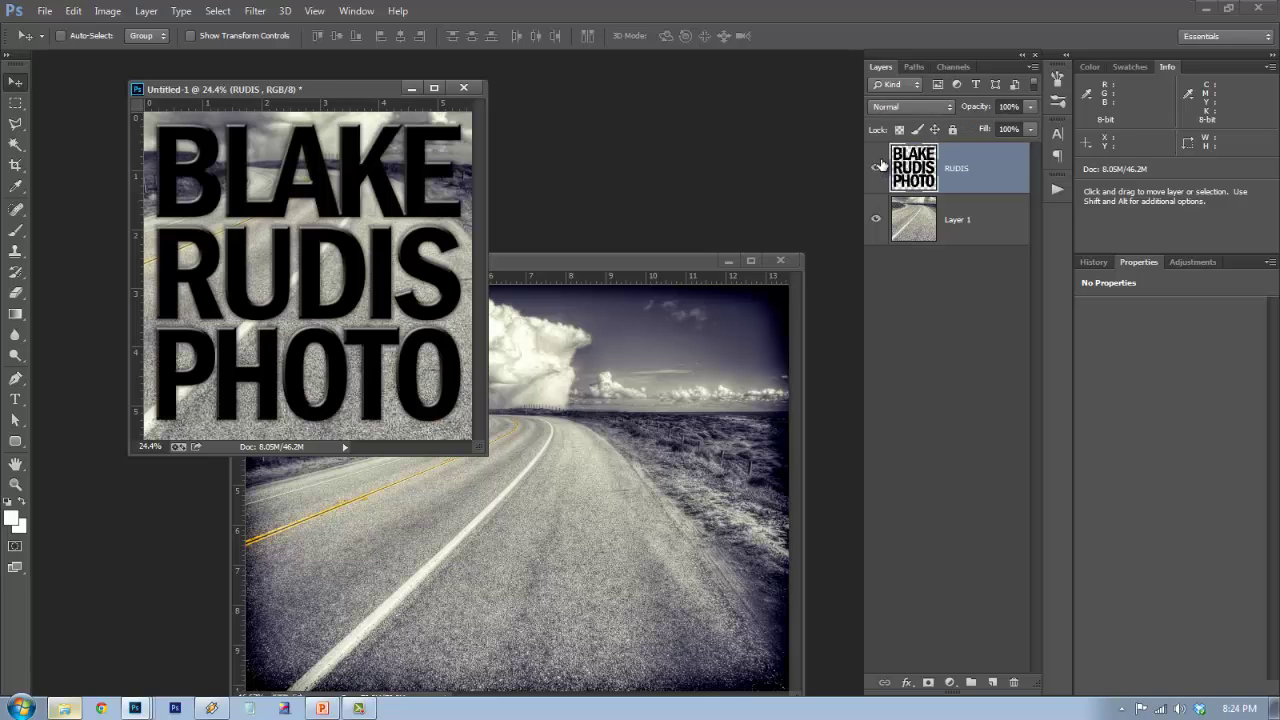